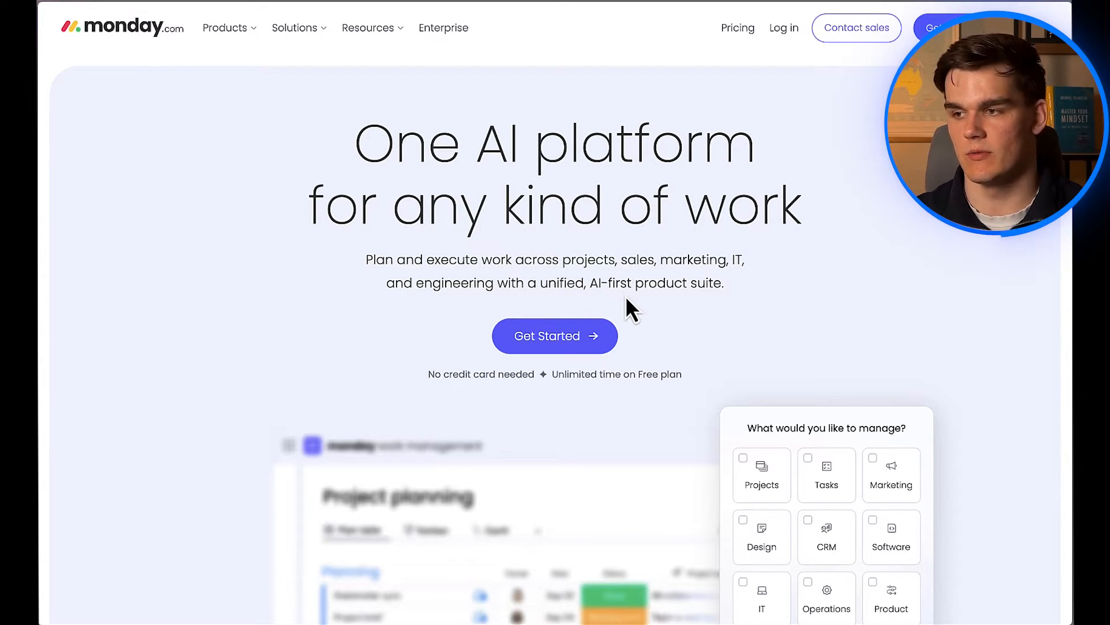
- Start a free monday.com sign-up and continue with a Google account
left_click(558, 350)
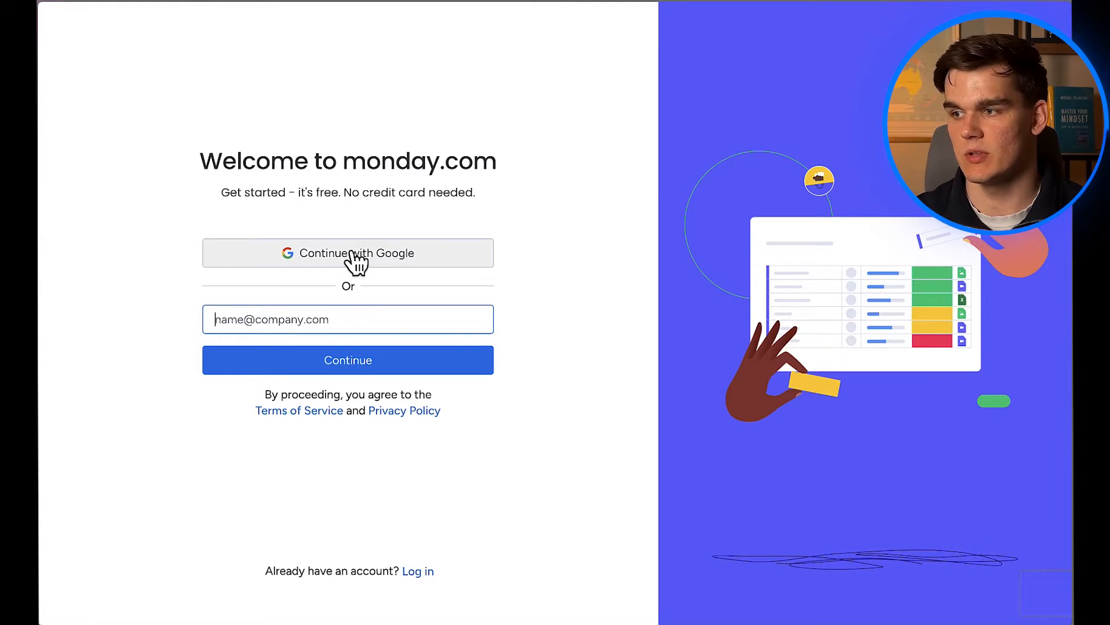
left_click(351, 252)
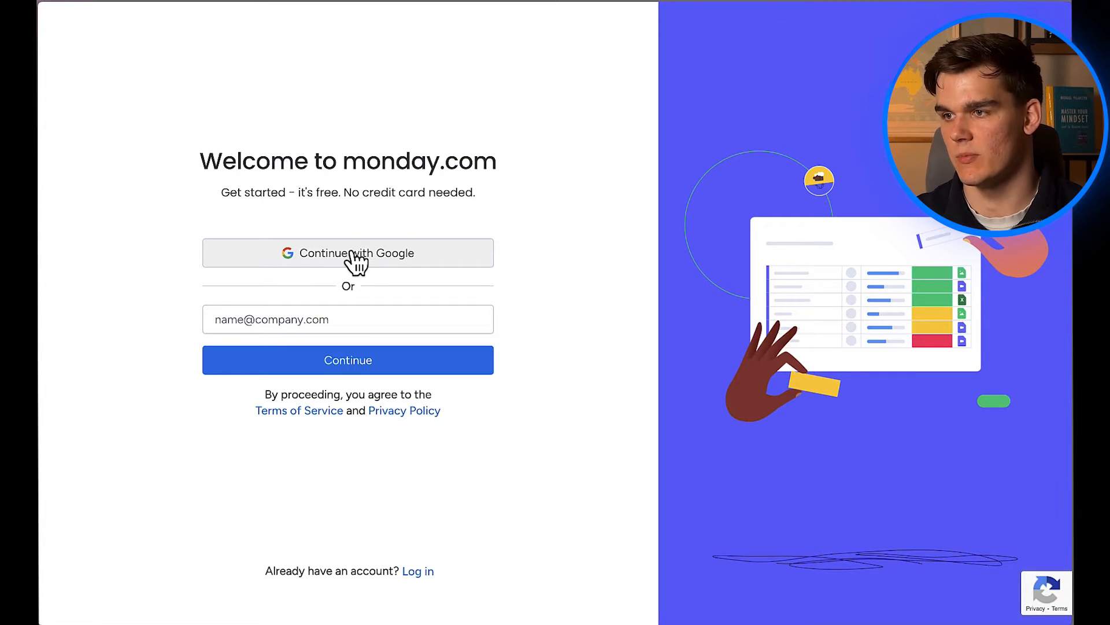
left_click(351, 255)
left_click(639, 263)
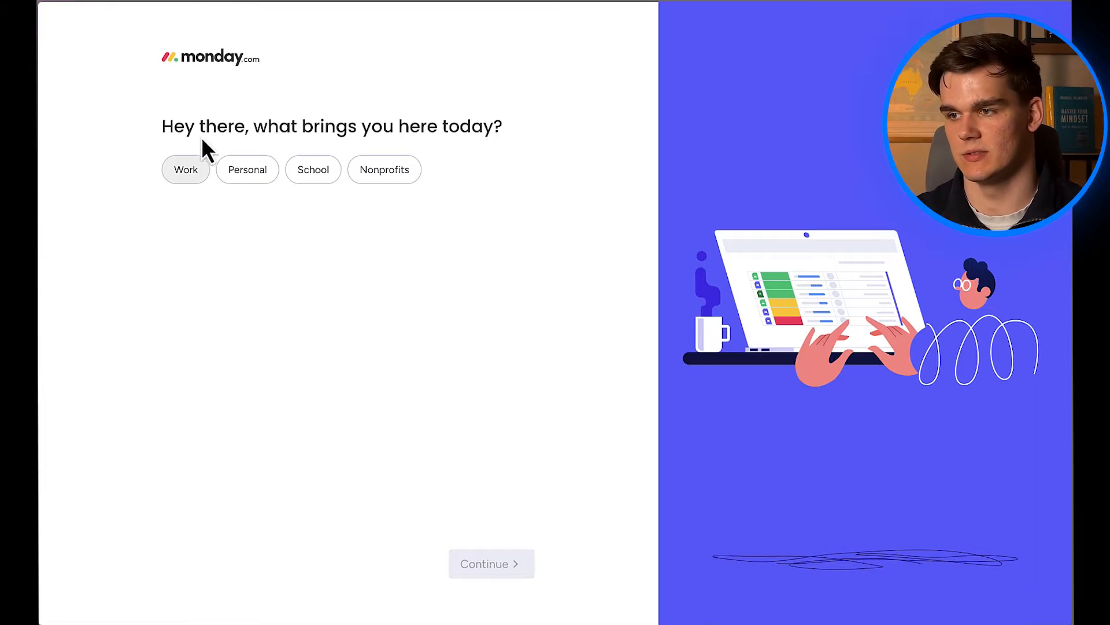
- Answer the onboarding questions with Work, Business owner, a team of 2-5 and a company of 1-19 people
left_click(194, 170)
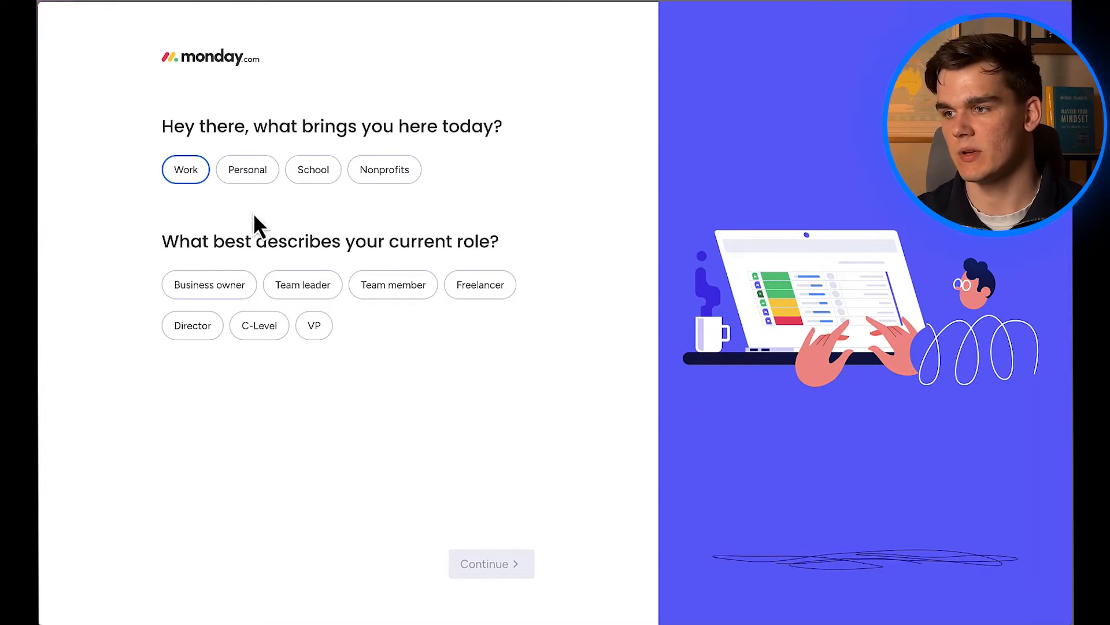
left_click(231, 284)
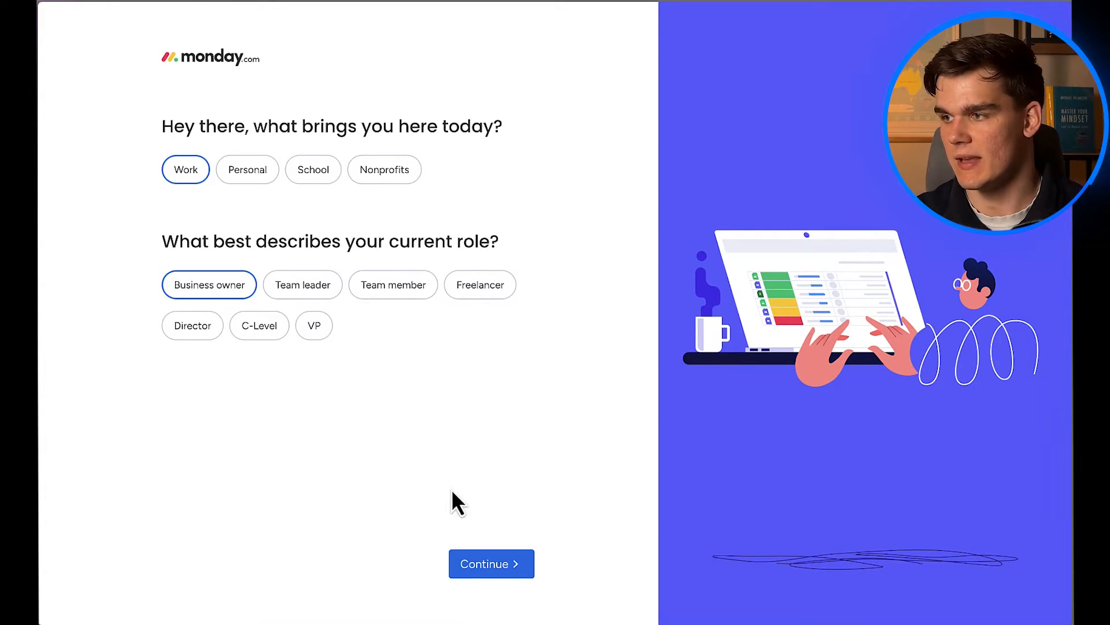
left_click(482, 560)
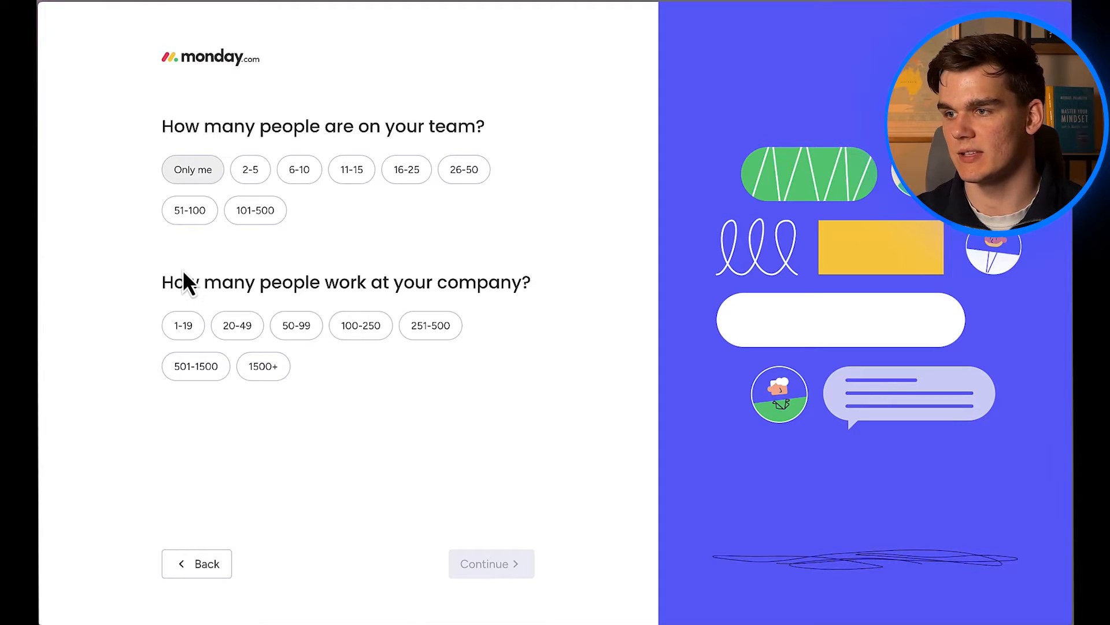
left_click(250, 177)
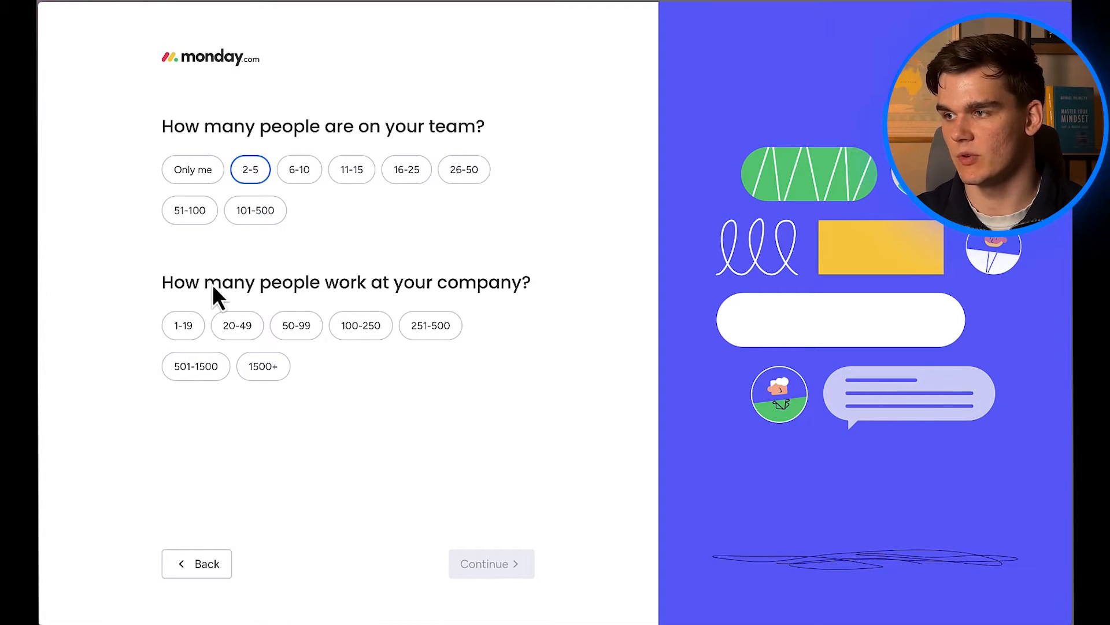
left_click(185, 333)
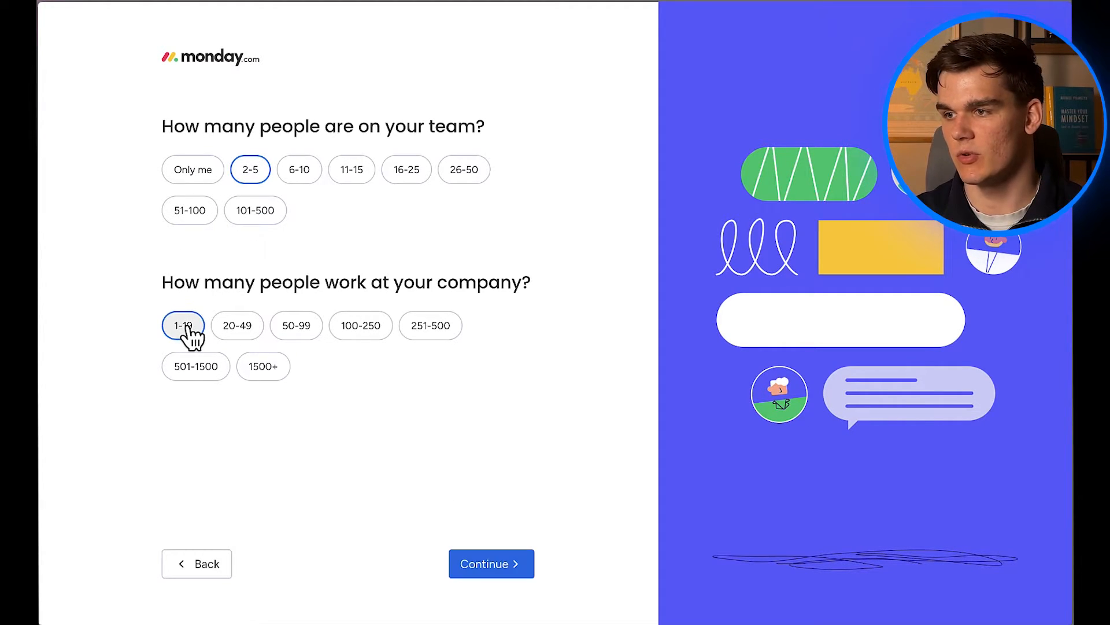
left_click(479, 573)
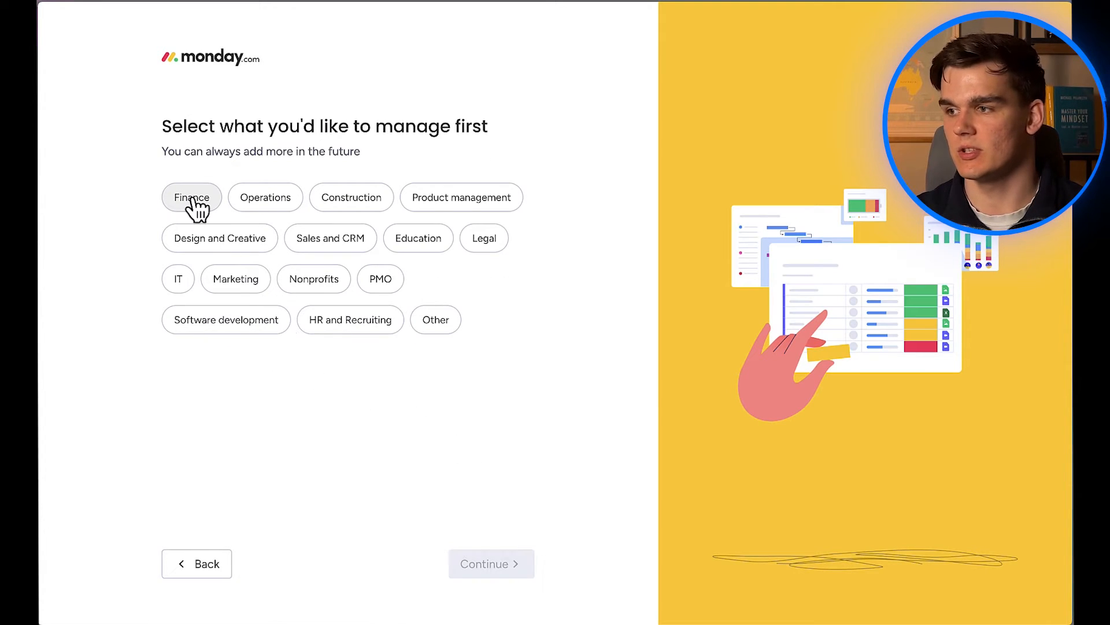
- Choose what to manage first in the onboarding survey and continue
left_click(365, 207)
left_click(437, 210)
left_click(488, 564)
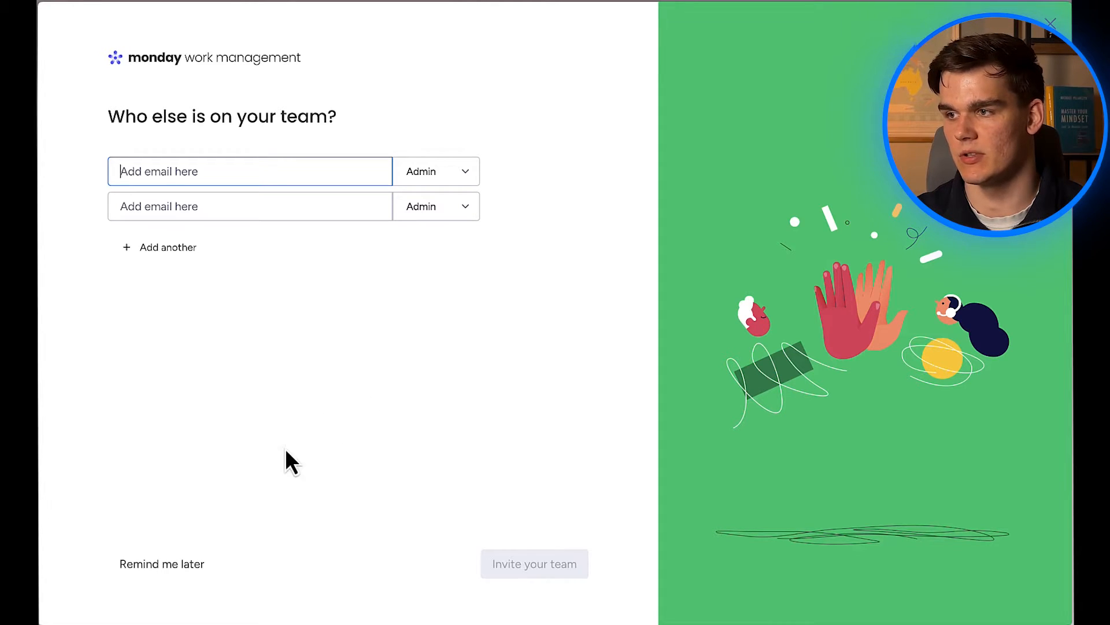
- Postpone inviting team members and name the first board "sample workspace"
left_click(178, 569)
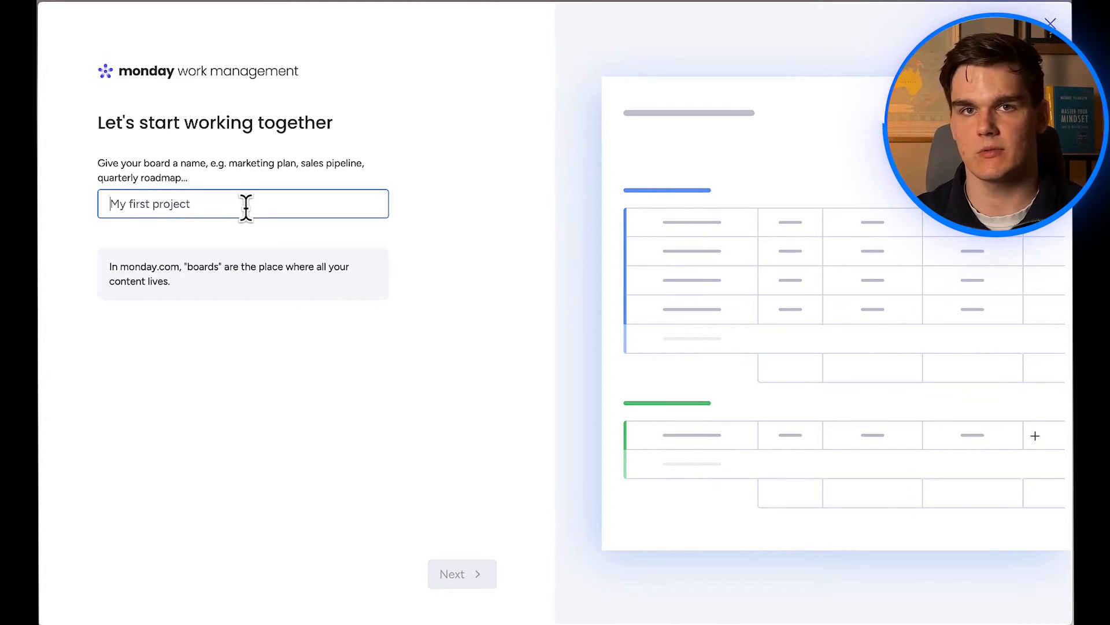
type("sample wo")
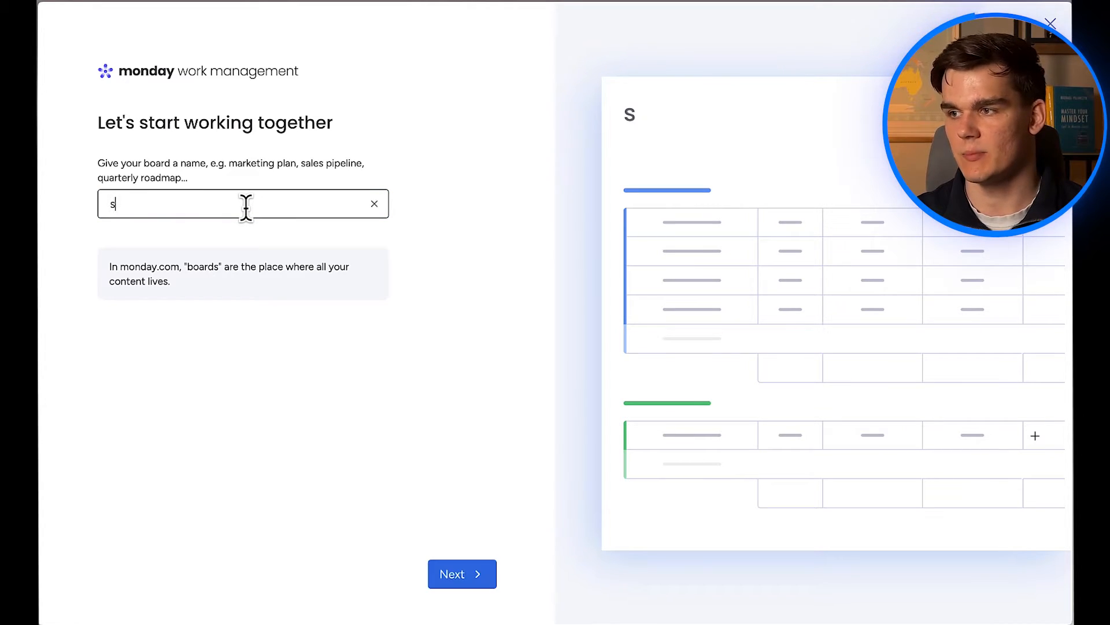
type("rkspace")
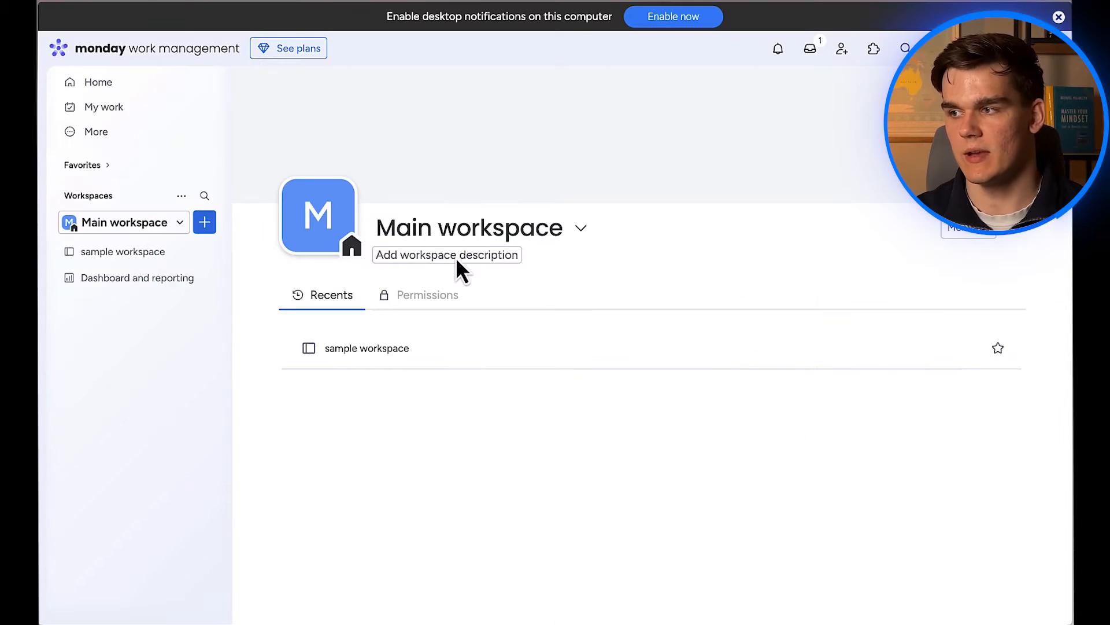
- Look over the list of workspaces, the Home page and the My work overview
left_click(184, 227)
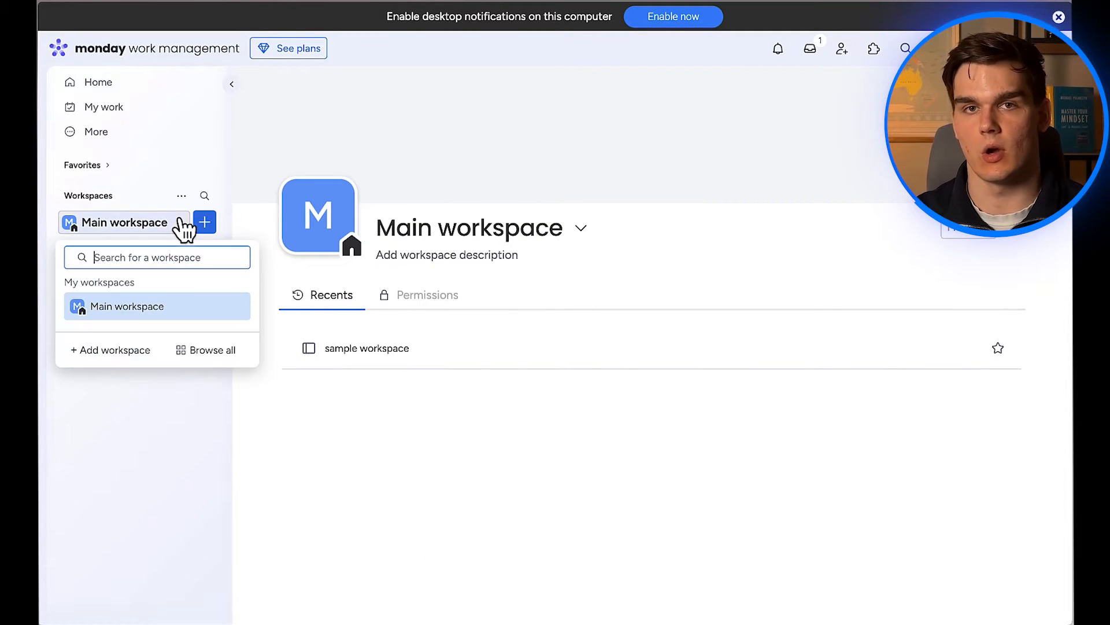
left_click(182, 227)
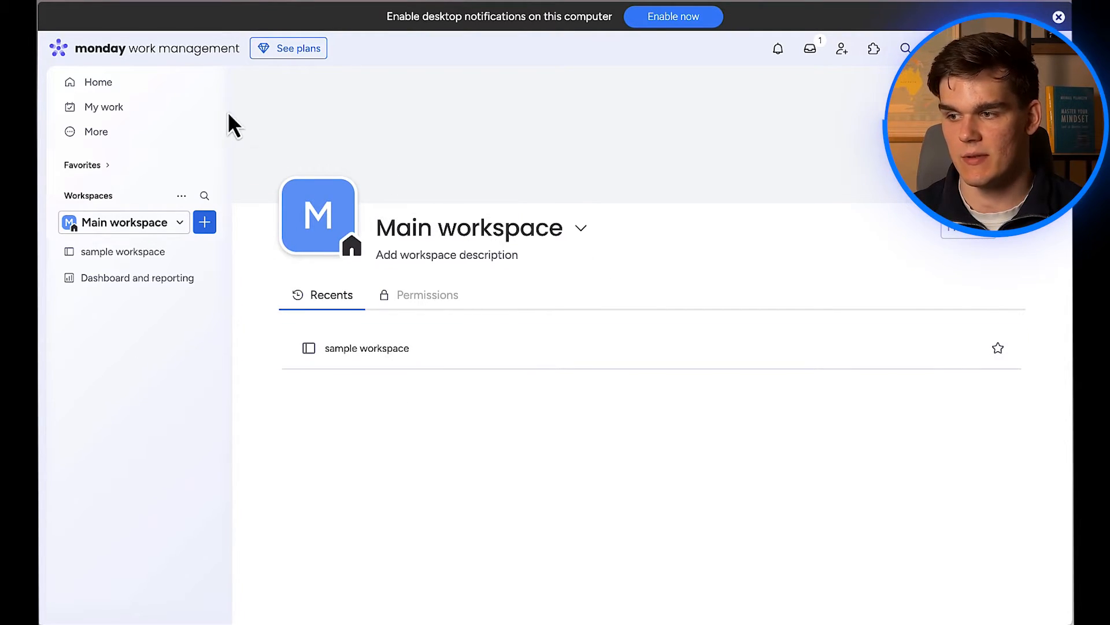
left_click(110, 83)
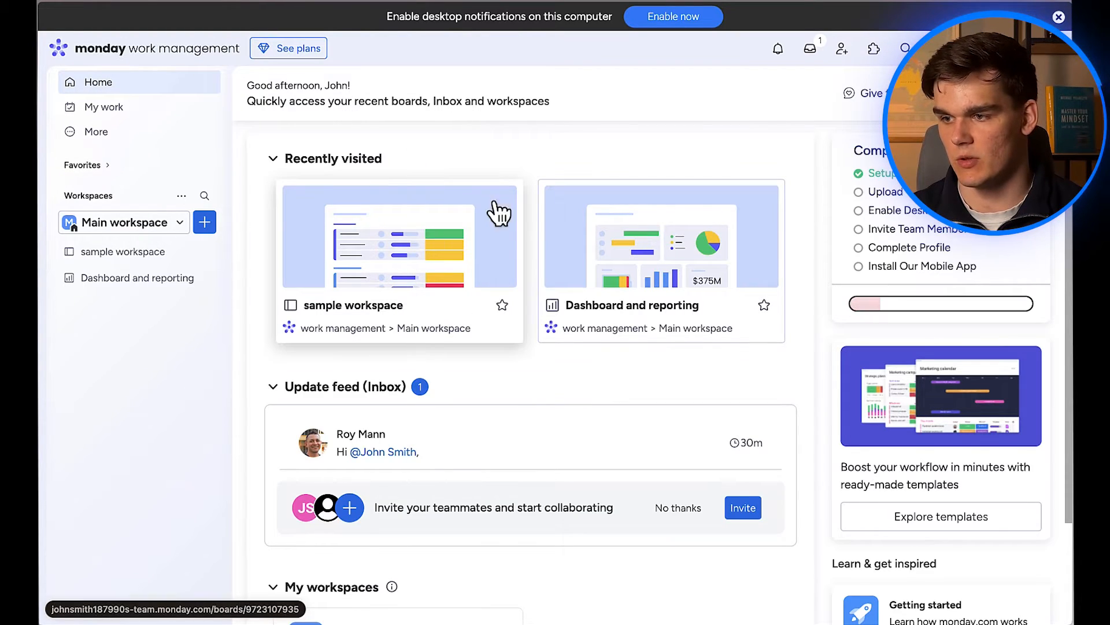
scroll(496, 405, "down", 2)
scroll(496, 405, "up", 2)
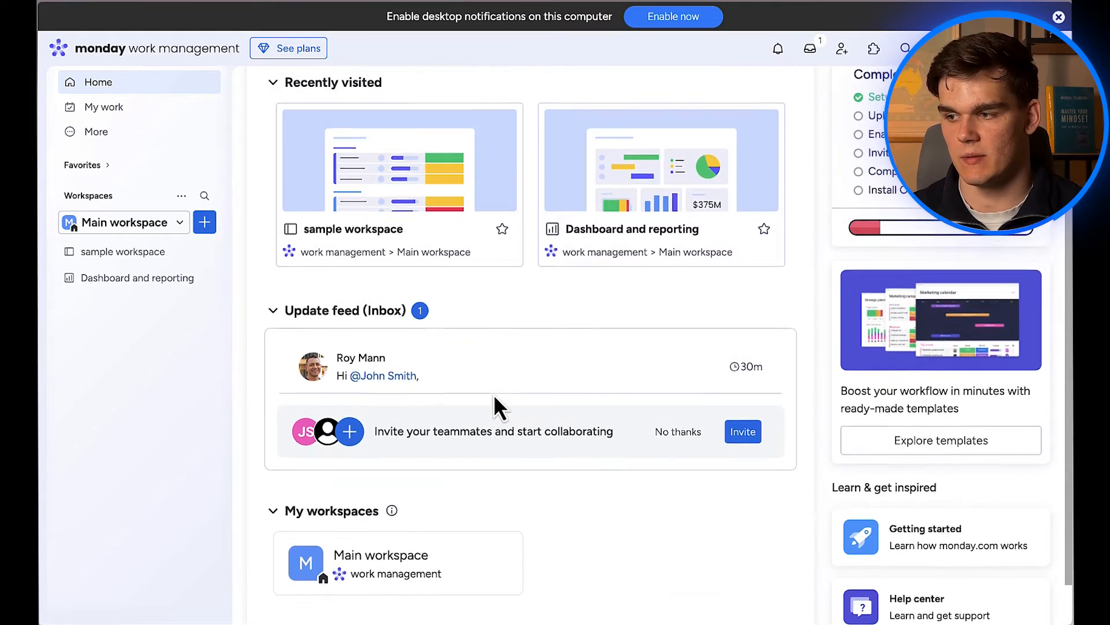
left_click(130, 107)
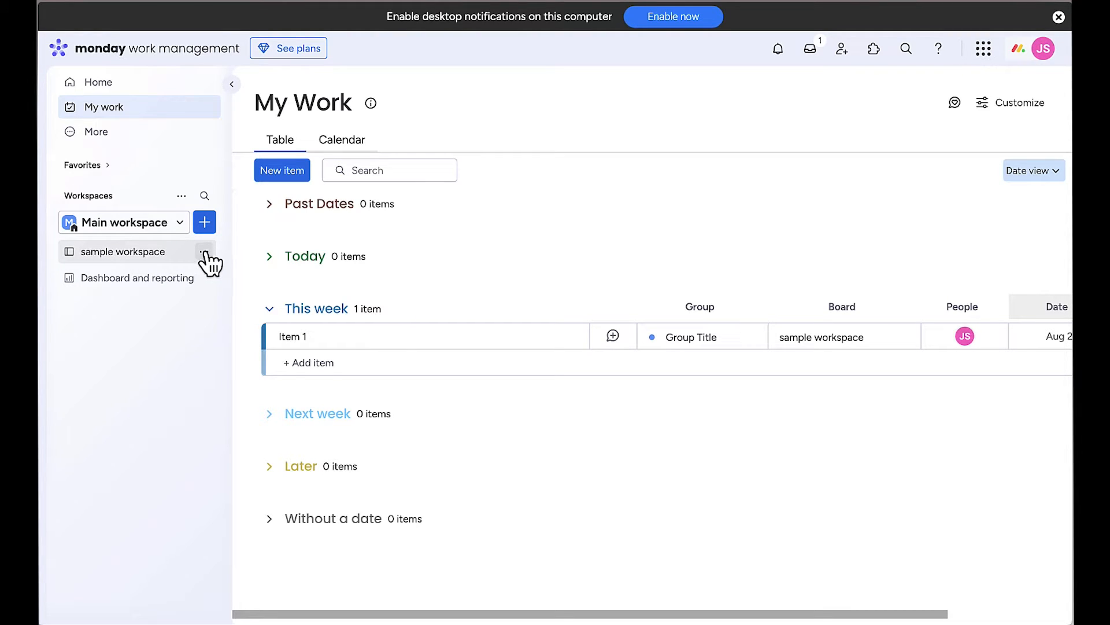
- Delete the "sample workspace" board from the Main workspace
left_click(204, 253)
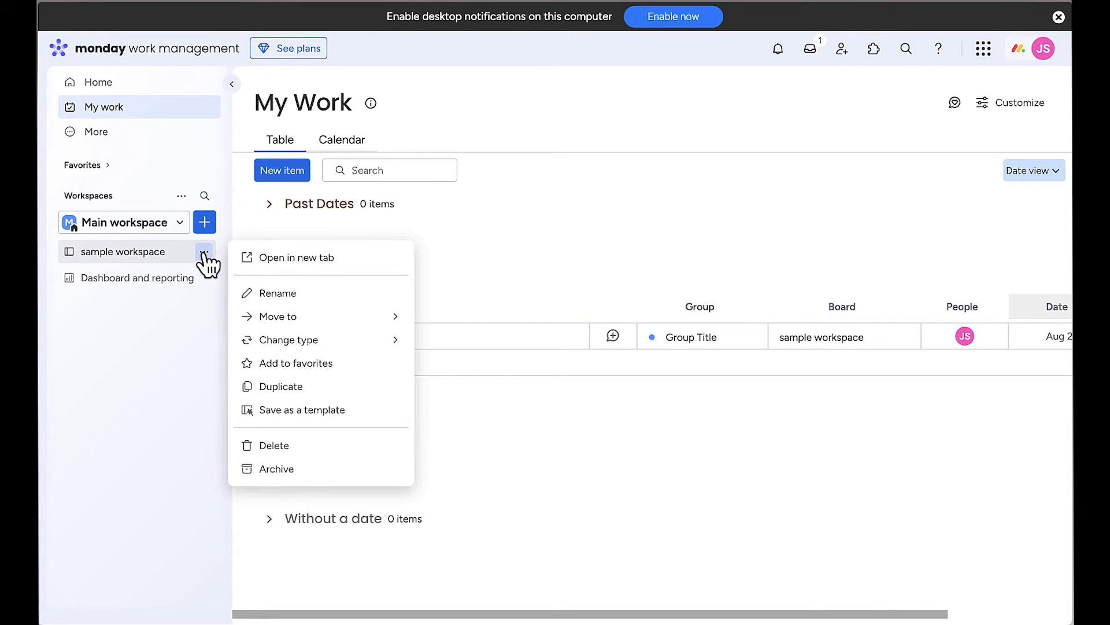
mouse_move(319, 345)
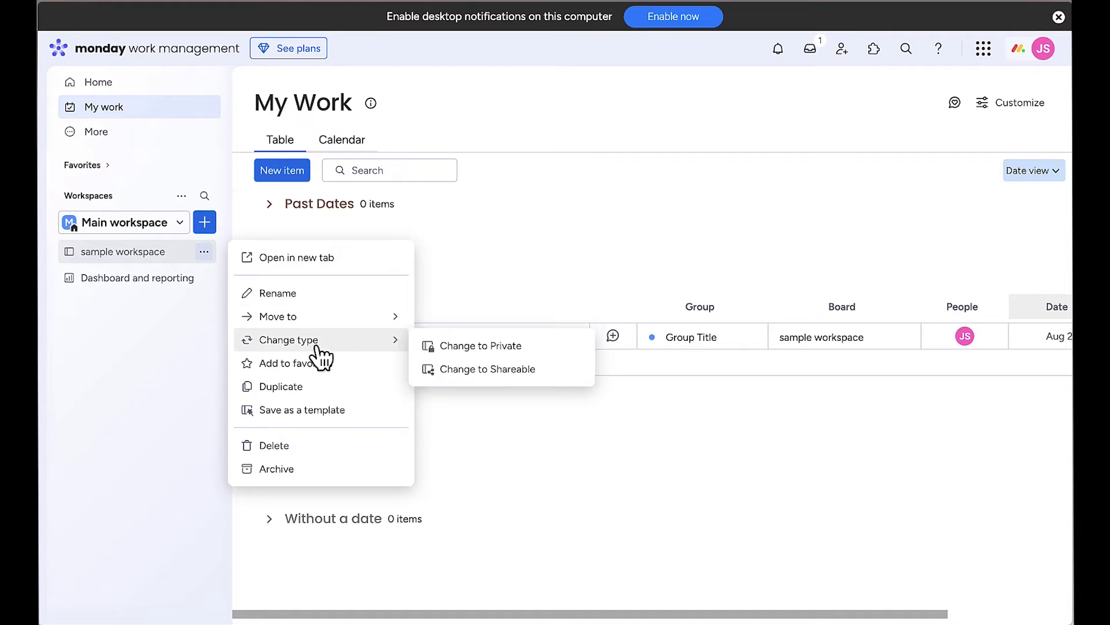
left_click(312, 446)
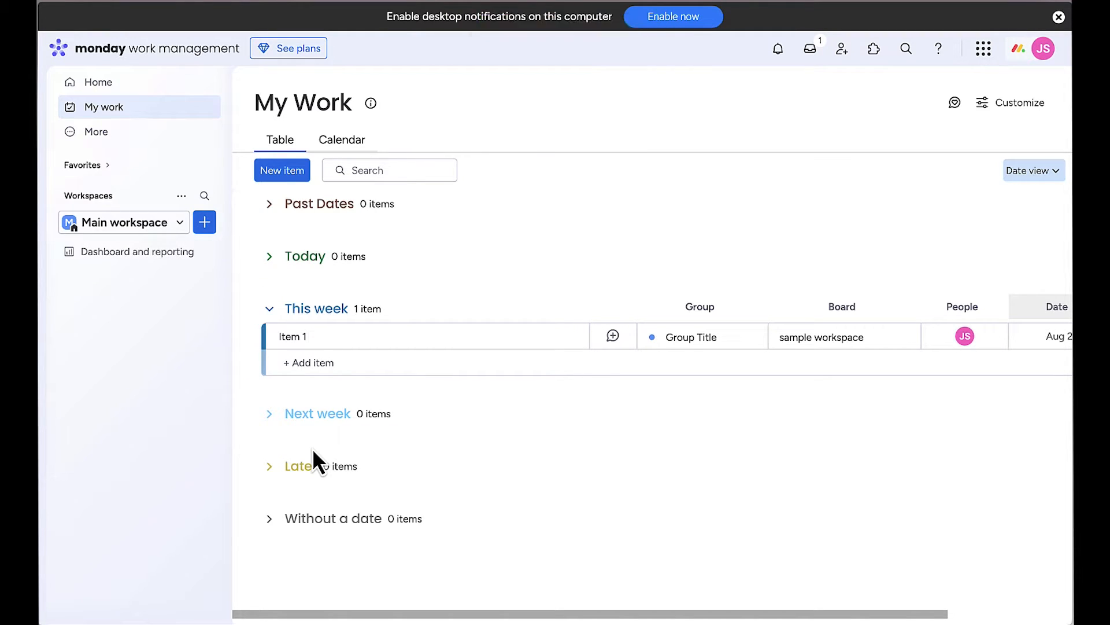
- Start a new blank board in the Main workspace and name it "Product launch project"
left_click(204, 222)
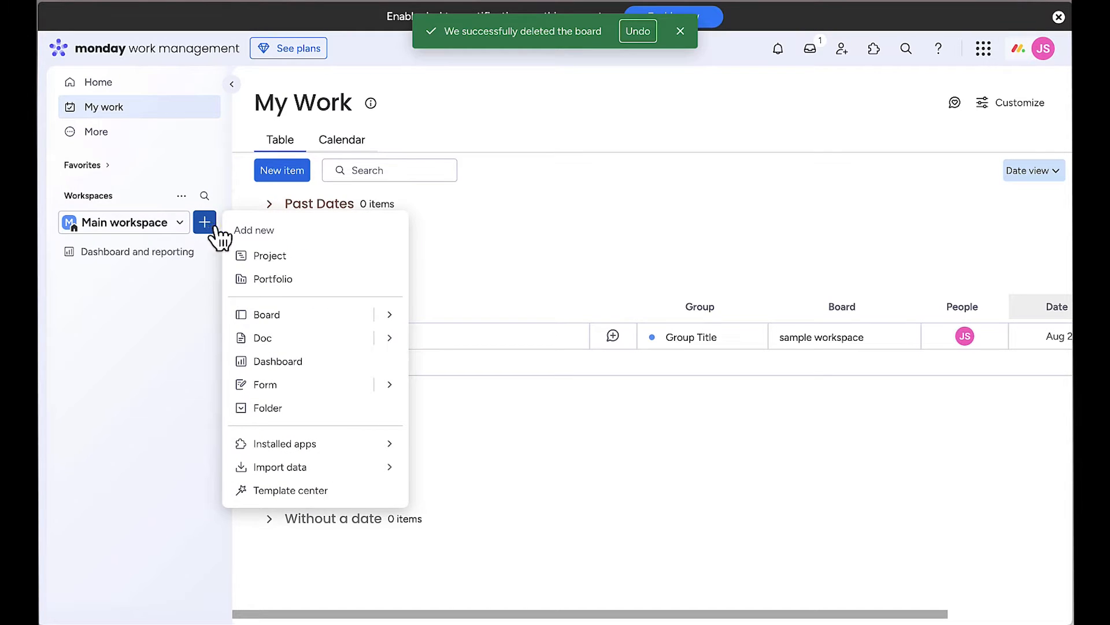
left_click(387, 315)
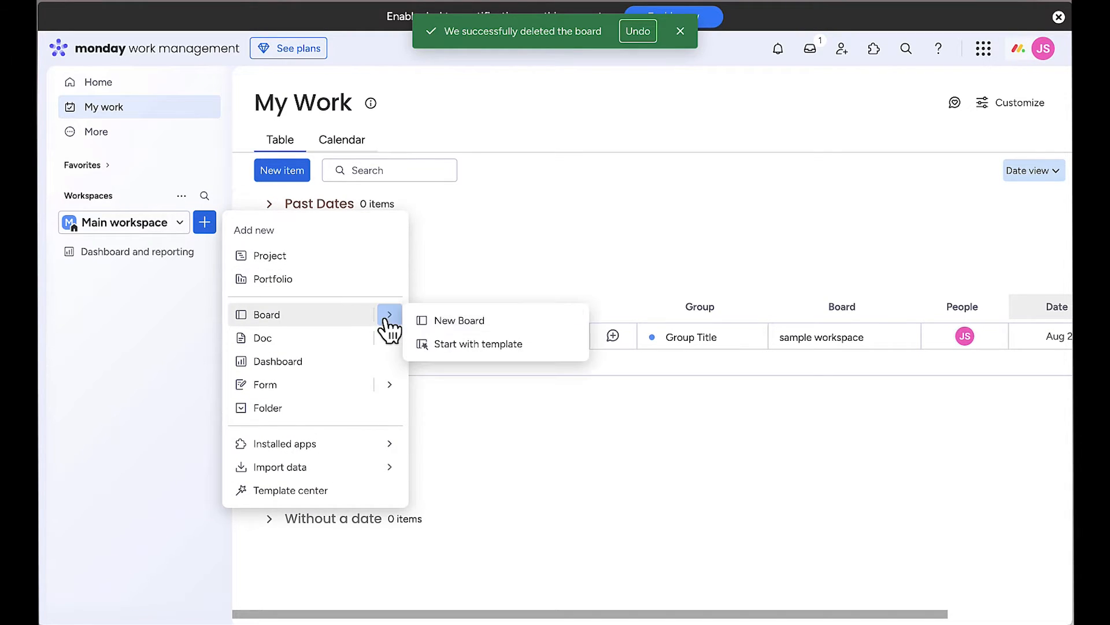
left_click(449, 323)
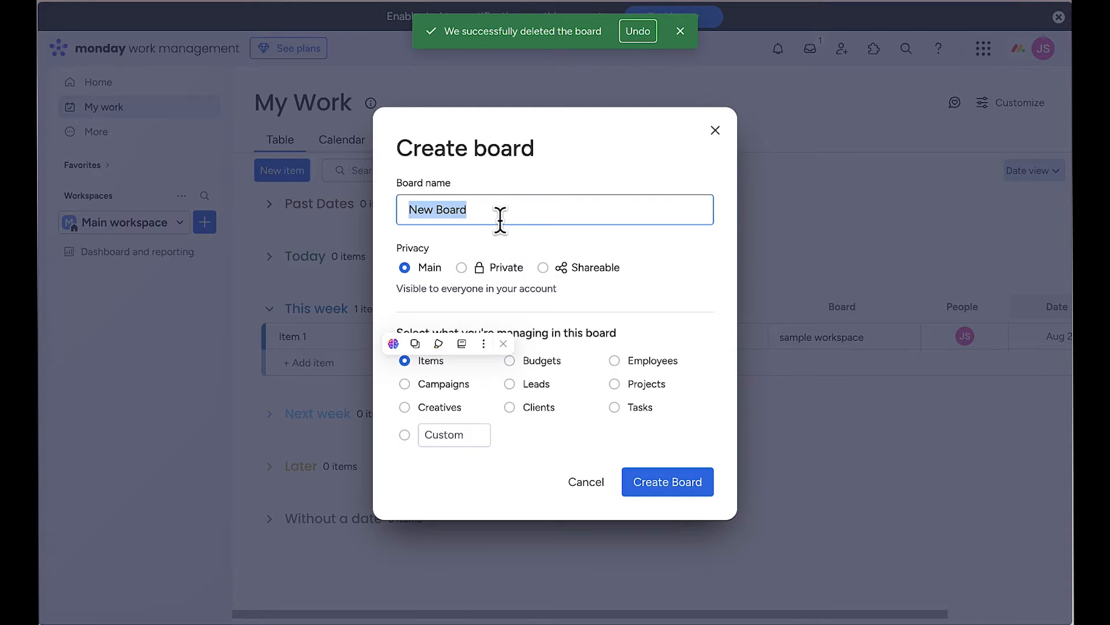
type("Product launch project")
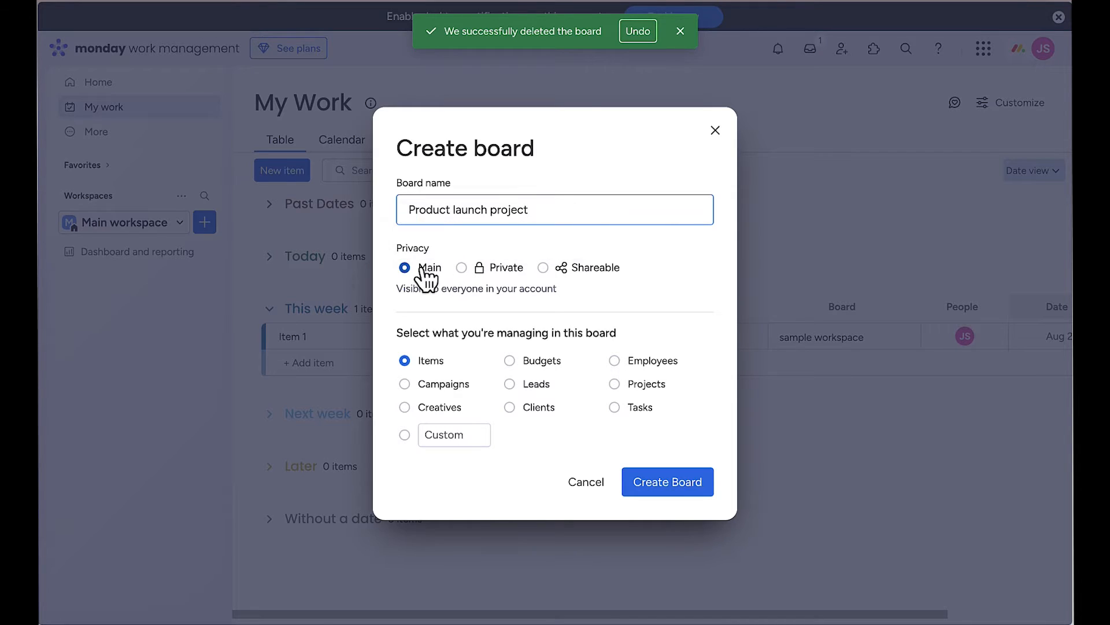
- Try the Private and Shareable privacy options for the new board, and set its privacy back to Main
left_click(466, 271)
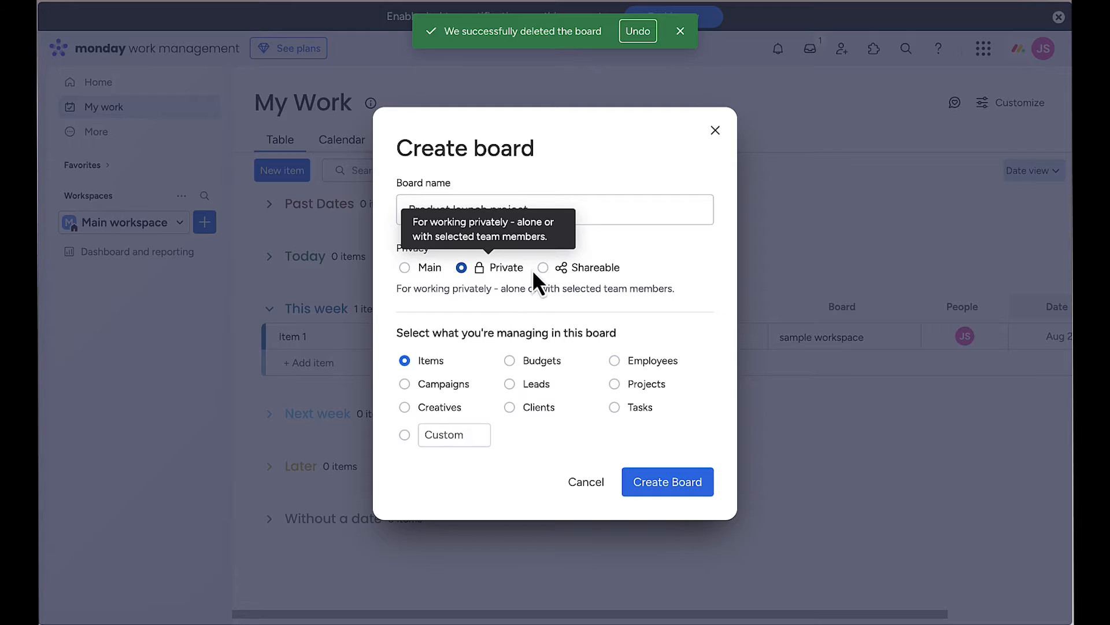
left_click(578, 269)
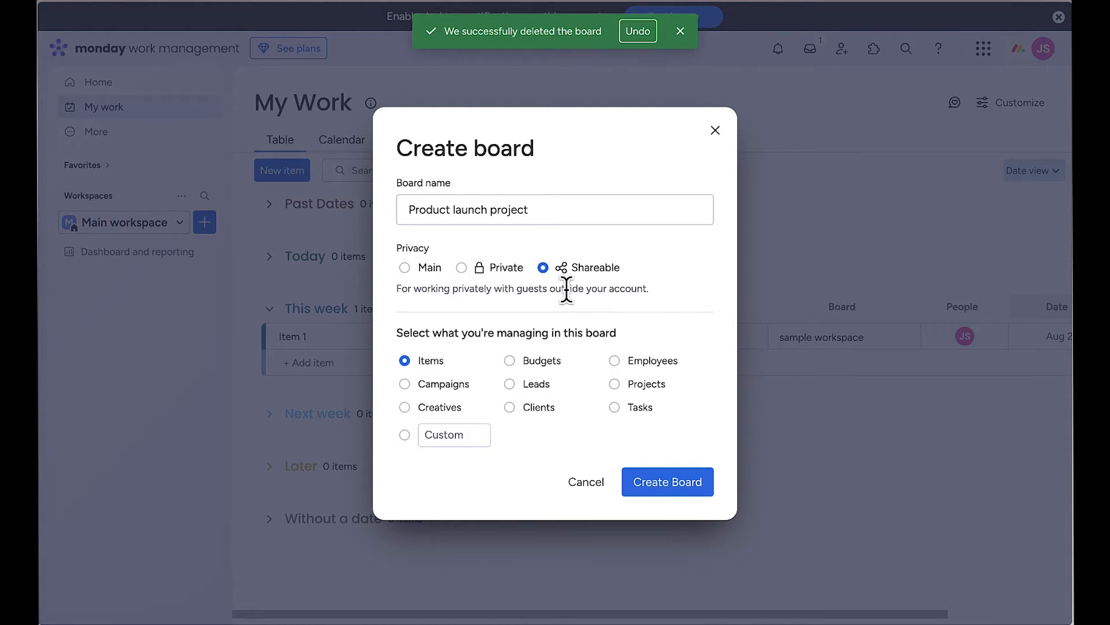
left_click(405, 269)
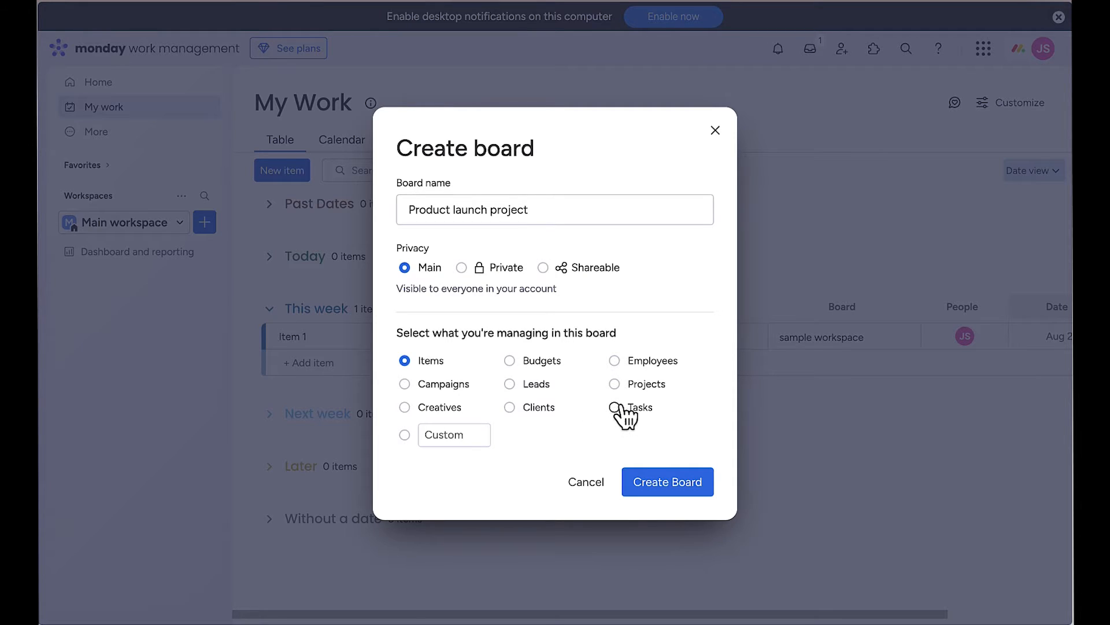
- Try the custom option, settle on Items as what the board manages, and create the board
left_click(461, 432)
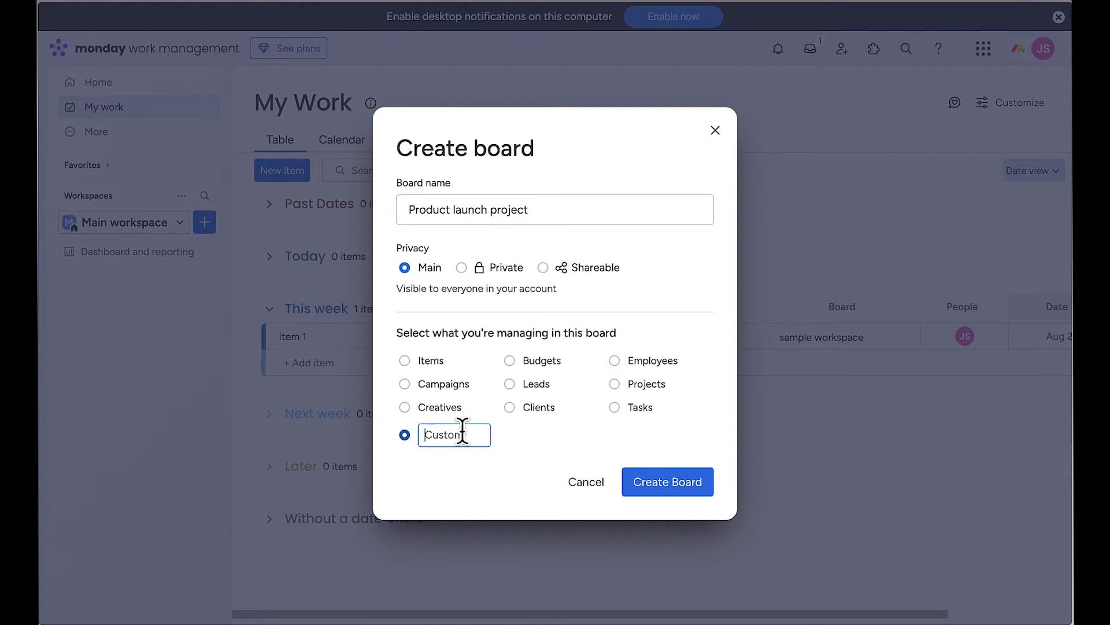
left_click(421, 361)
left_click(682, 488)
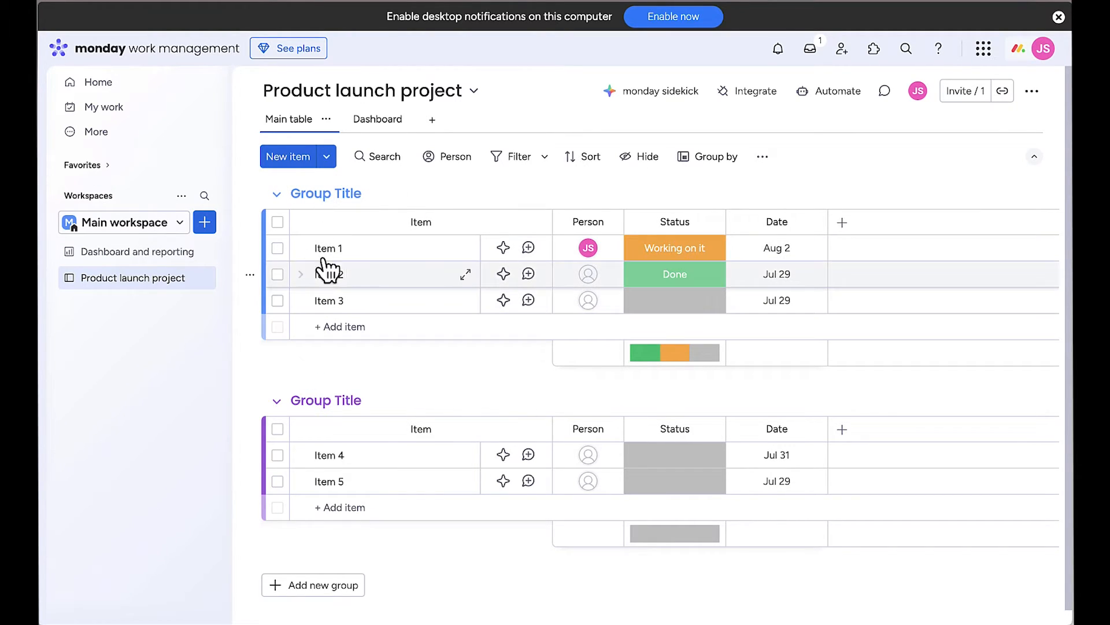
- Rename the board's first group "Planning phase" and its second group "Development phase"
left_click(328, 190)
key("ctrl+a")
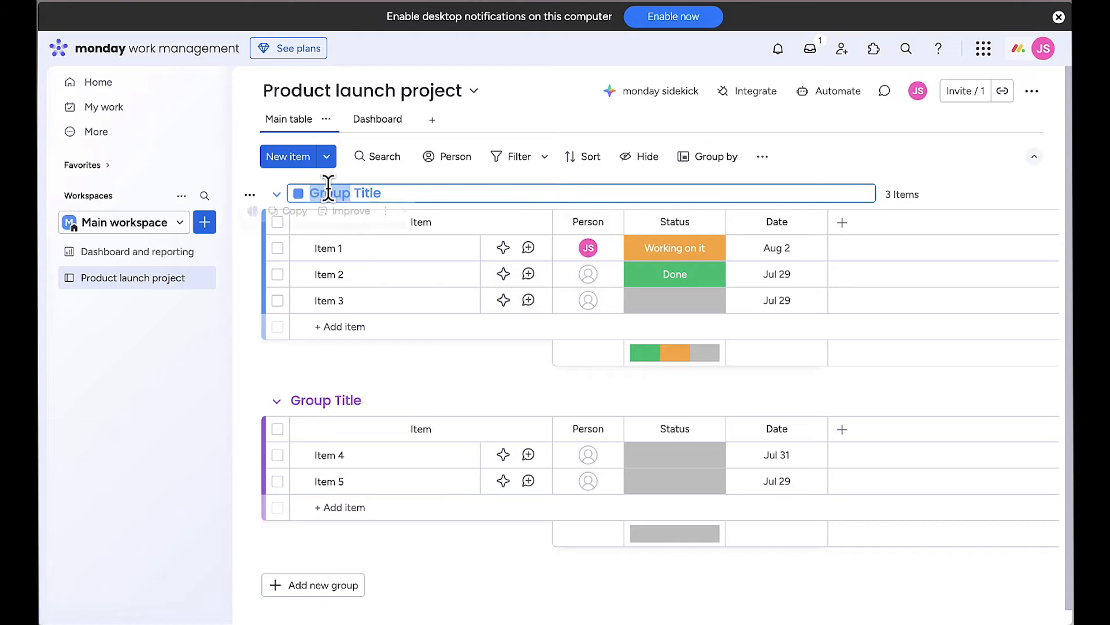
type("Planni")
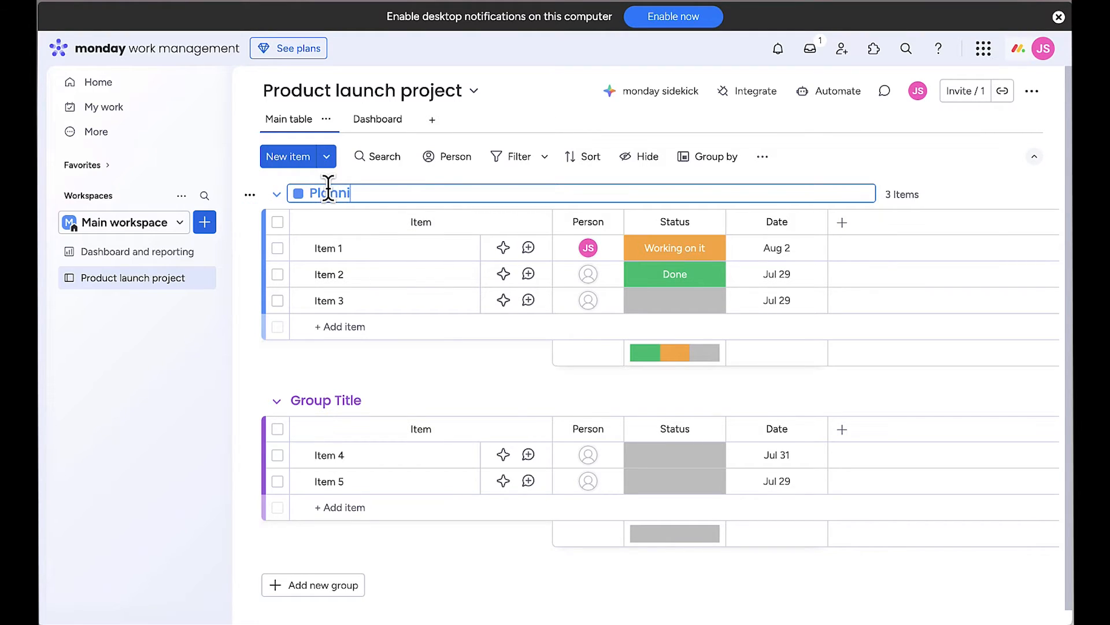
type("ng phase")
left_click(350, 400)
key("ctrl+a")
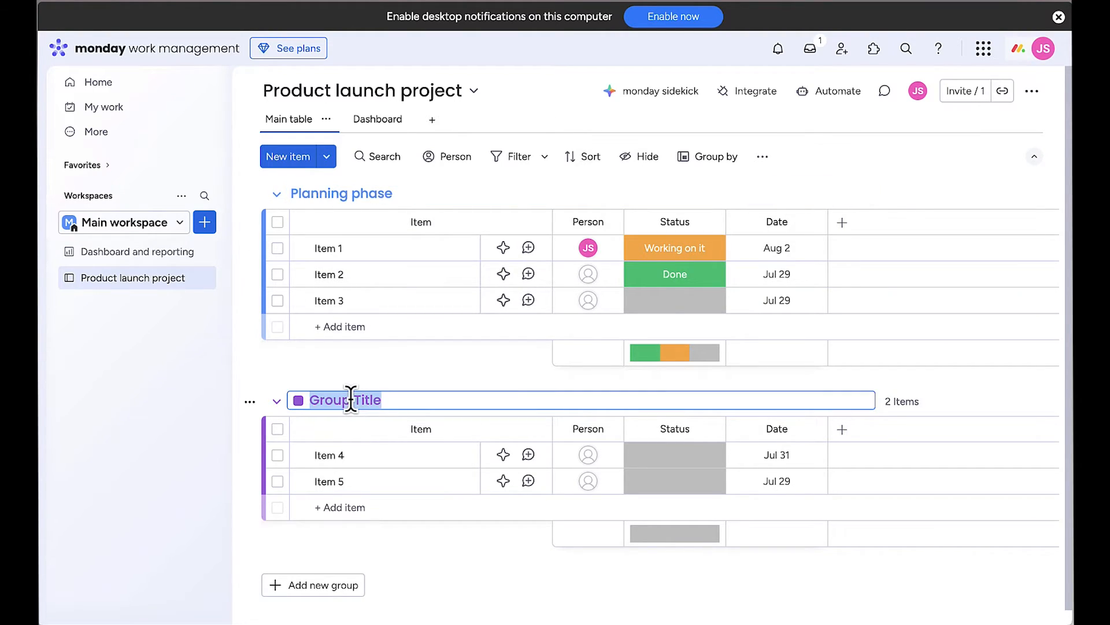
type("Development phase")
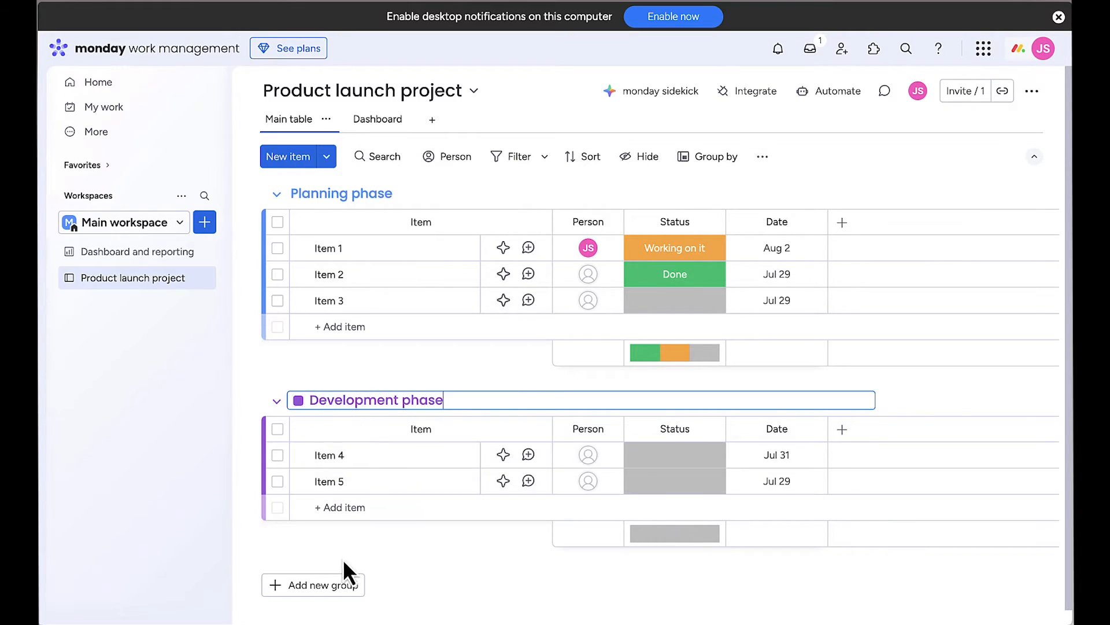
- Add a new group at the bottom of the board and name it "Launch phase"
left_click(322, 587)
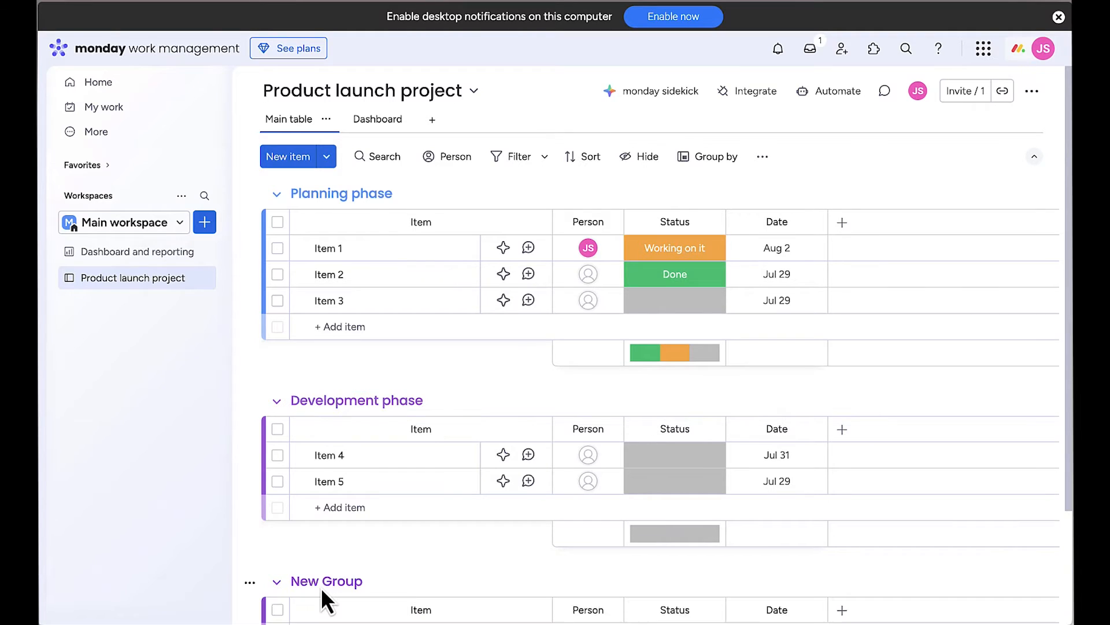
left_click(331, 578)
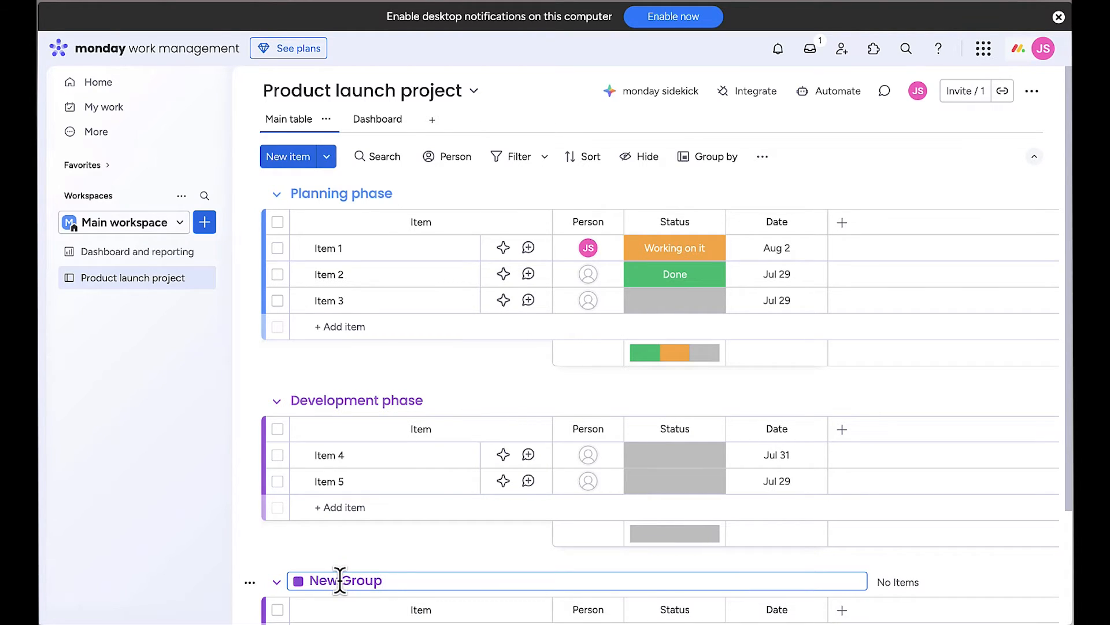
key("ctrl+a")
type("Launch phase")
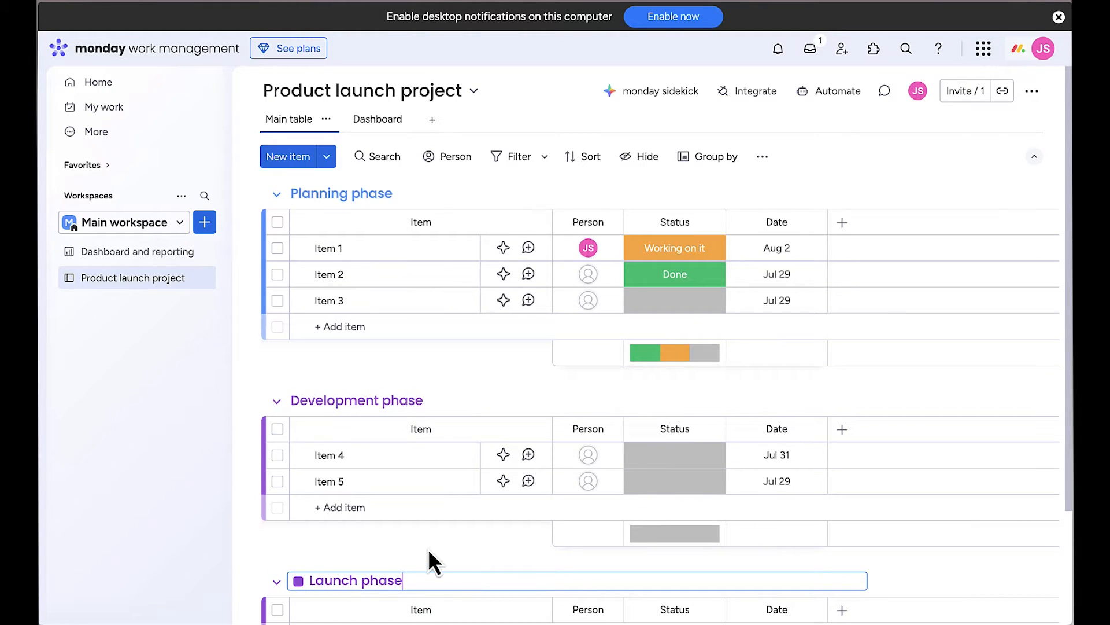
left_click(428, 548)
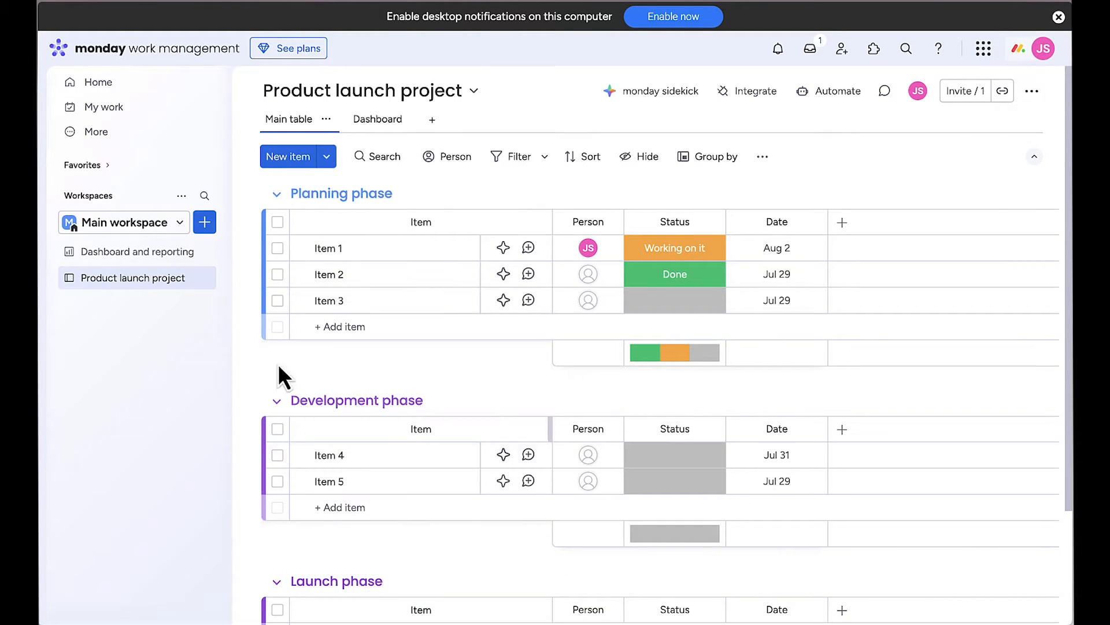
- Colour the Planning phase group dark blue, the Development phase group orange and the Launch phase group green
left_click(344, 194)
left_click(300, 195)
left_click(349, 247)
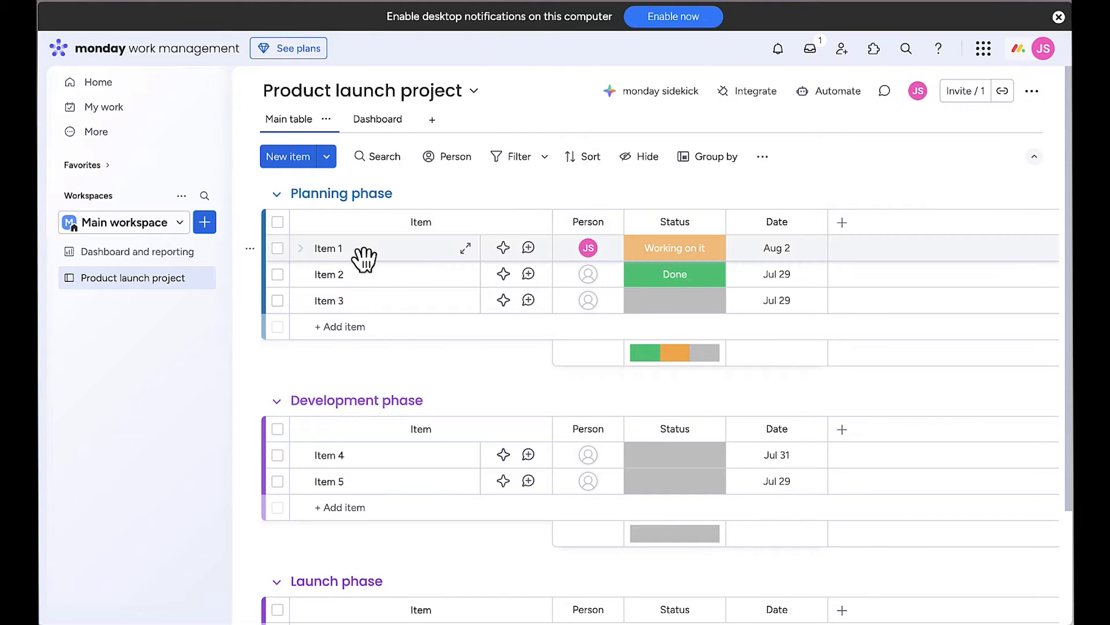
left_click(321, 400)
left_click(299, 402)
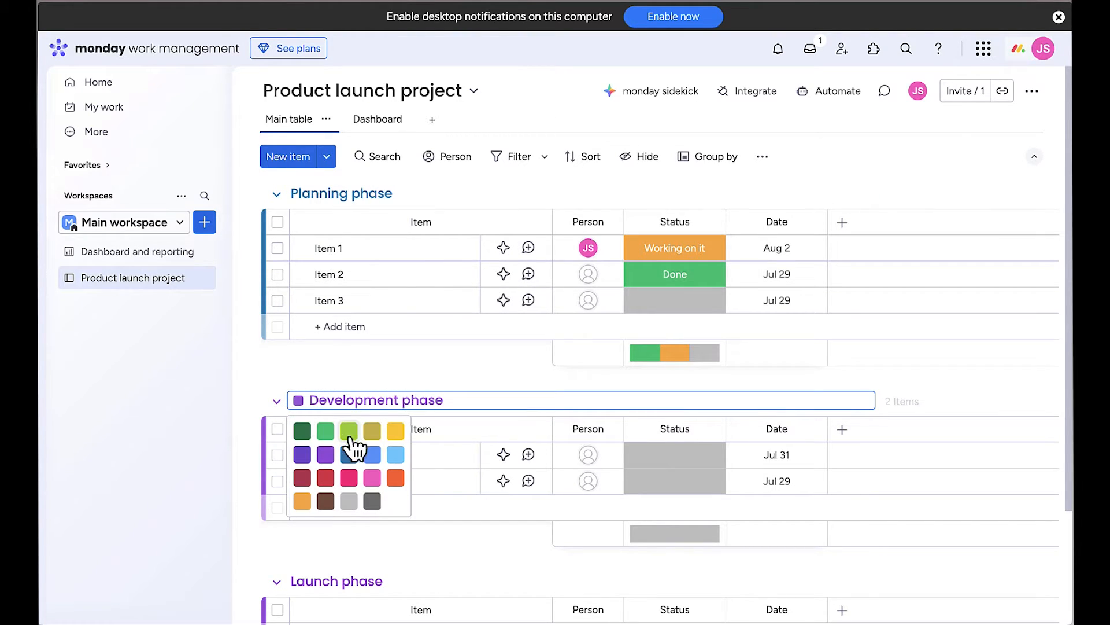
left_click(300, 506)
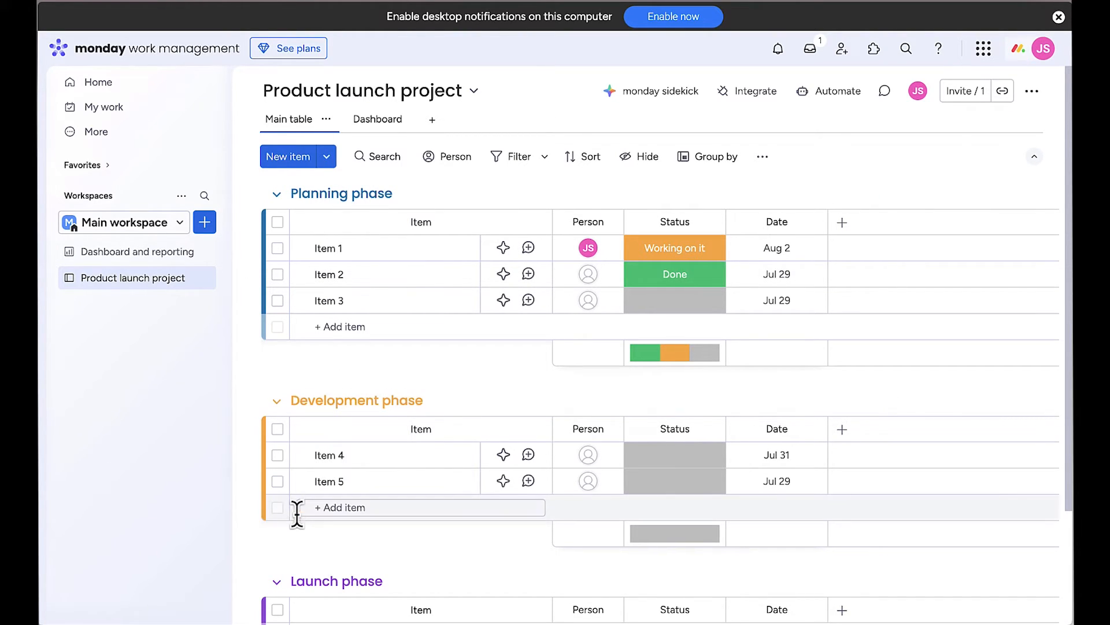
left_click(297, 580)
scroll(384, 482, "down", 2)
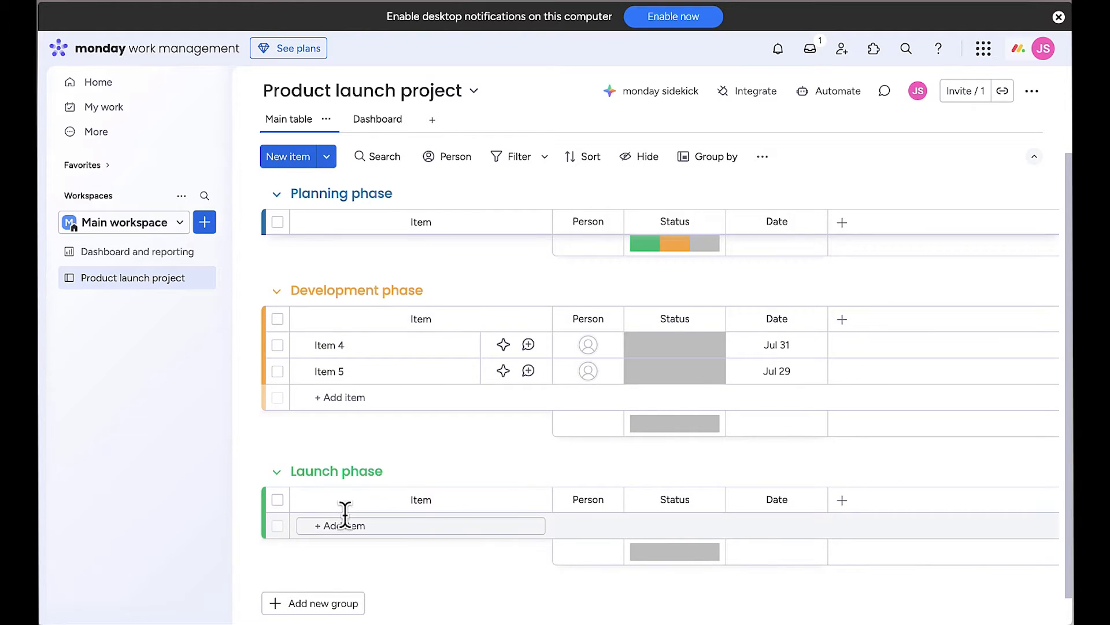
- Rename the three Planning phase items "Market research", "Competitor analysis" and "Define target audience"
scroll(346, 382, "up", 1)
scroll(355, 398, "up", 1)
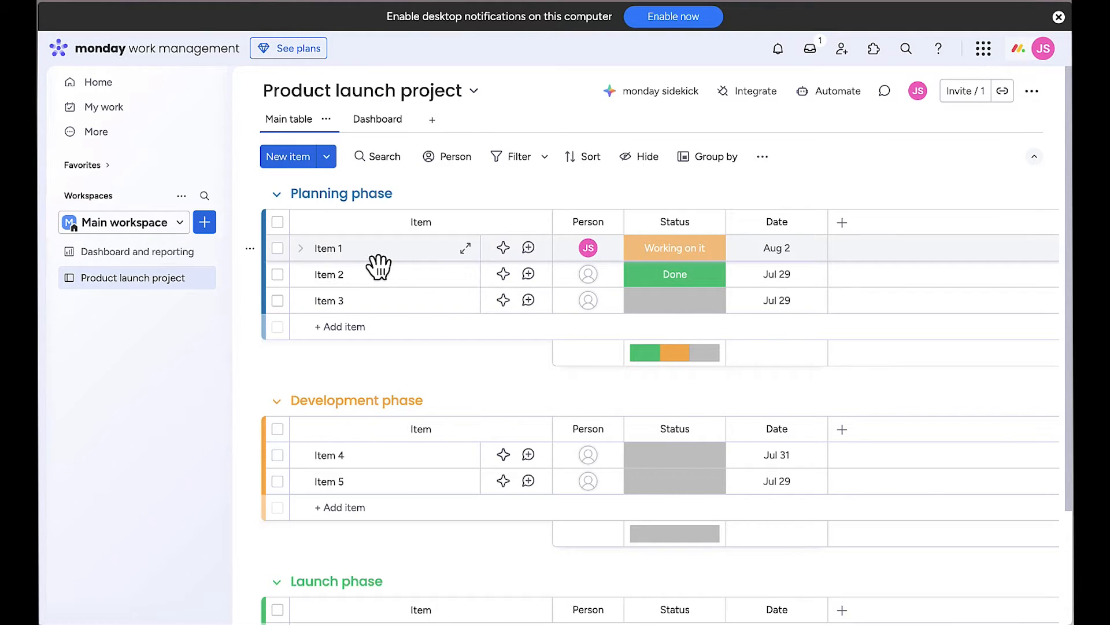
left_click(335, 249)
type("Market research")
key("Return")
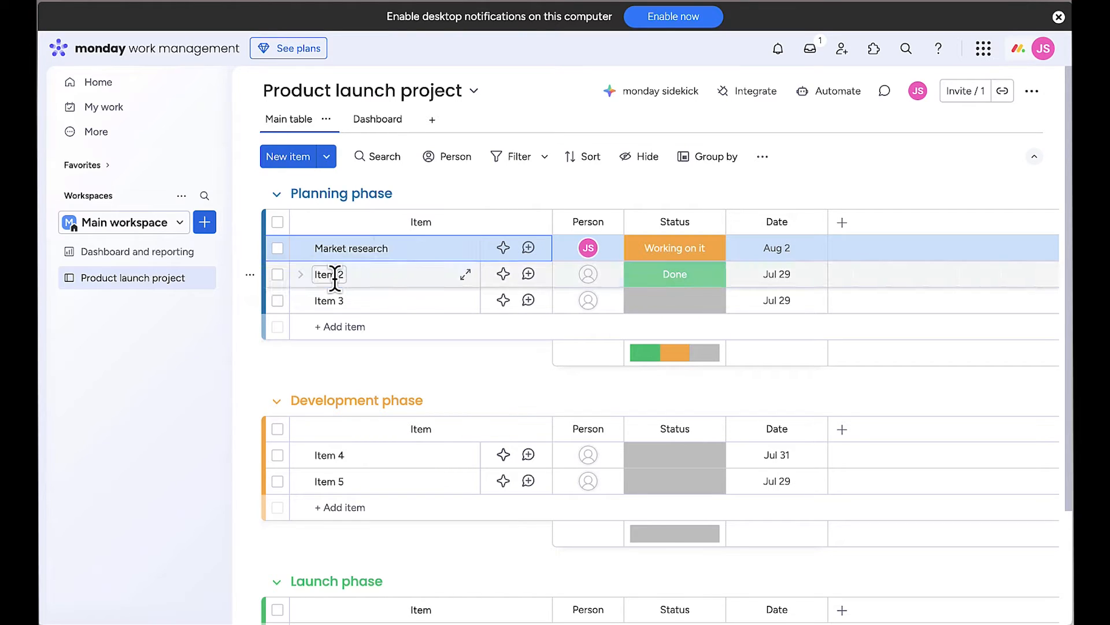
left_click(335, 275)
type("Competitor analysis")
key("Return")
left_click(334, 301)
type("De")
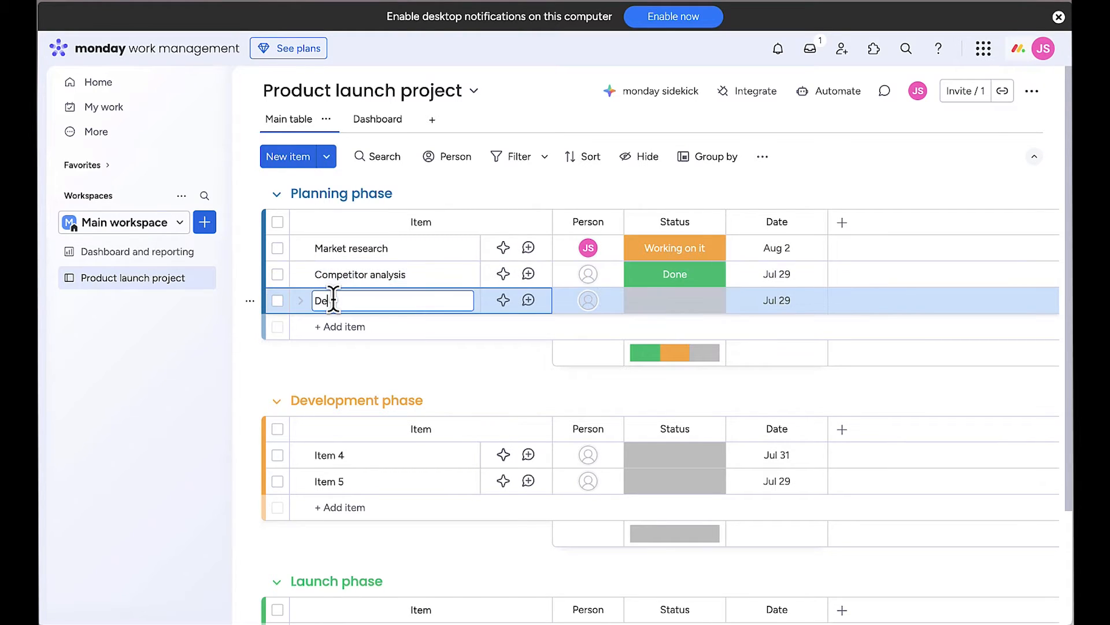
type("fine target aud")
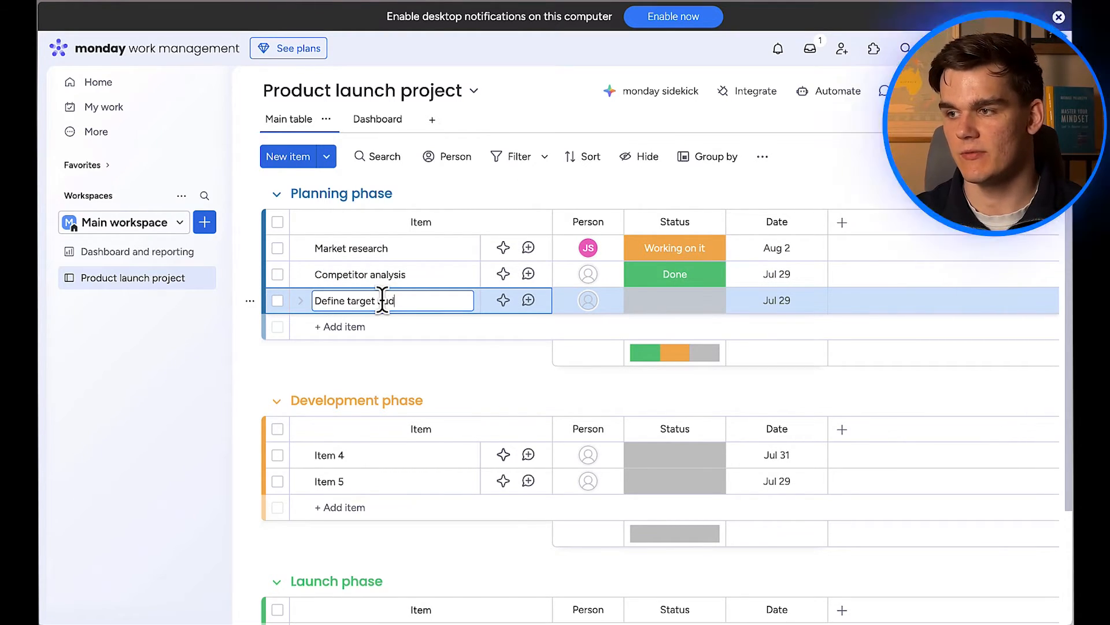
type("ience")
- Rename the two Development phase items "Product design" and "Prototype development", and add a third item "Teseting and Q&A"
left_click(333, 455)
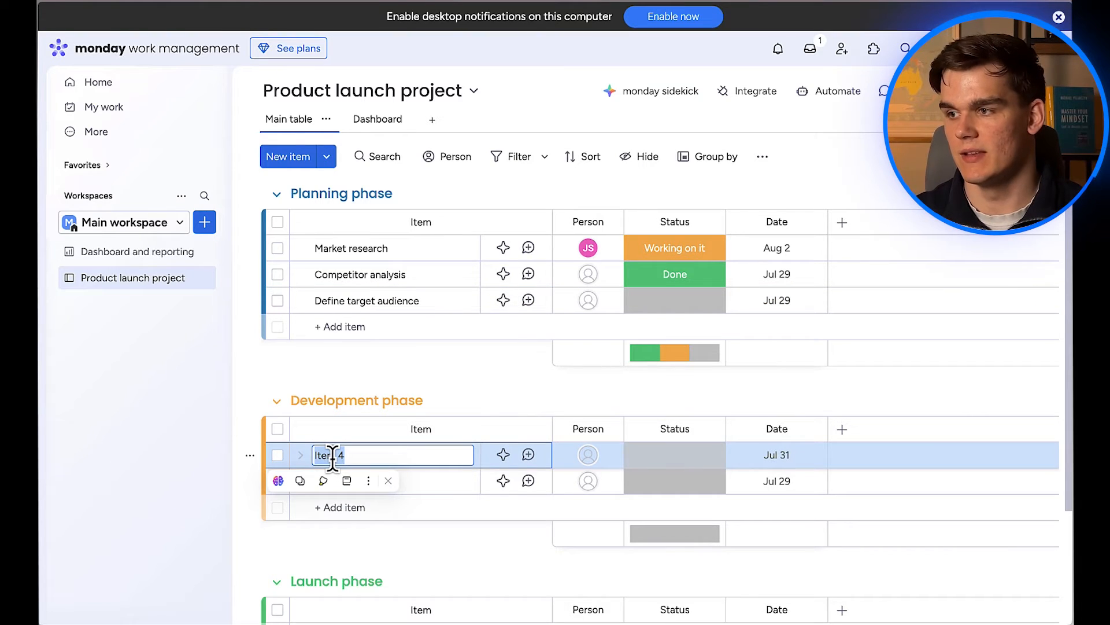
type("Product design")
left_click(340, 481)
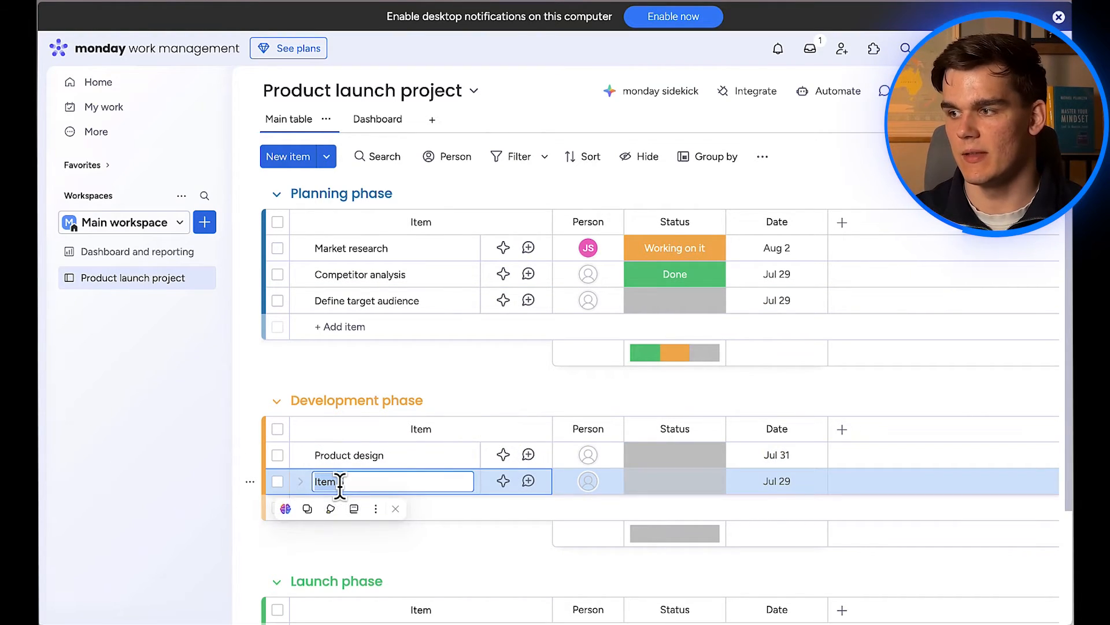
type("Prototype development")
left_click(343, 508)
type("Teseting and Q&A")
- Add the items "Marketing campaign", "Website update" and "Launch event" to the Launch phase group
scroll(391, 494, "down", 3)
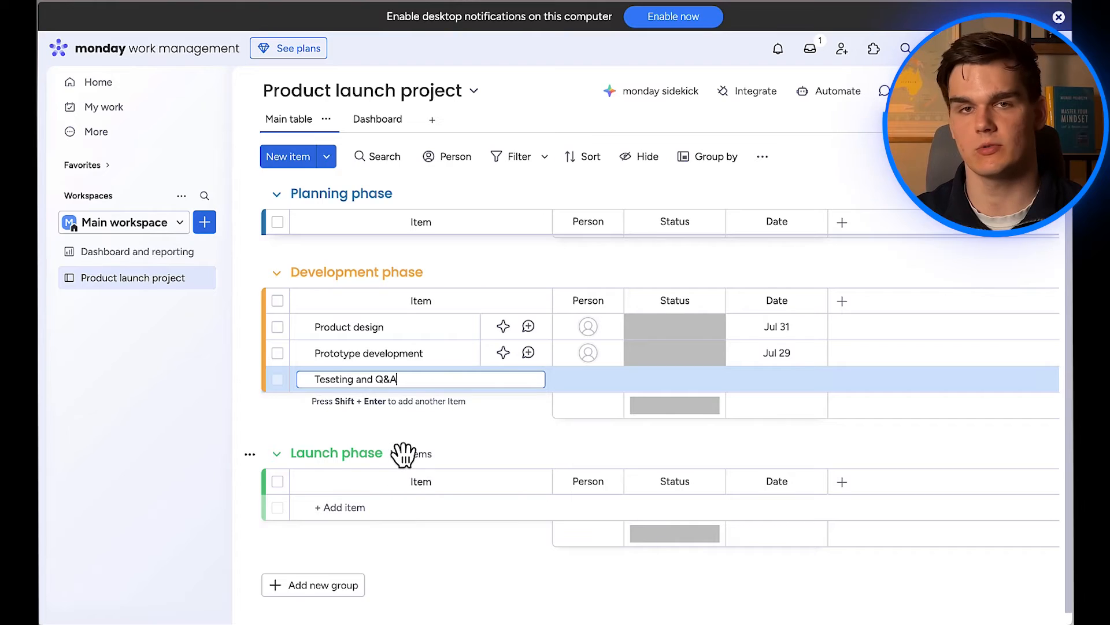
left_click(346, 509)
type("Marketing campaign")
key("Return")
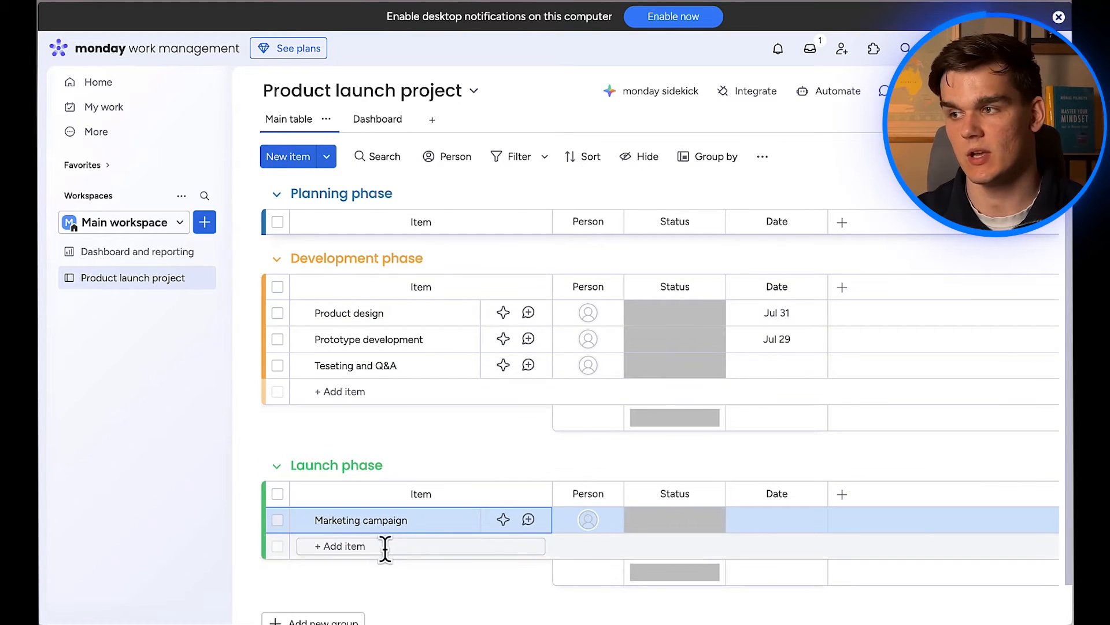
left_click(360, 548)
type("Website update")
key("Return")
left_click(336, 572)
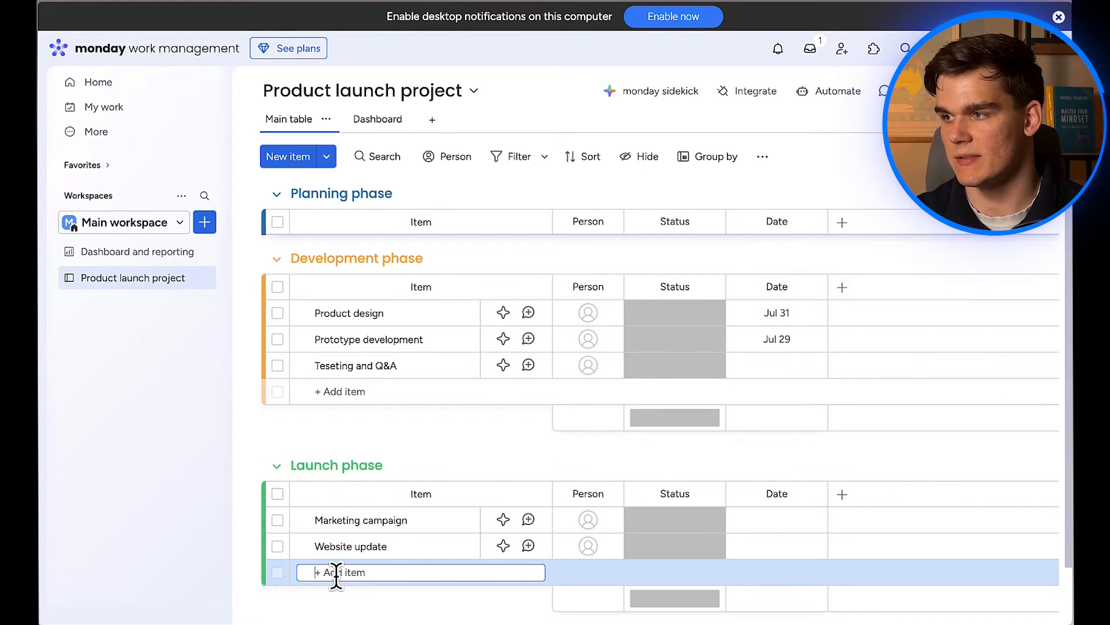
type("Launch event")
key("Return")
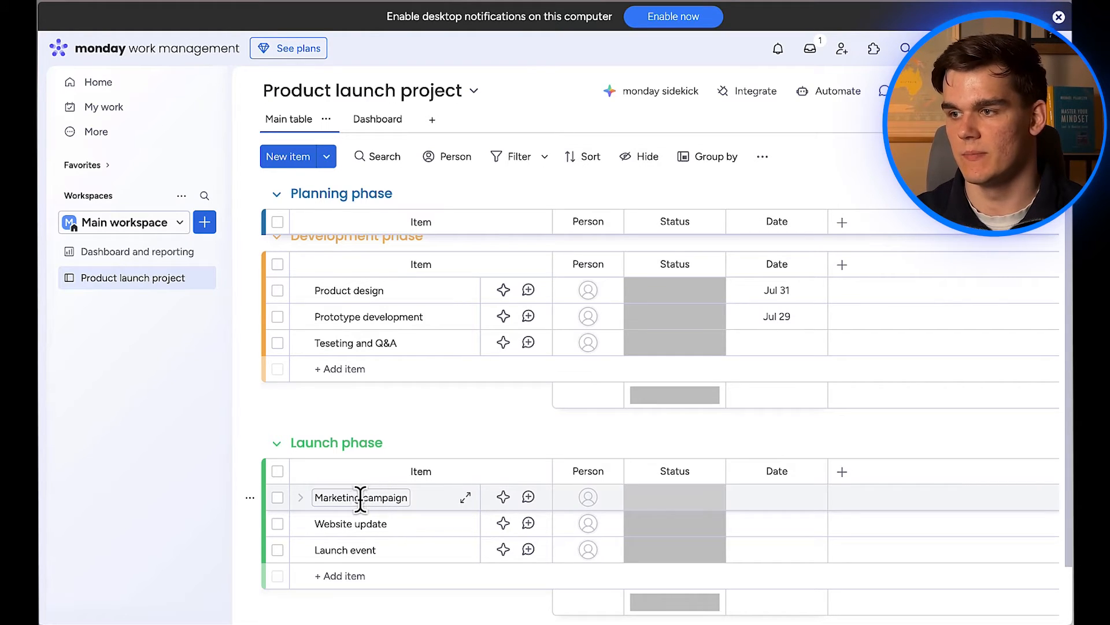
- Add the subitems "Create social media content", "Design email campaign" and "Prepare press release" under Marketing campaign
left_click(301, 498)
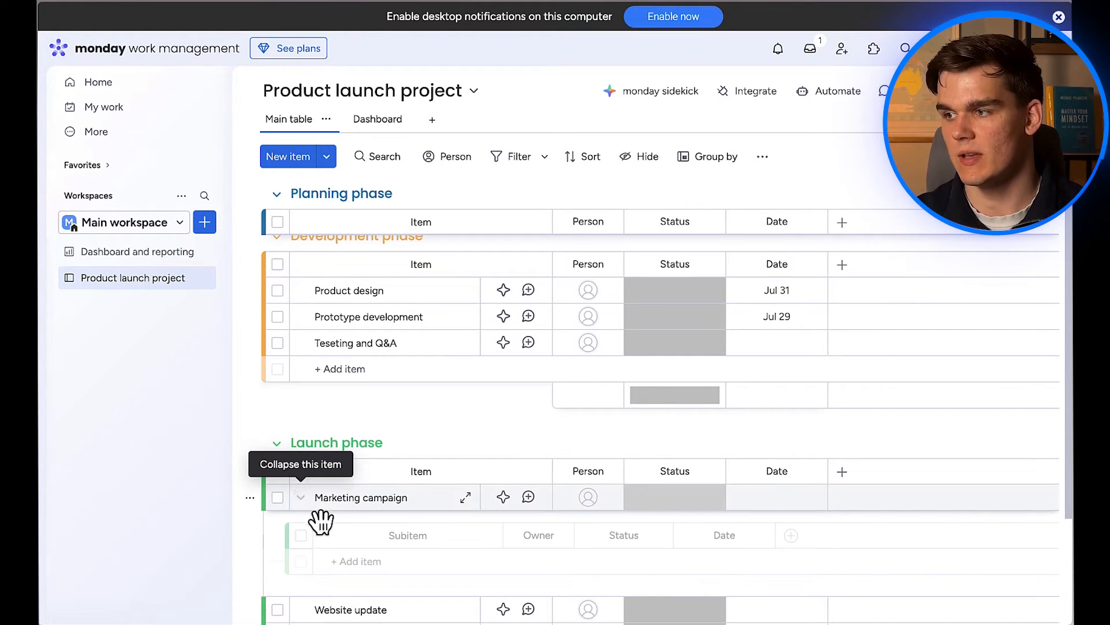
left_click(390, 561)
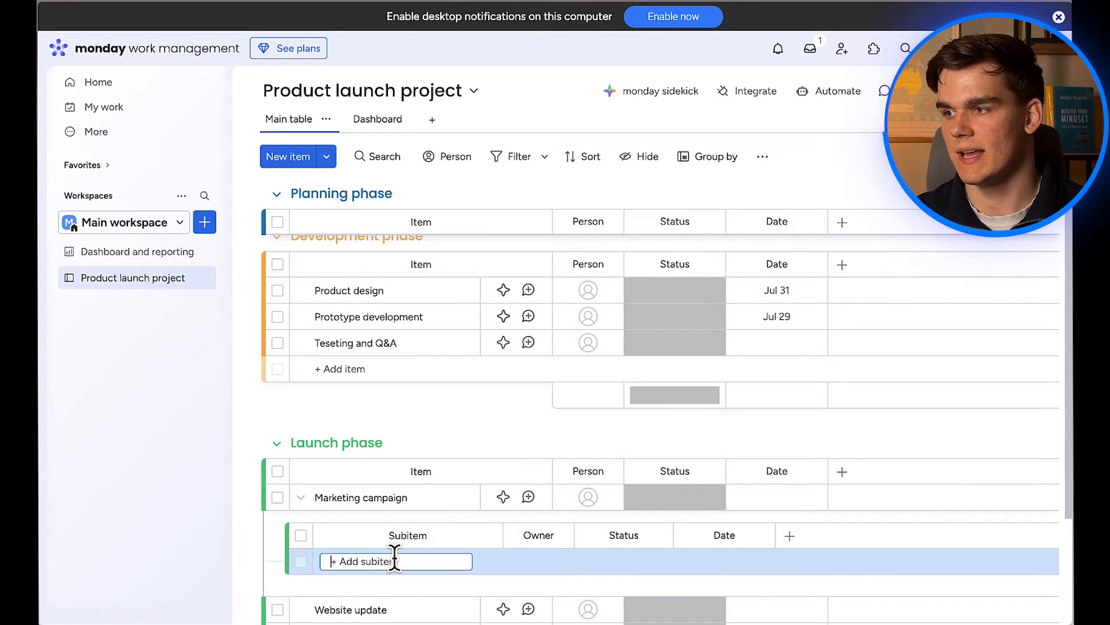
type("Cre")
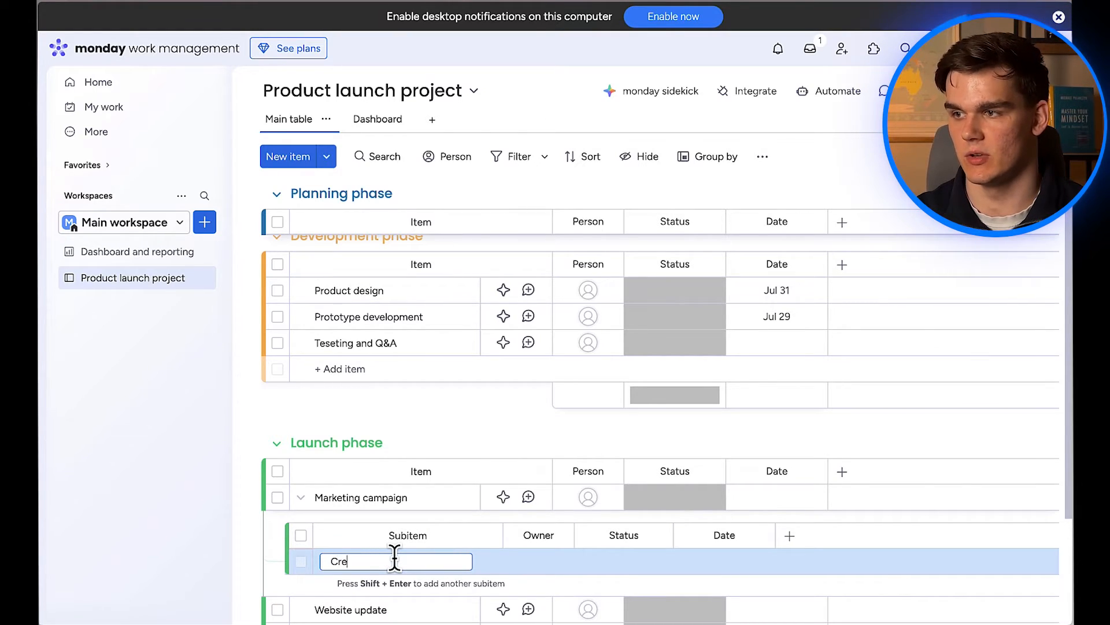
type("ate social media content")
key("shift+Return")
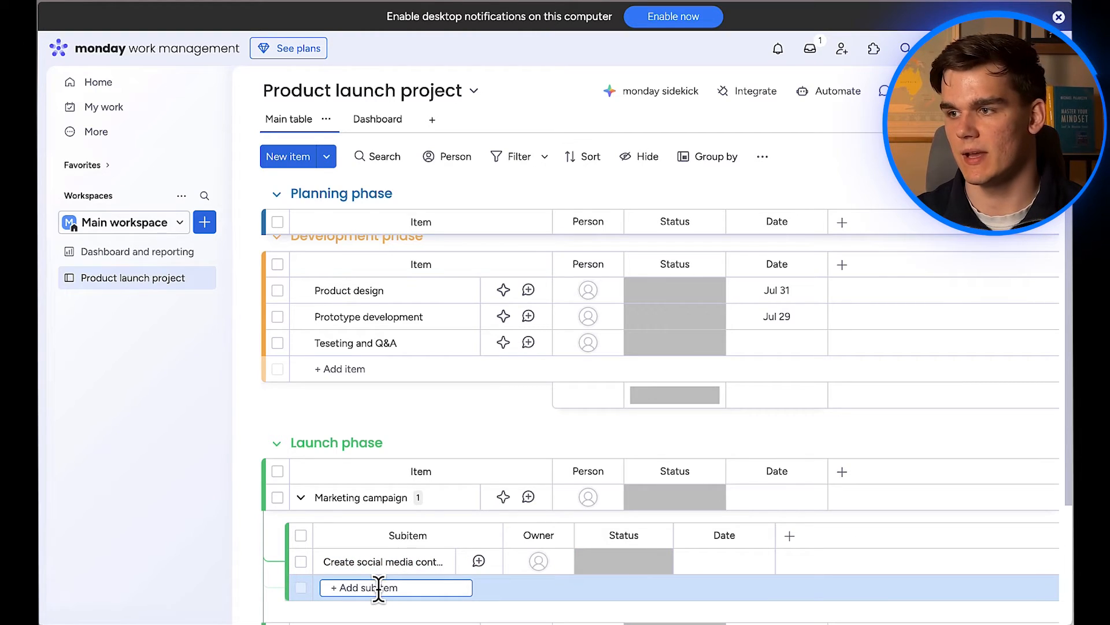
type("Design email campaign")
key("shift+Return")
type("Pr")
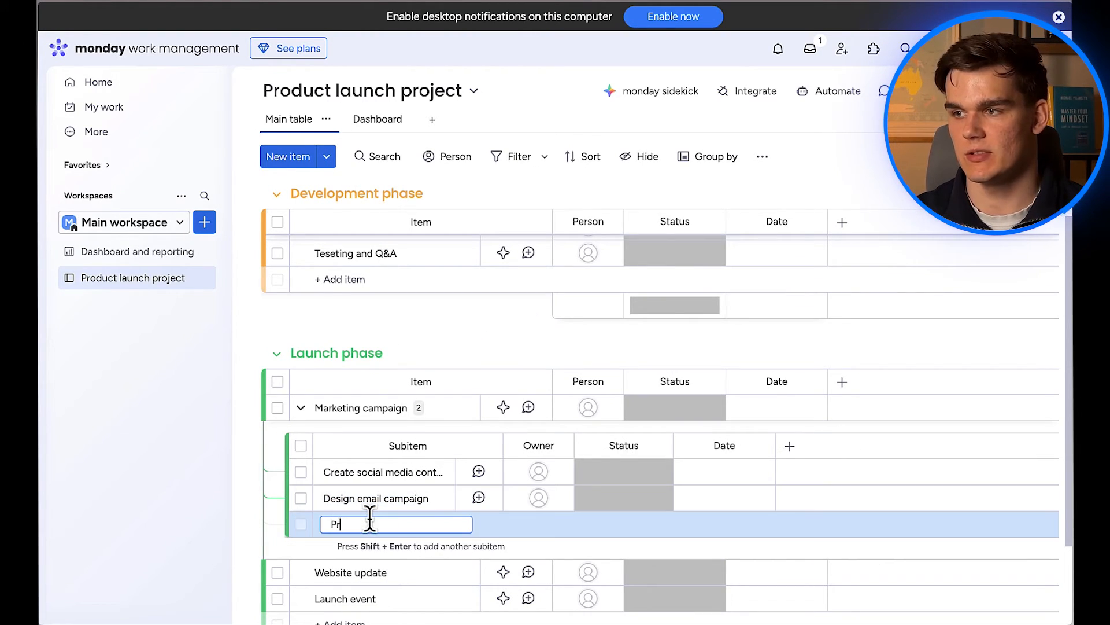
type("epare press release")
key("Return")
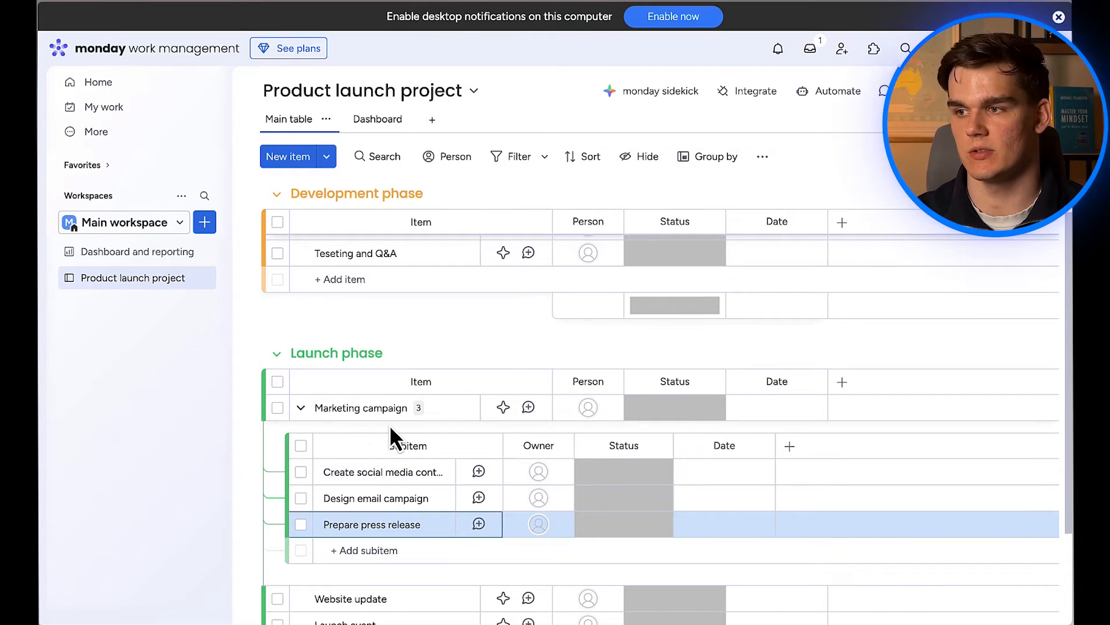
- Collapse the Marketing campaign item's subitems and expand them again
scroll(387, 423, "down", 2)
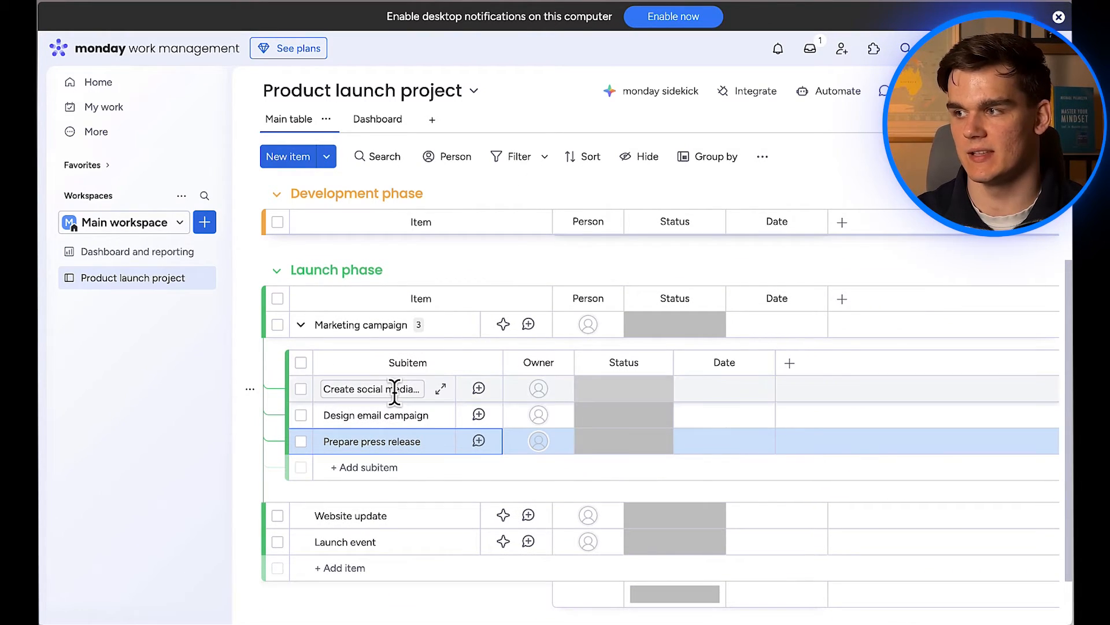
left_click(301, 324)
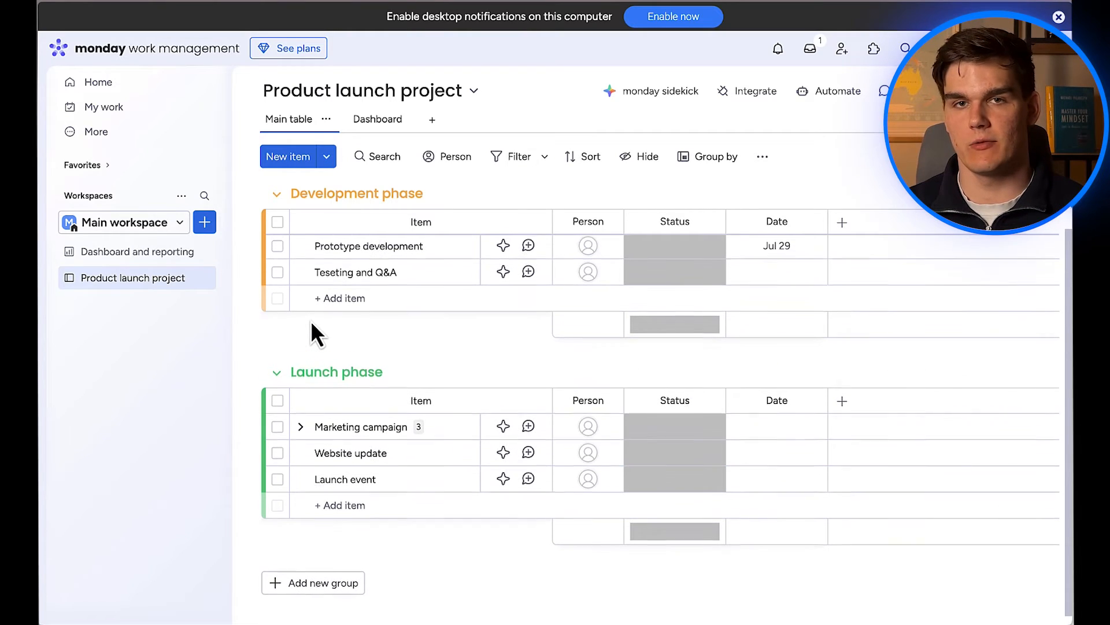
left_click(301, 428)
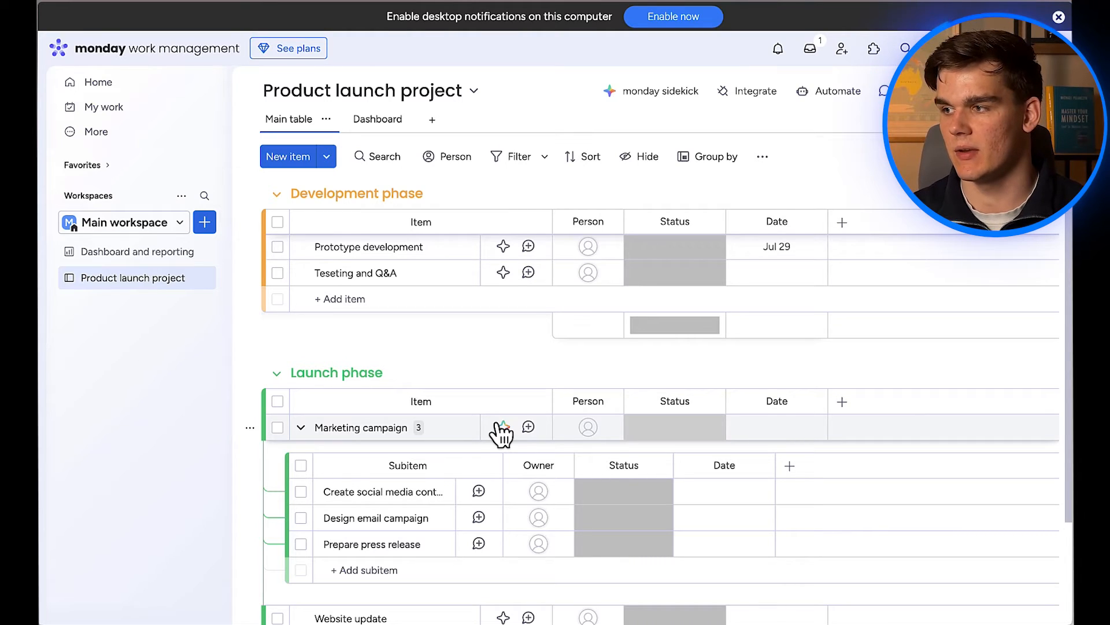
- View the person assignment options for the Market research item and close them without changing the assignee
scroll(501, 433, "up", 4)
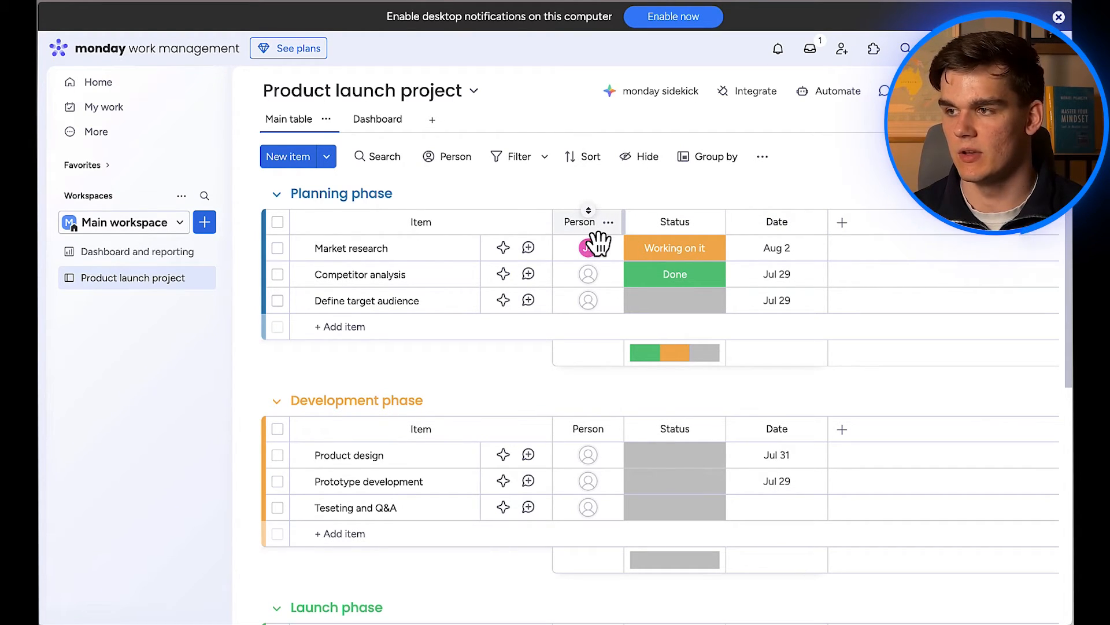
mouse_move(589, 250)
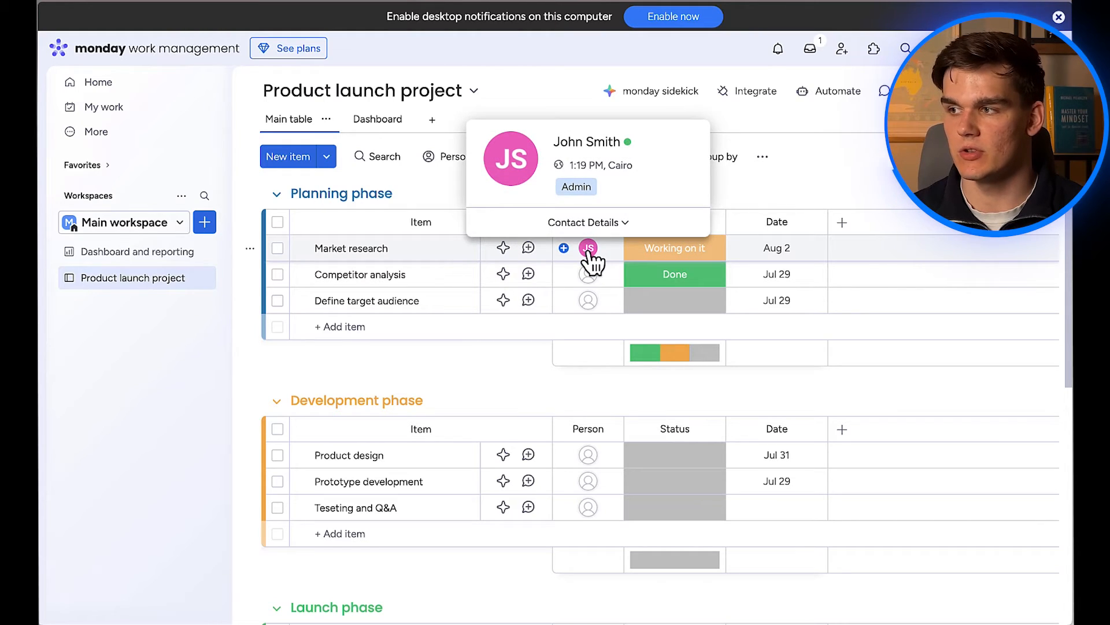
left_click(590, 253)
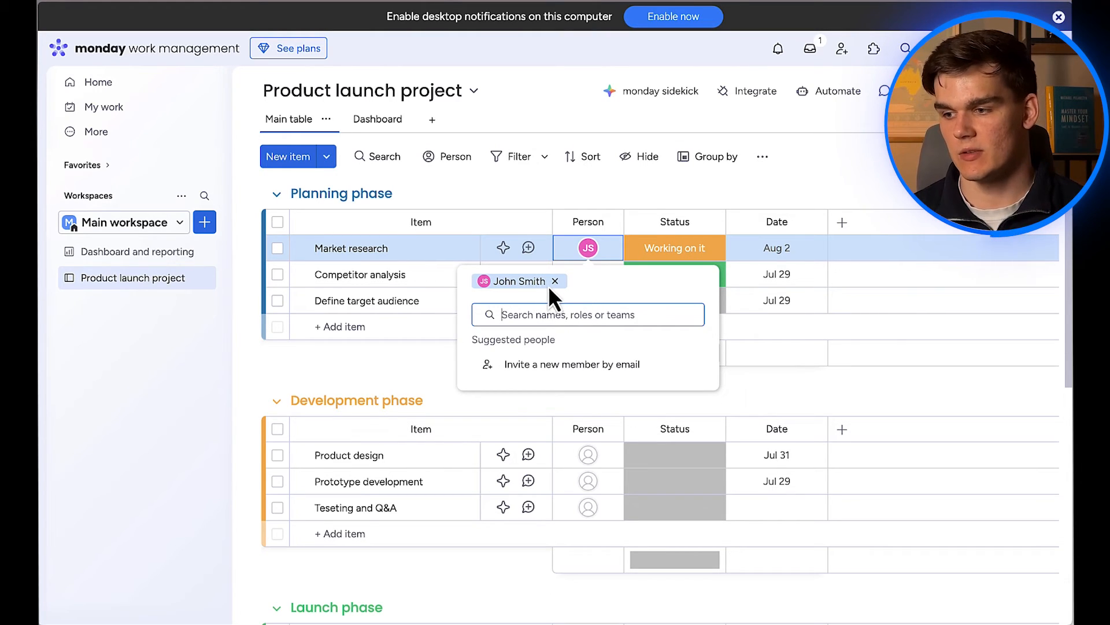
left_click(699, 203)
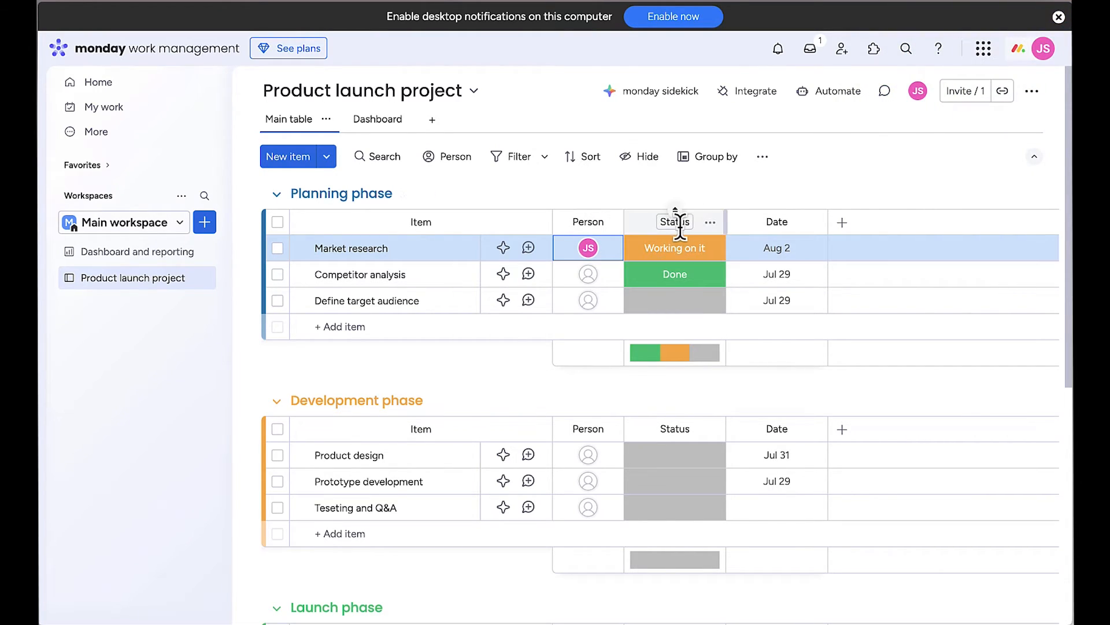
- Add a new "In review" label to the Status column's label options
left_click(680, 262)
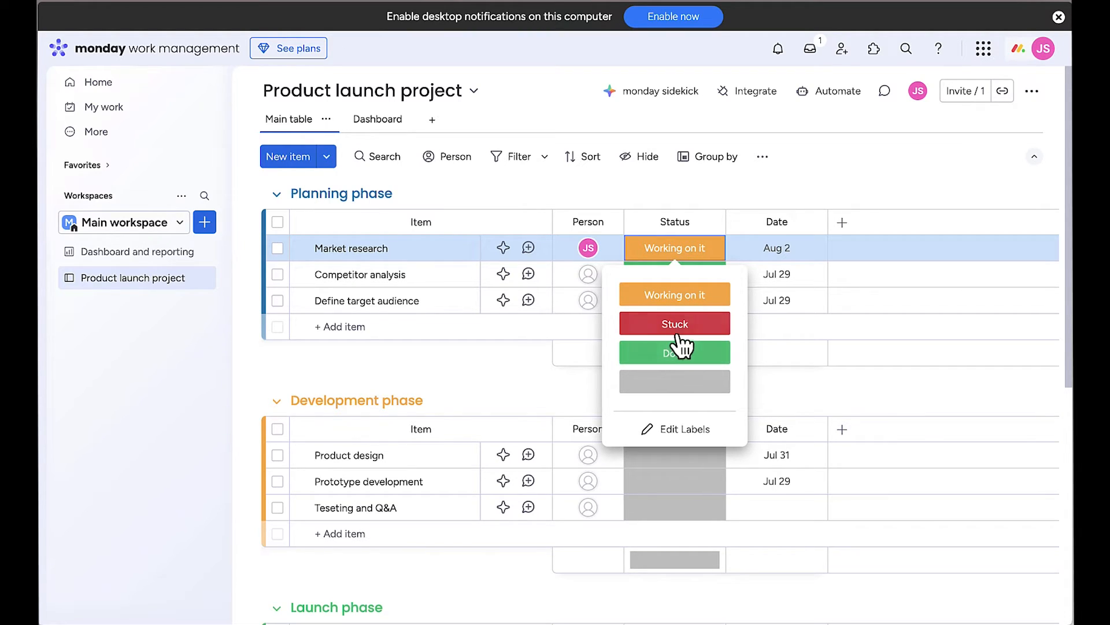
left_click(683, 428)
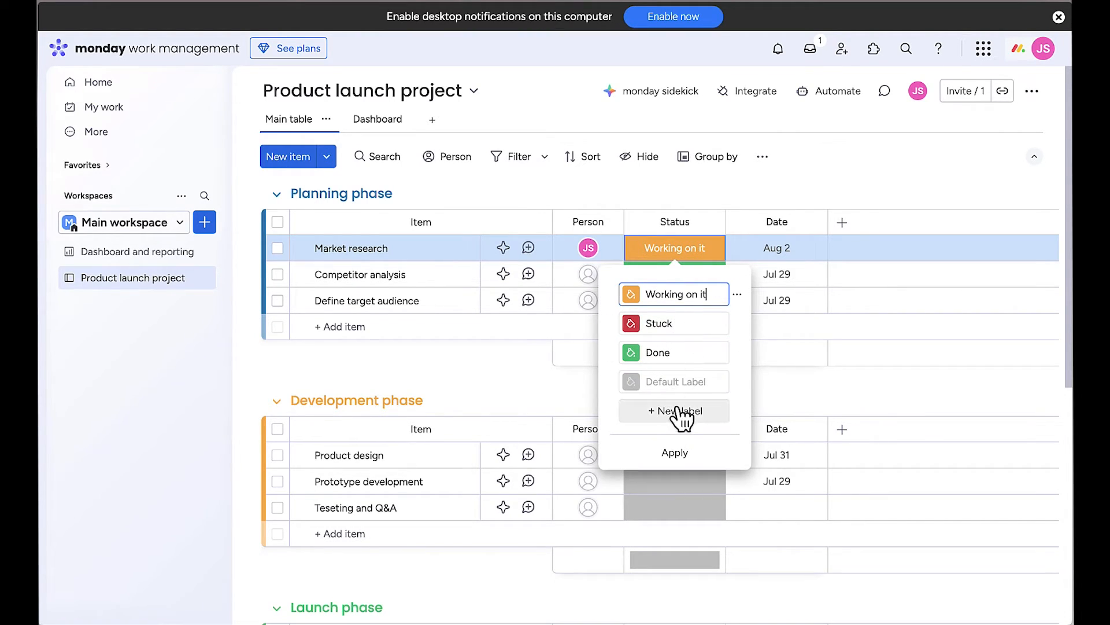
left_click(679, 412)
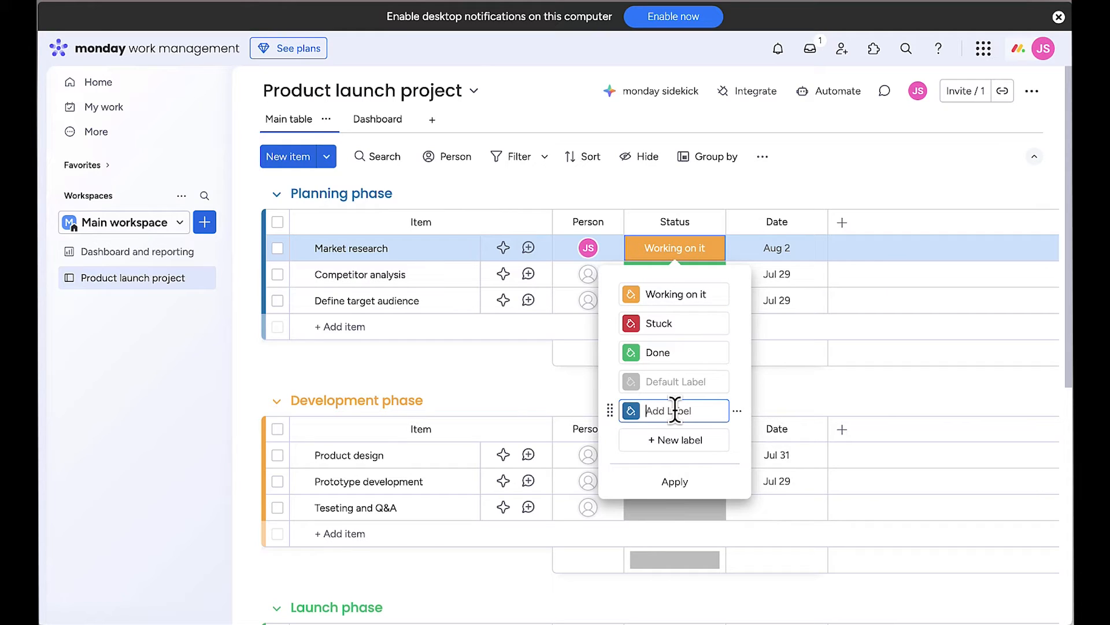
type("I")
type("n review")
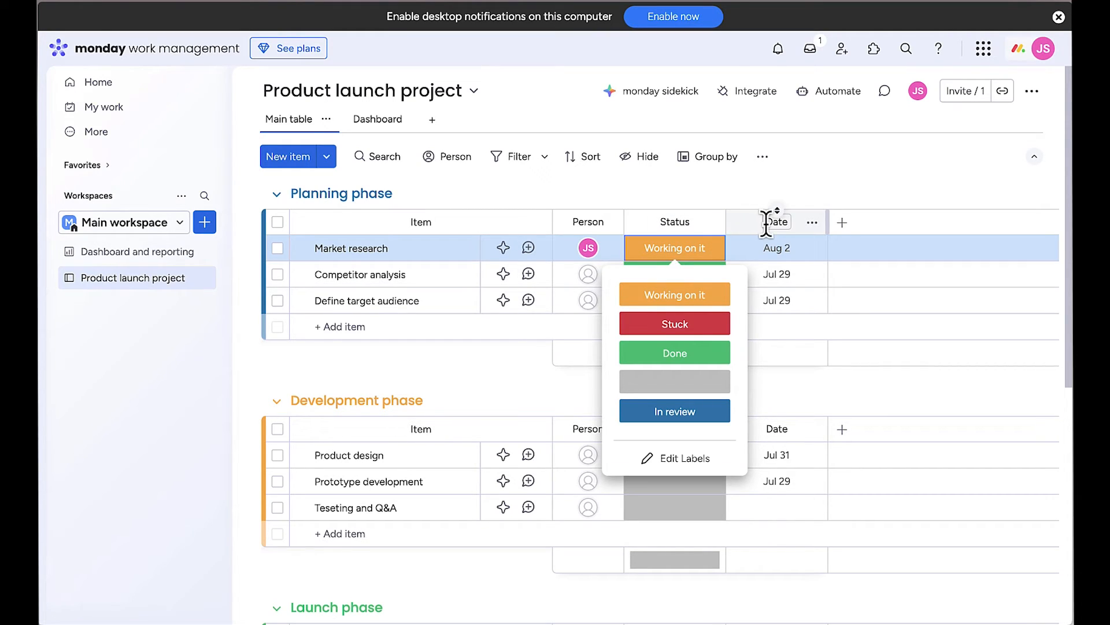
- Set the date of the Market research item to Aug 8
left_click(767, 224)
left_click(771, 248)
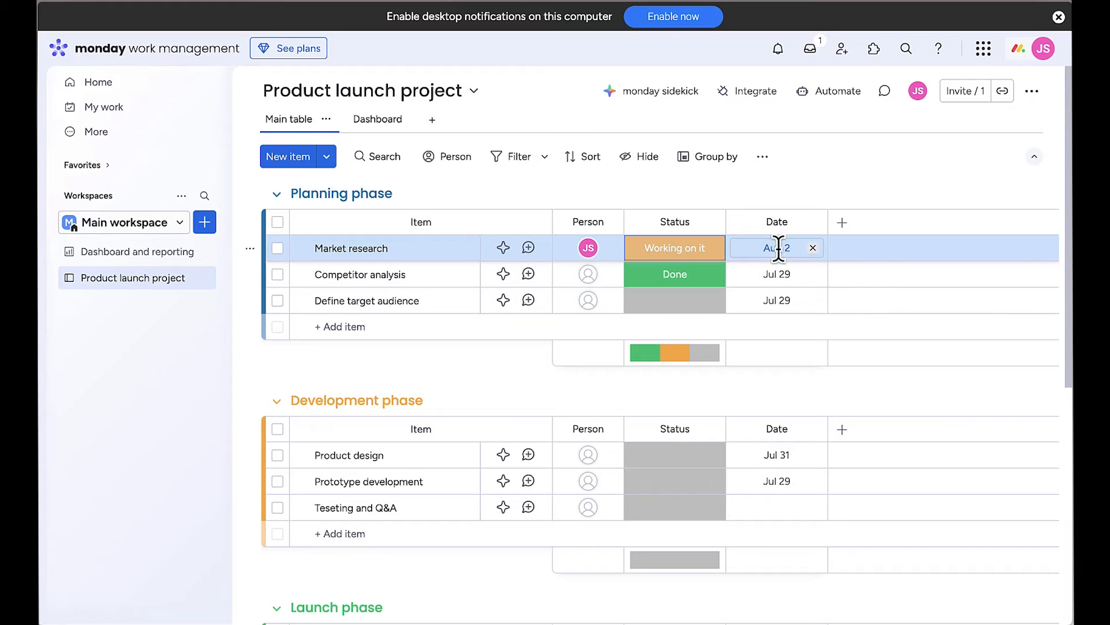
left_click(778, 248)
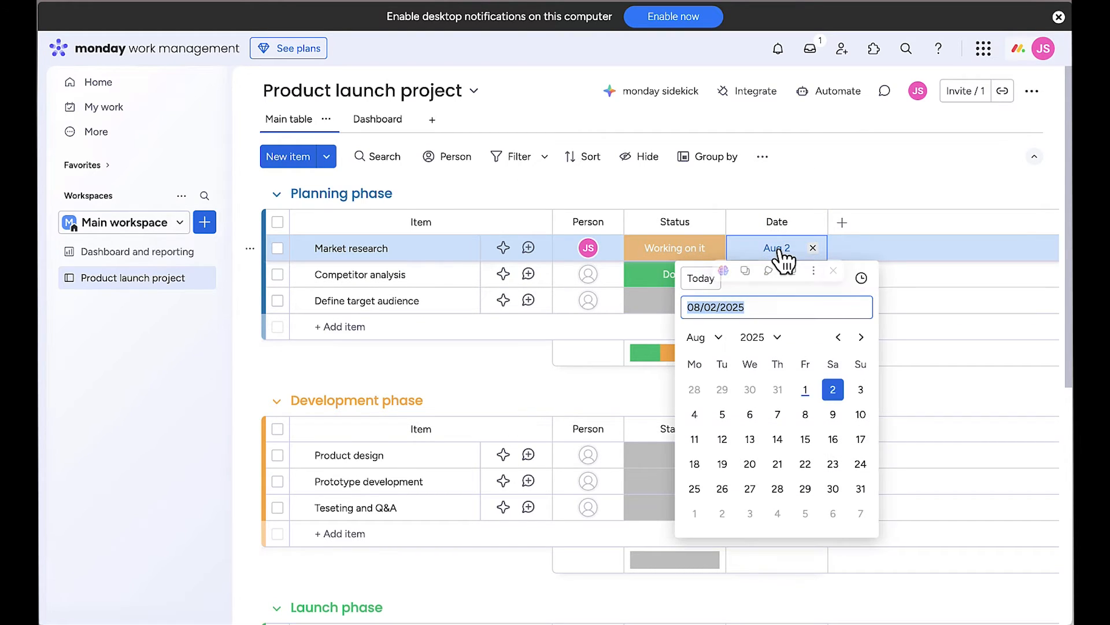
left_click(790, 249)
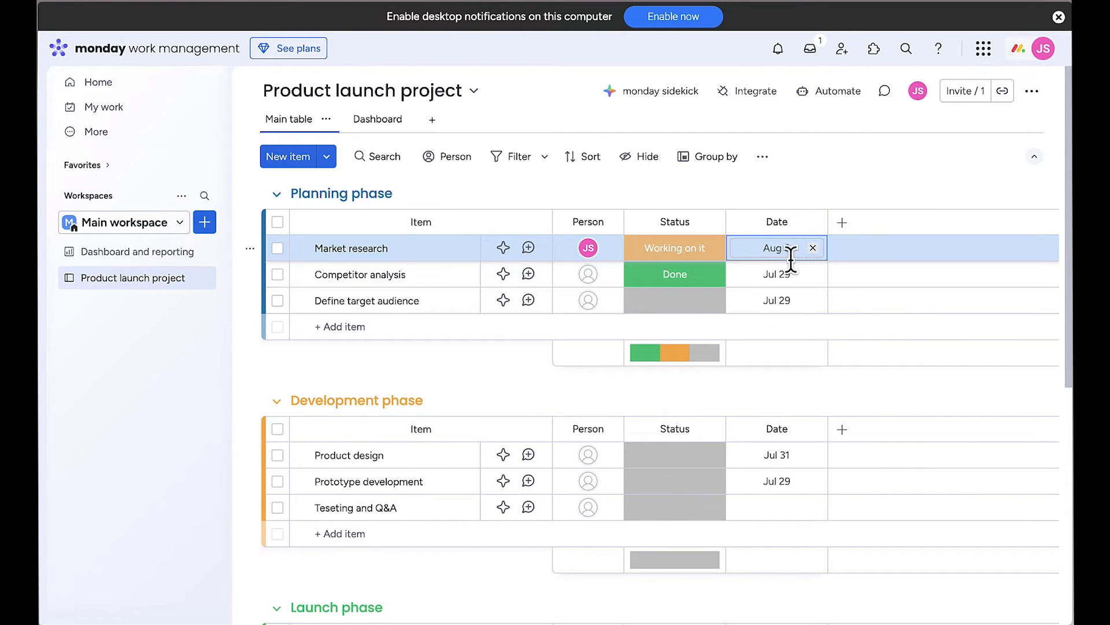
- Add a new Status column to the board and rename it "Priority"
left_click(842, 223)
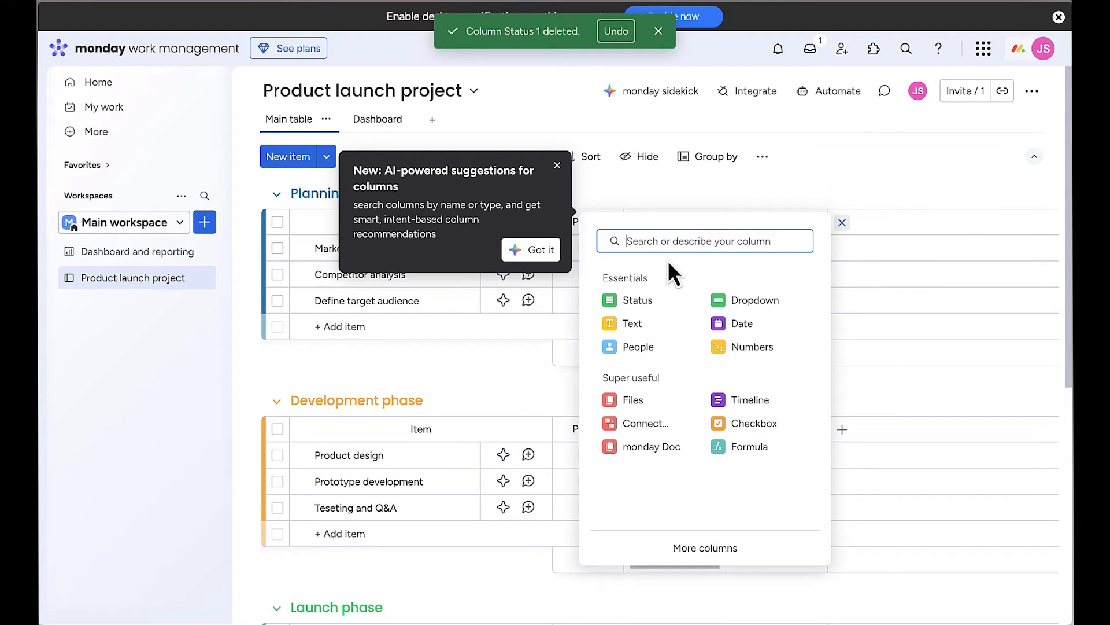
left_click(645, 300)
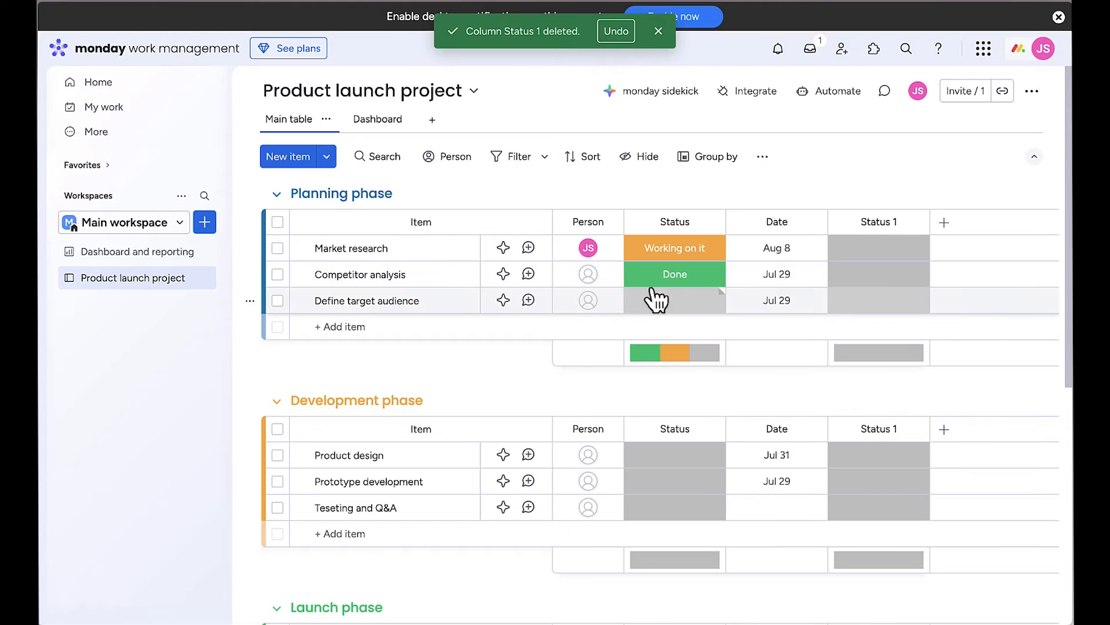
left_click(867, 223)
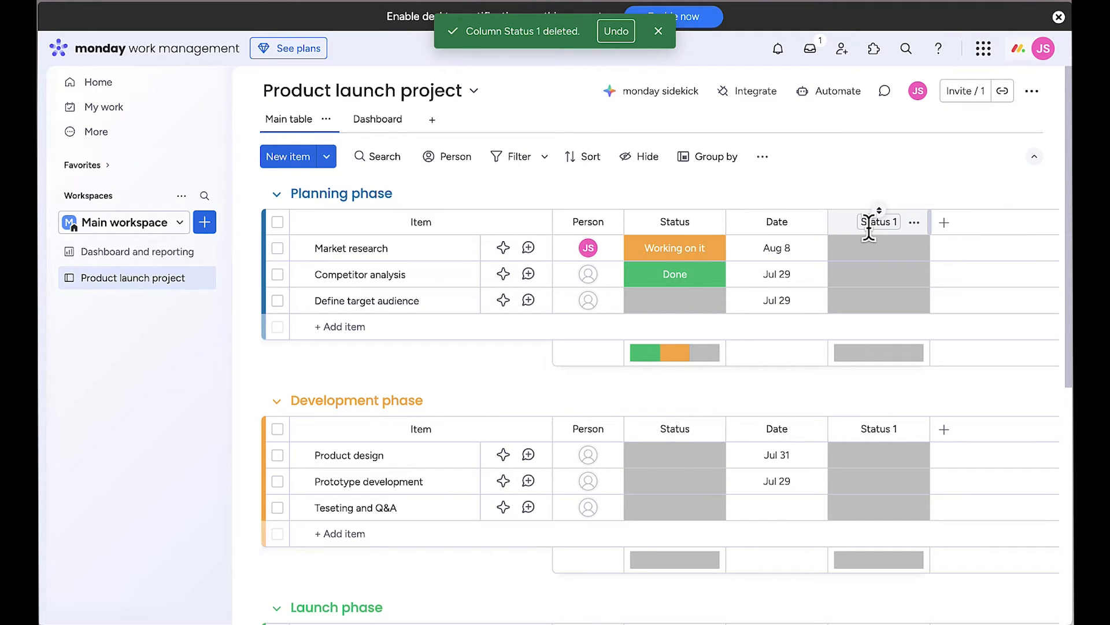
type("Priority")
key("Return")
- Rename the Priority column's labels to "Low" (green), "Medium" (orange) and "High" (red) and apply them
left_click(880, 260)
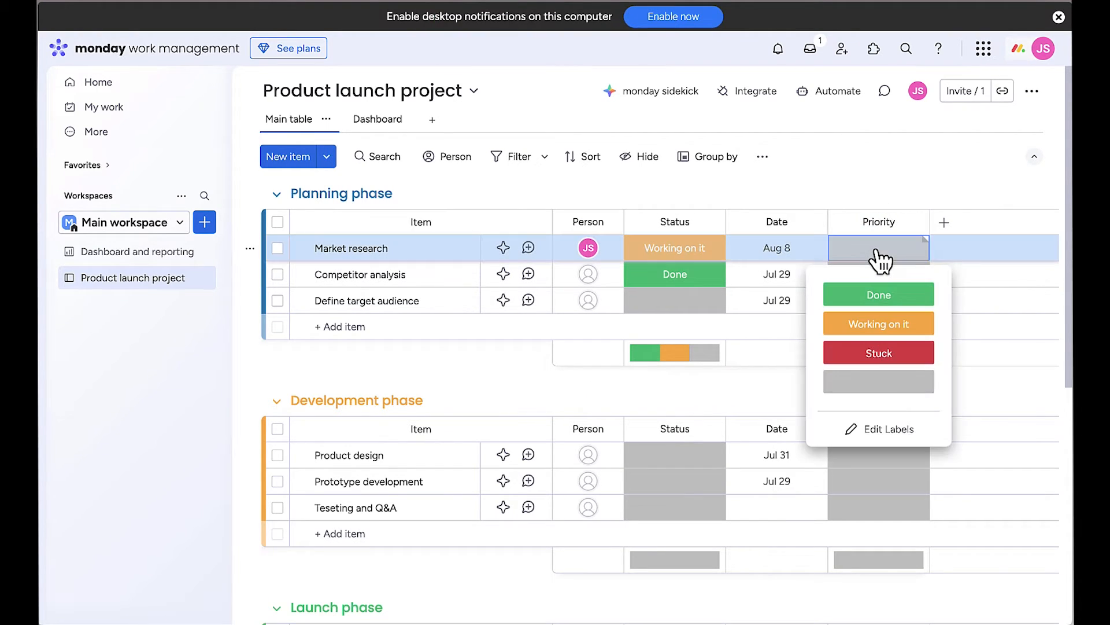
left_click(871, 436)
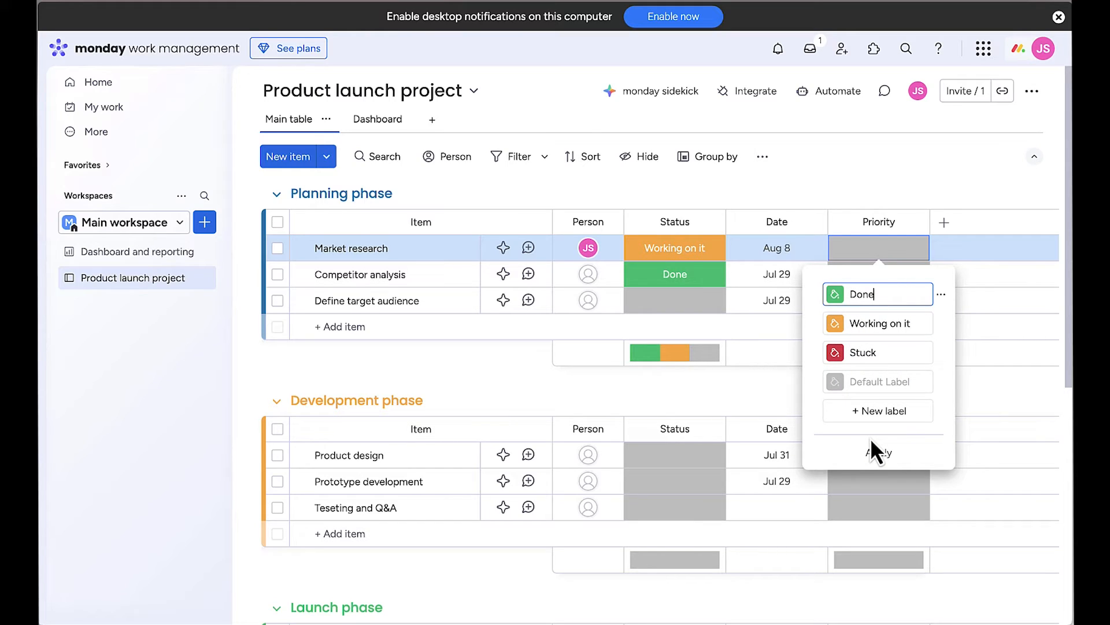
left_click(875, 353)
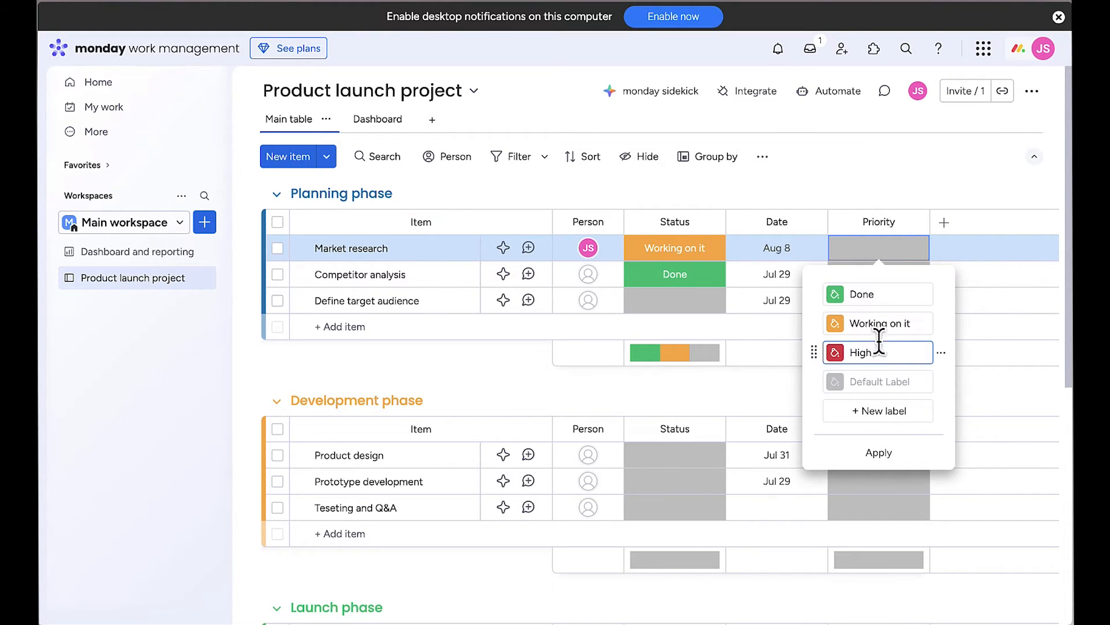
left_click(882, 325)
type("Medium")
left_click(898, 298)
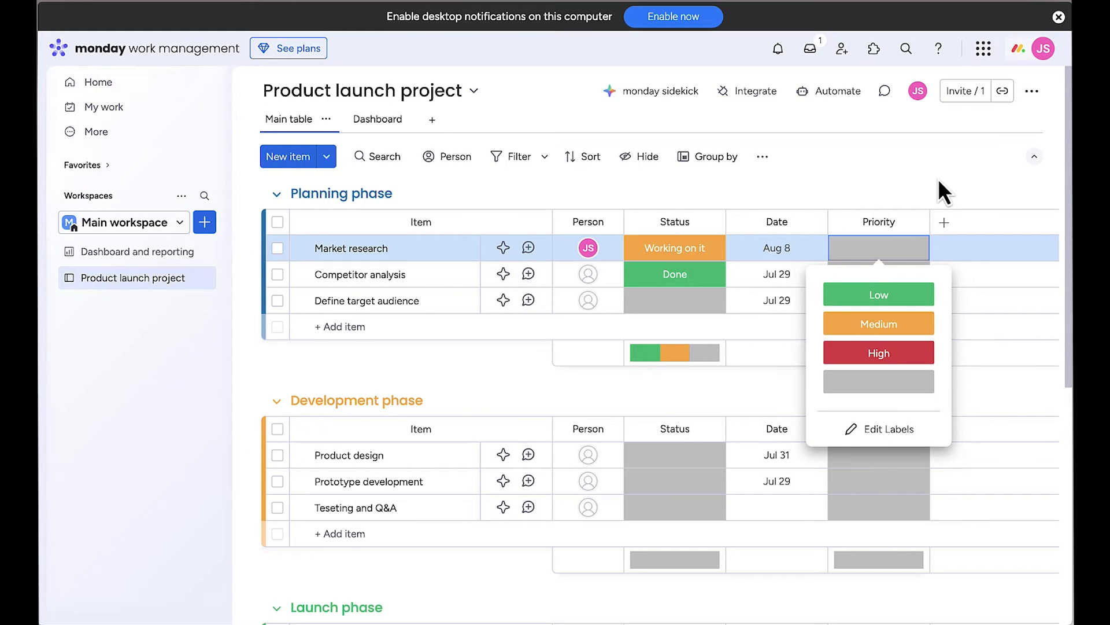
- Add a Numbers column named "Budget" and a Files column to the board
left_click(943, 227)
left_click(863, 350)
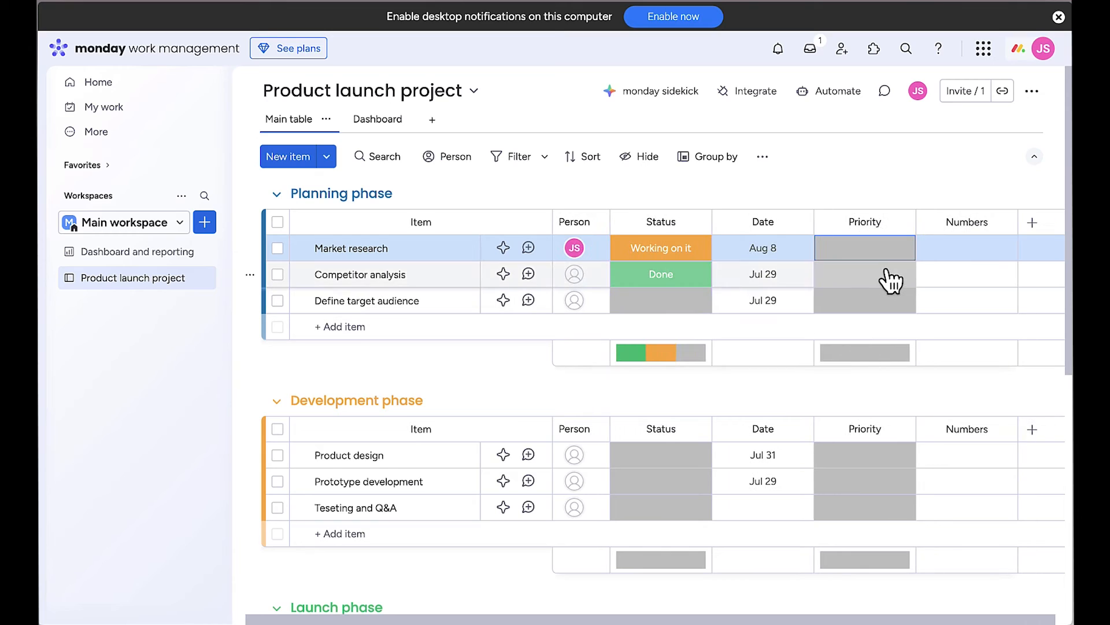
left_click(961, 222)
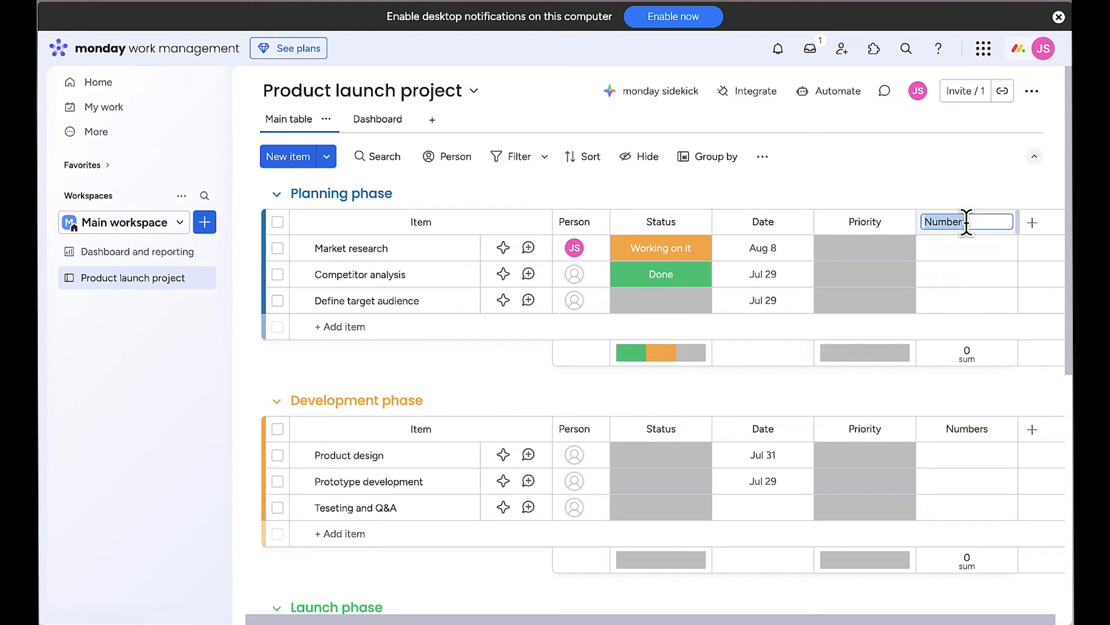
type("Budget")
key("Return")
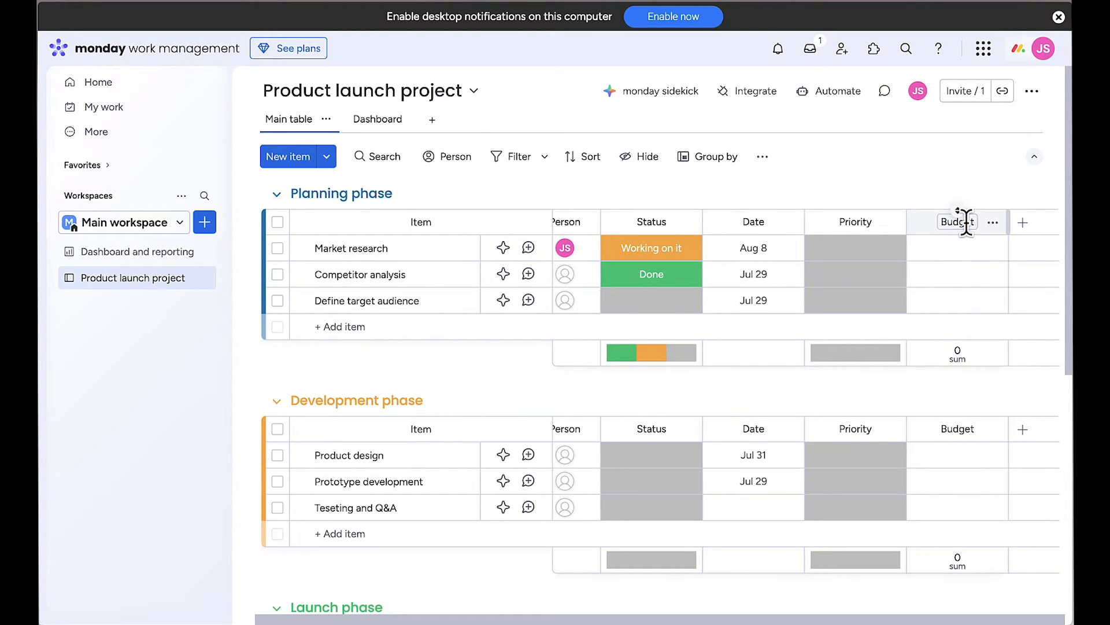
left_click(1023, 223)
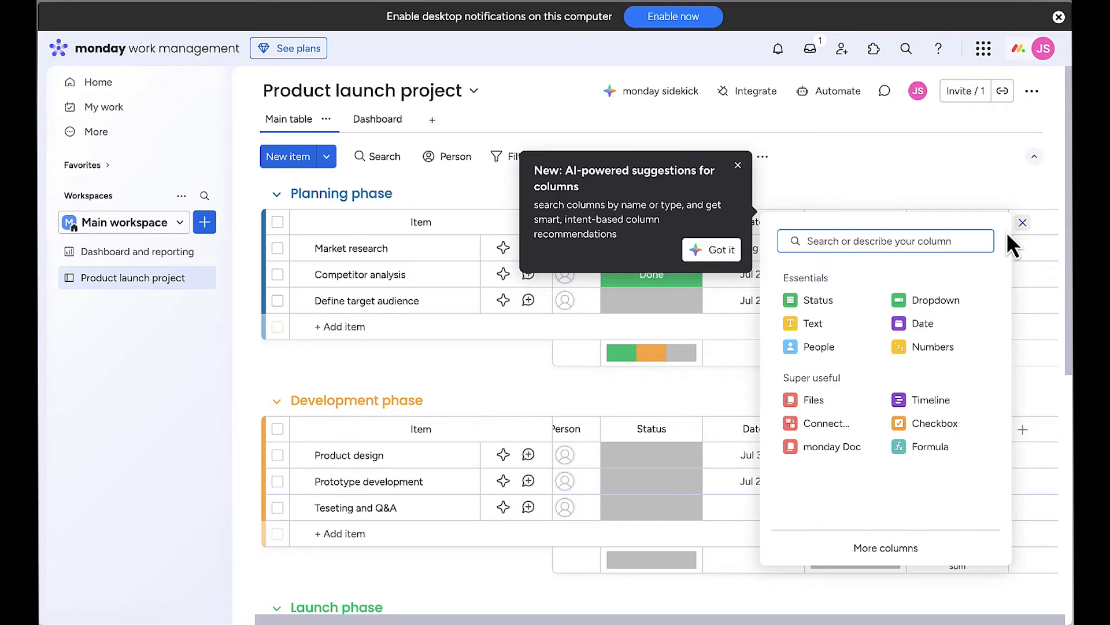
left_click(812, 399)
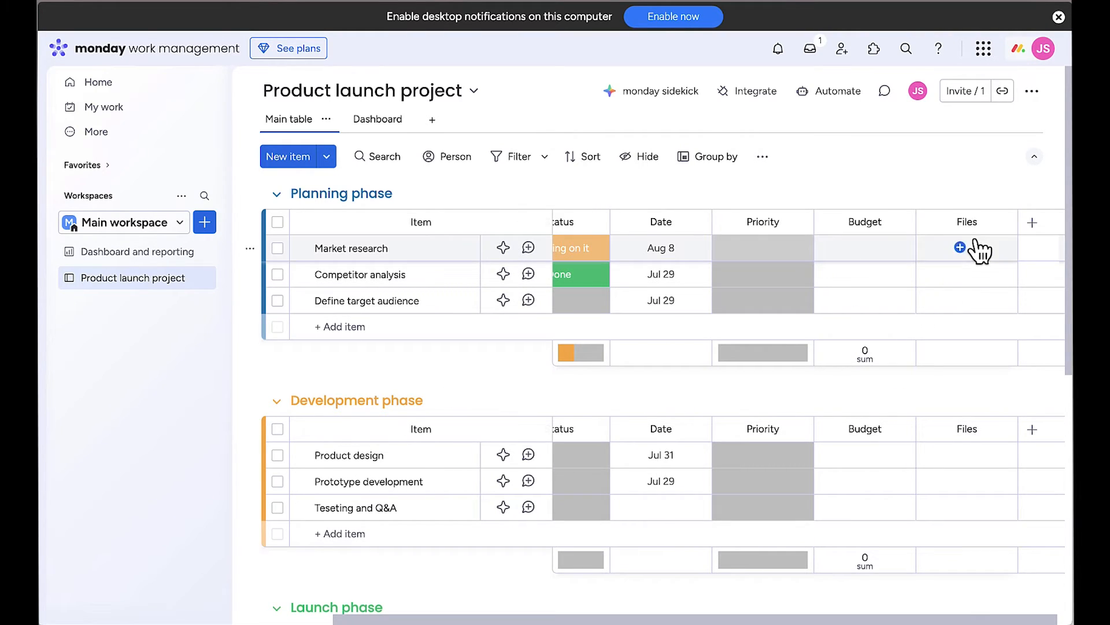
- View the Priority label options for the Market research item and close them without choosing one
scroll(771, 292, "left", 3)
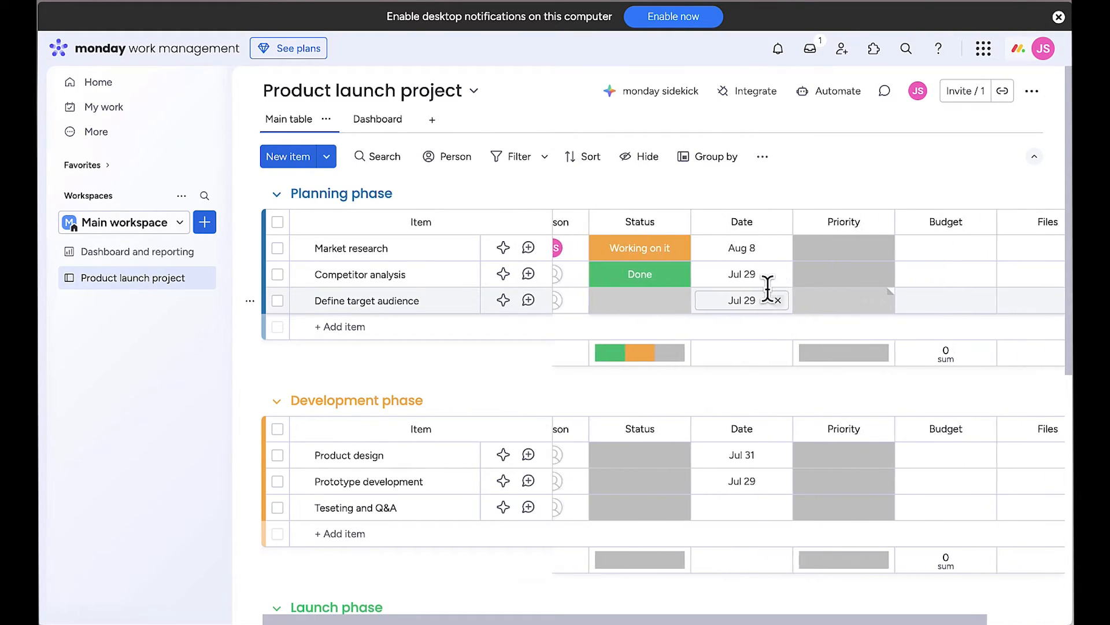
scroll(767, 288, "left", 1)
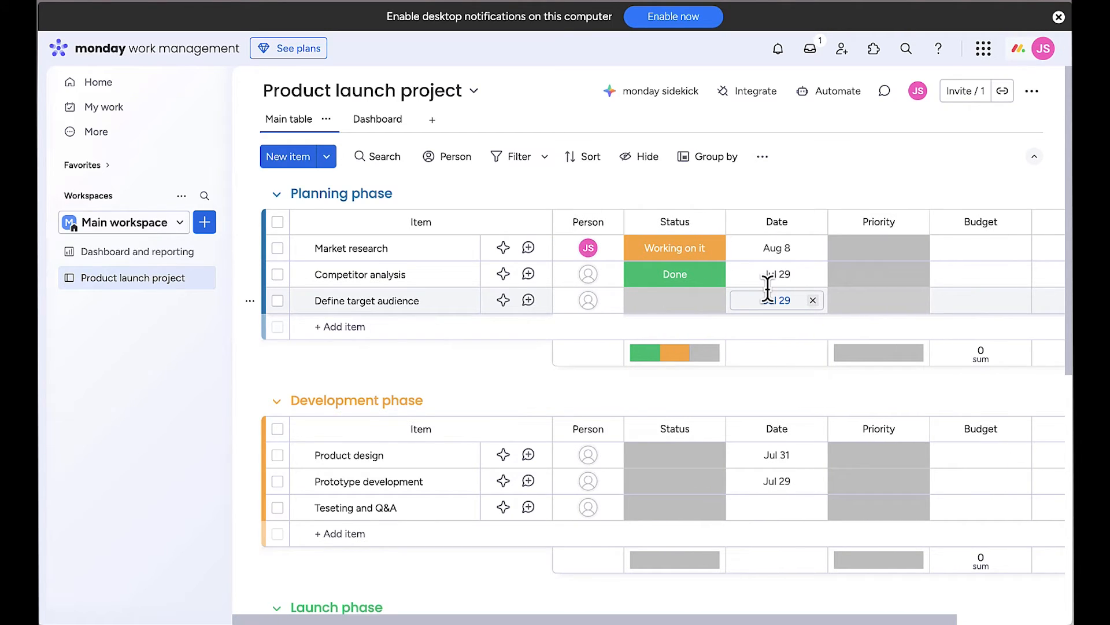
left_click(860, 255)
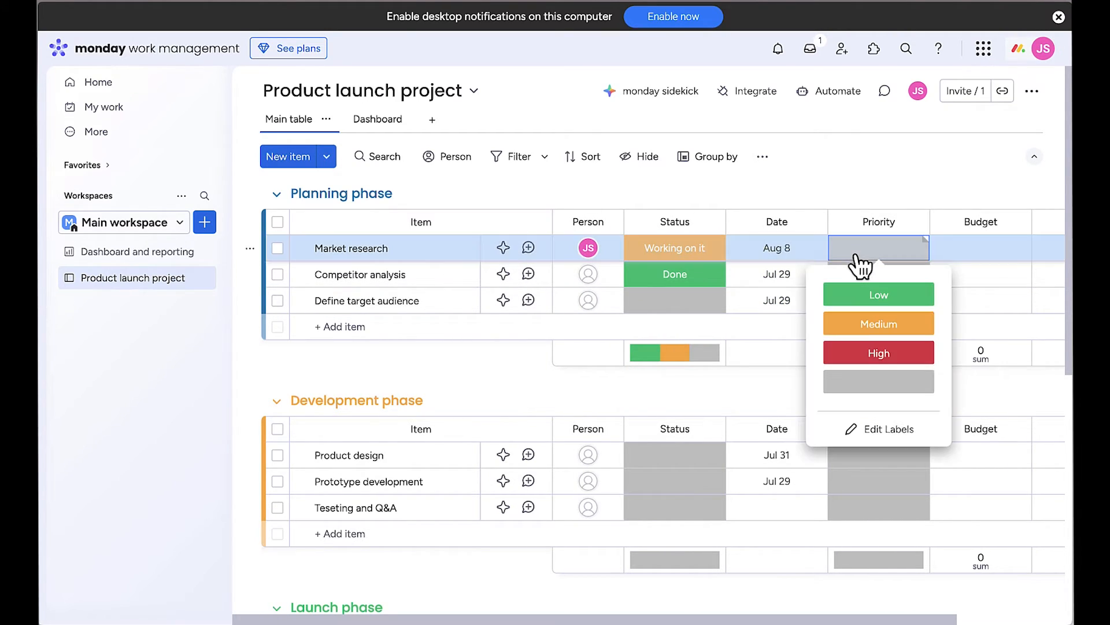
left_click(826, 201)
- Add a Text column after the Files column
scroll(872, 300, "right", 5)
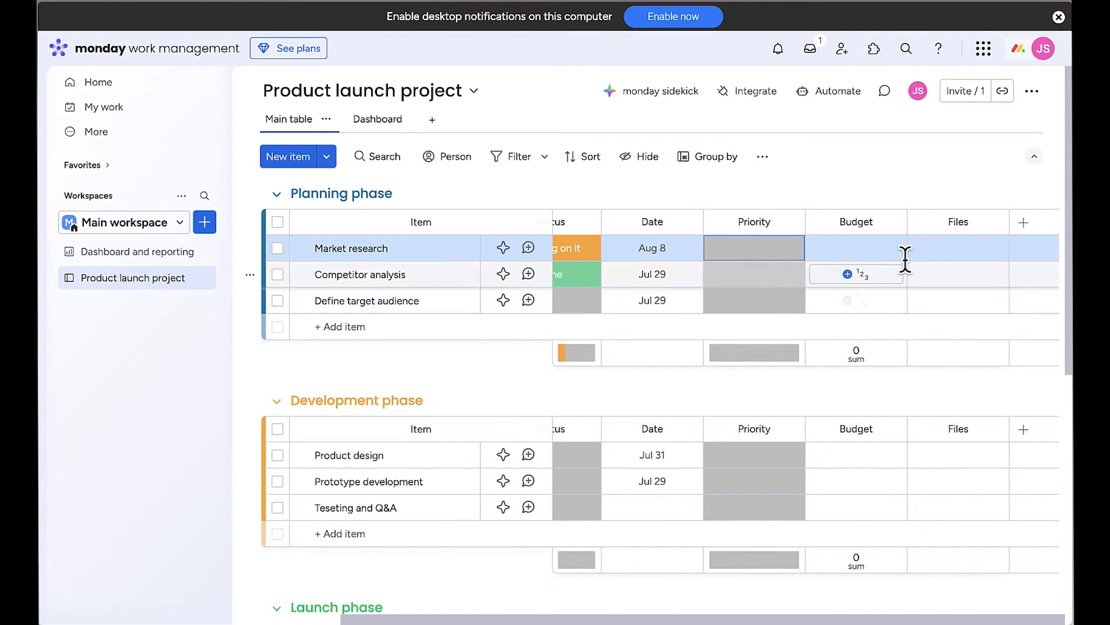
left_click(1023, 222)
left_click(810, 324)
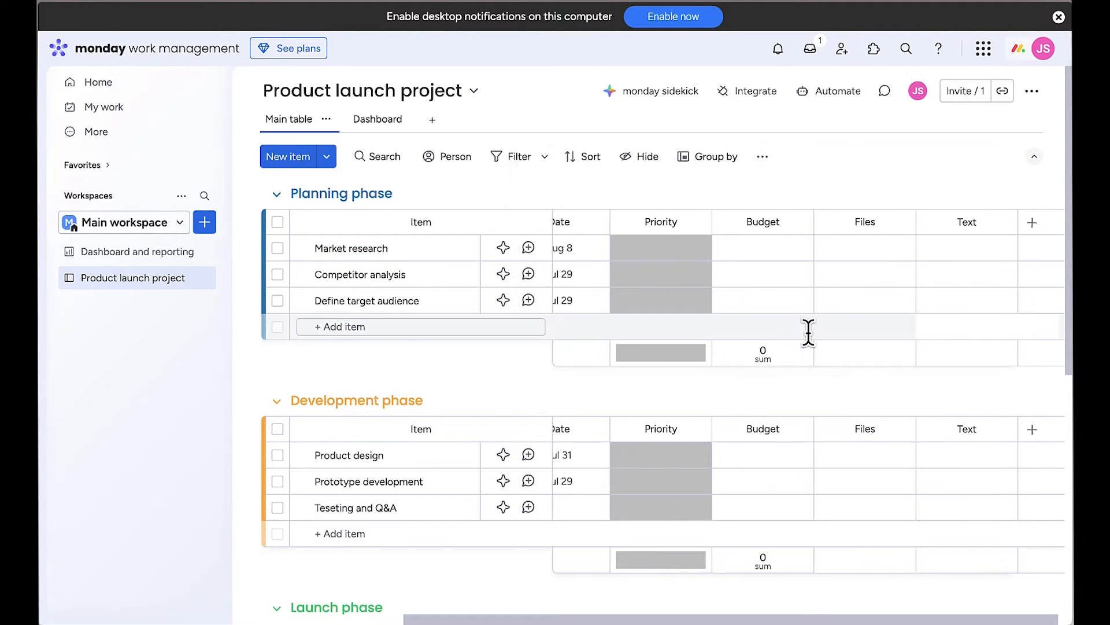
- View the available column types and close the list without adding another column
left_click(1031, 224)
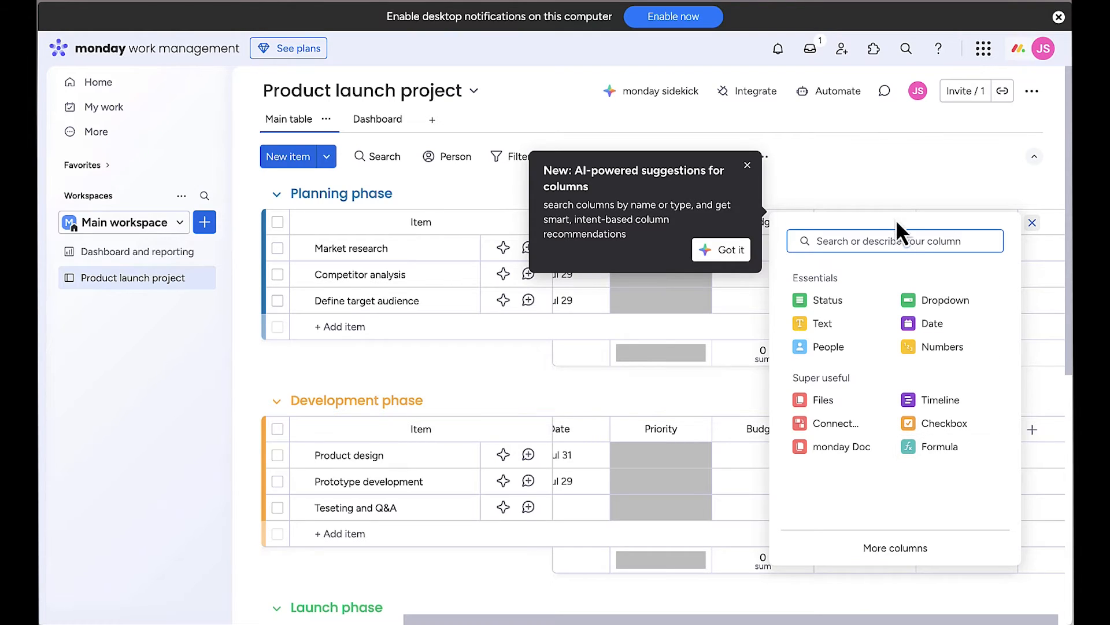
left_click(896, 196)
scroll(850, 200, "left", 4)
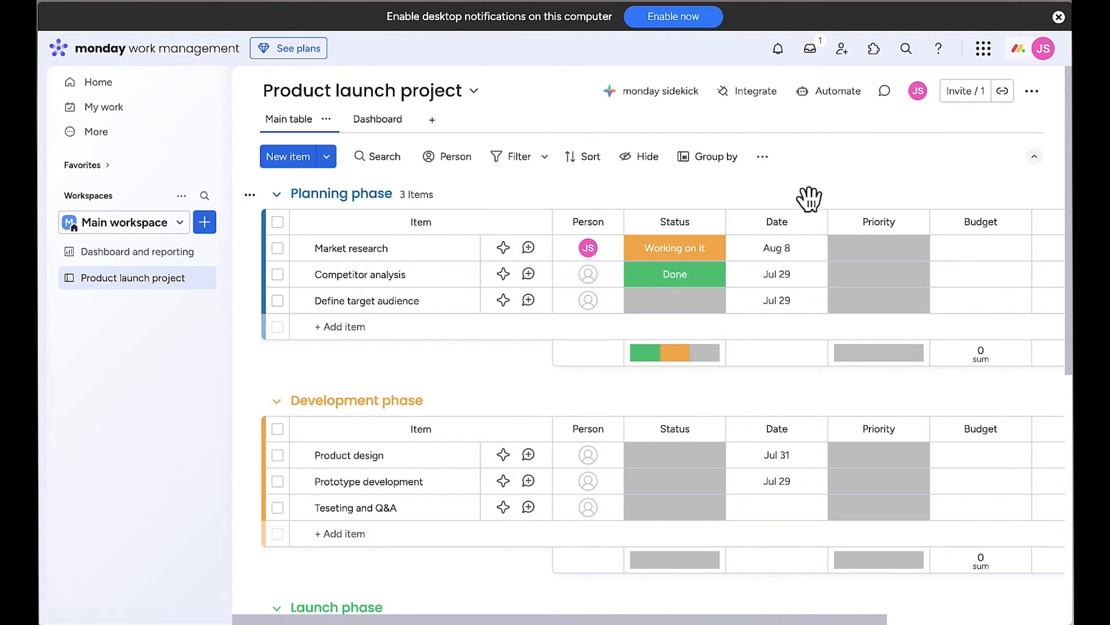
- Invite two people to the account as Members by their e-mail addresses and skip assigning welcome items
left_click(842, 47)
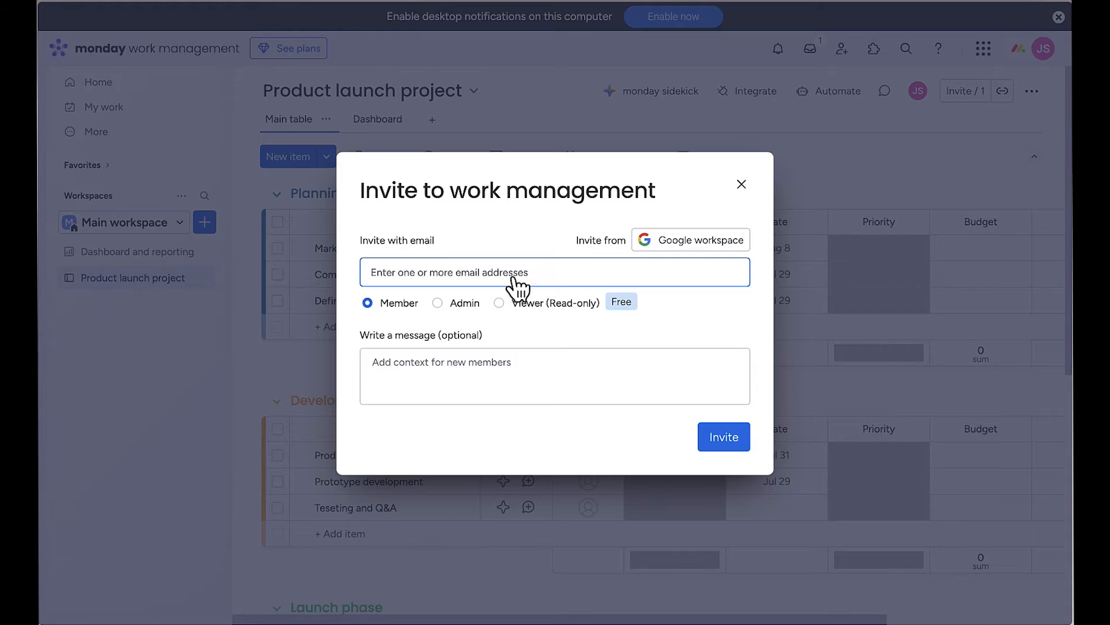
key("ctrl+v")
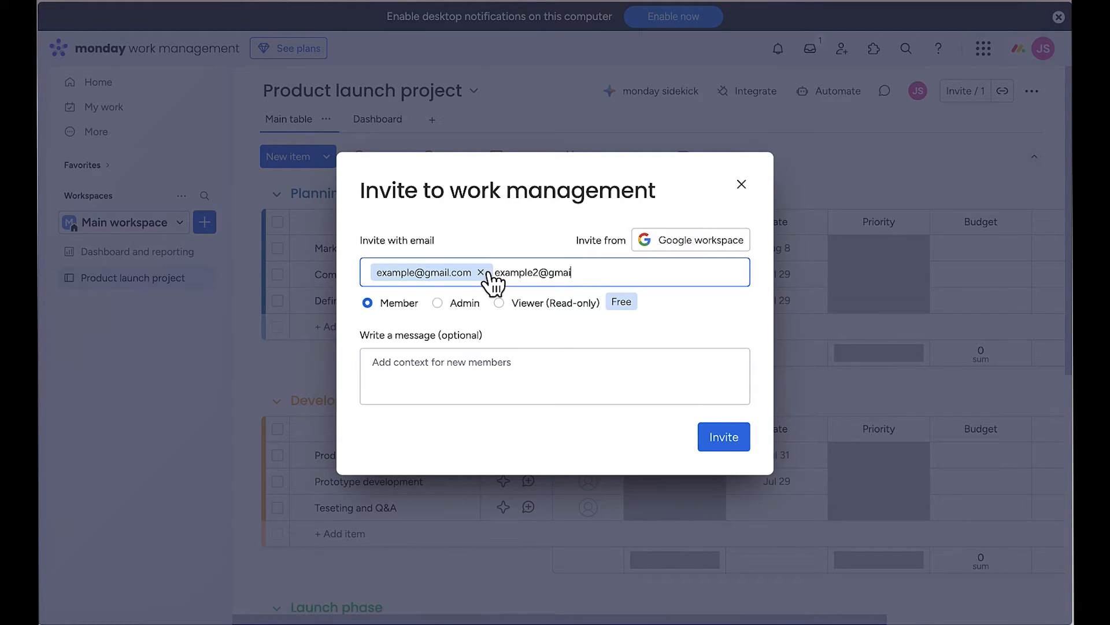
key("Return")
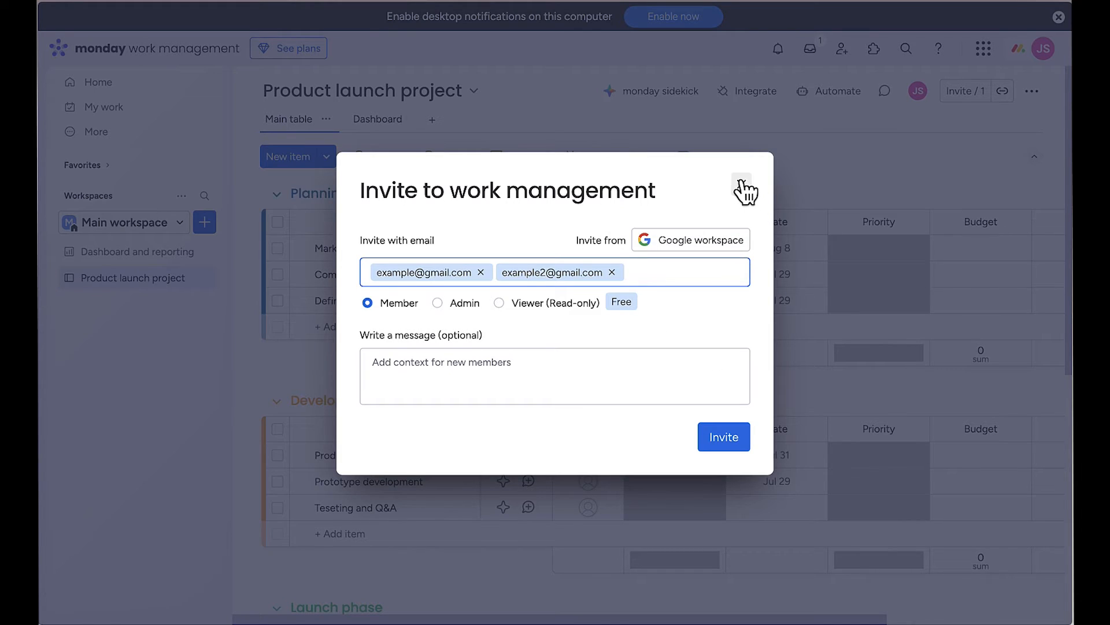
left_click(730, 446)
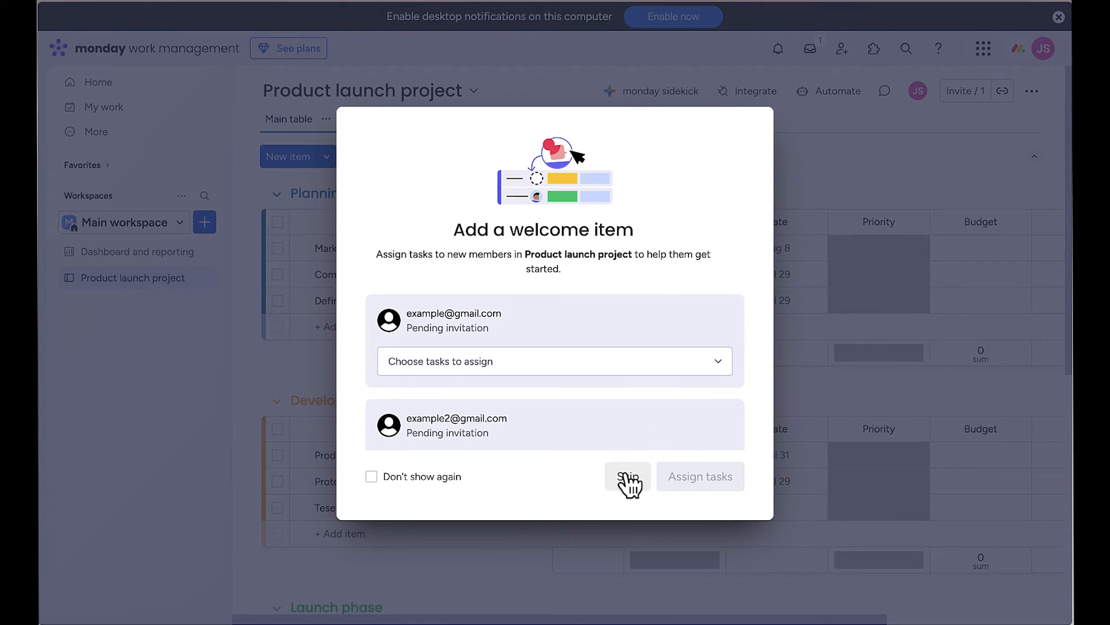
left_click(629, 480)
left_click(627, 484)
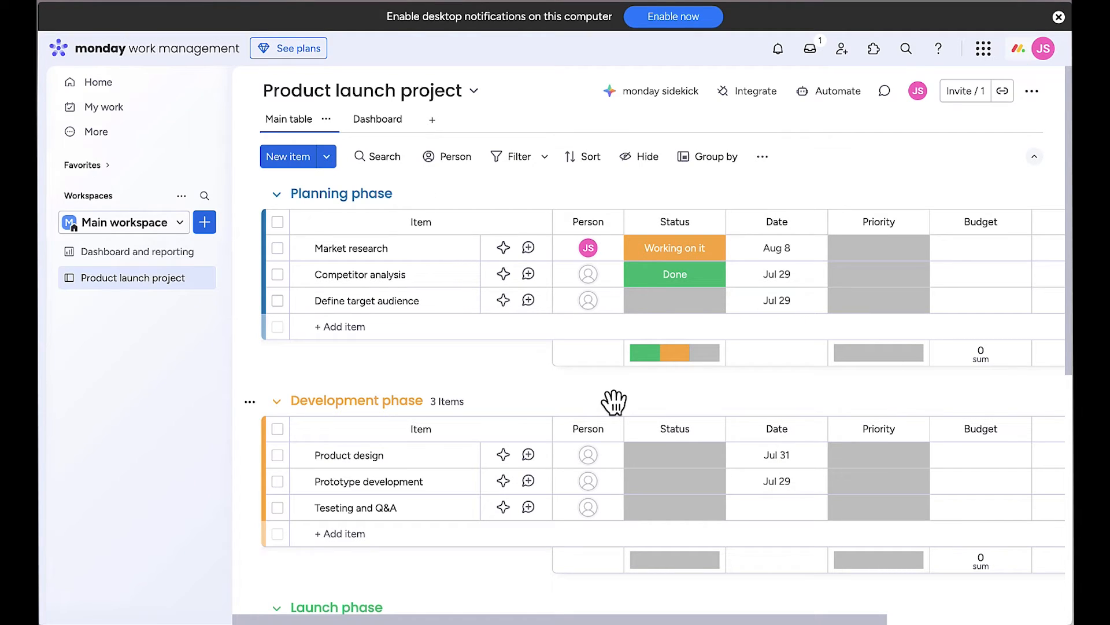
- Search for a team member by first name in the Competitor analysis item's person assignment
scroll(610, 399, "down", 1)
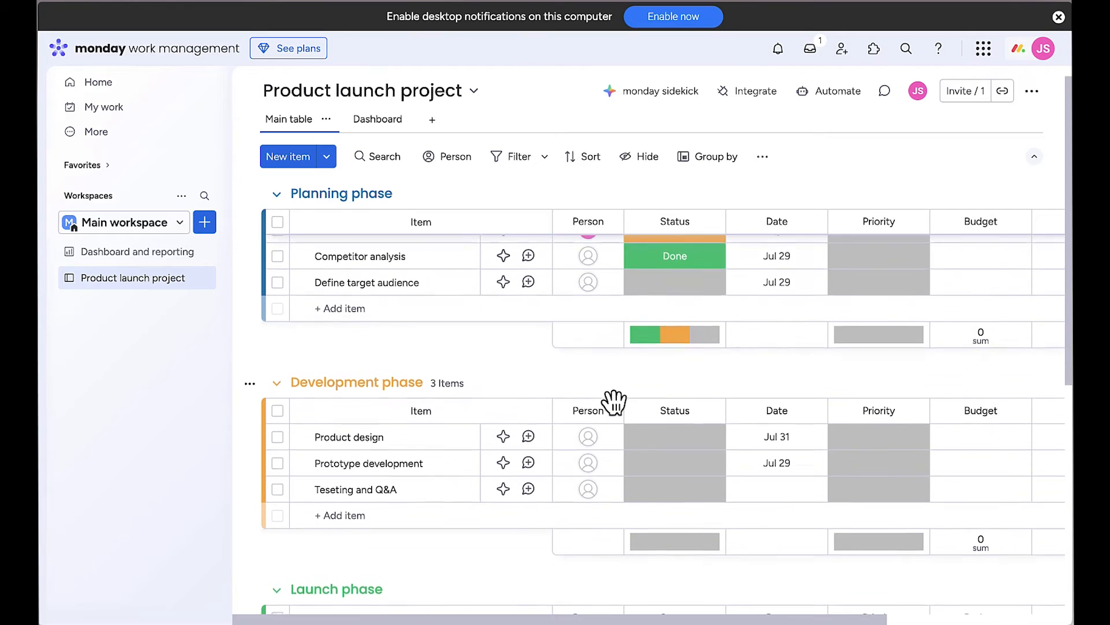
left_click(596, 258)
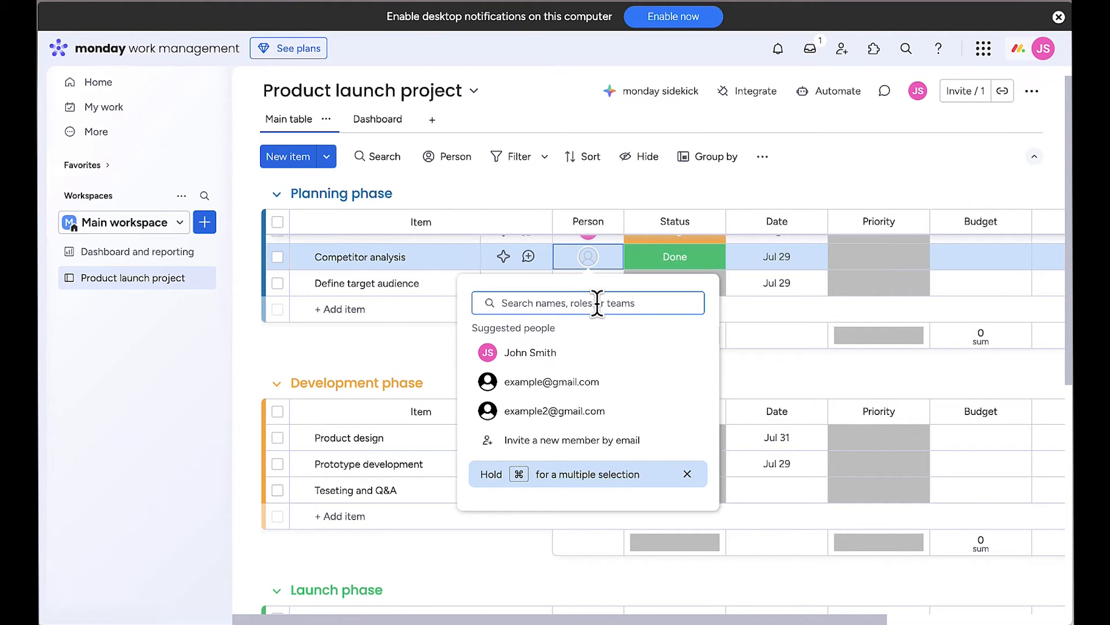
type("Sarah")
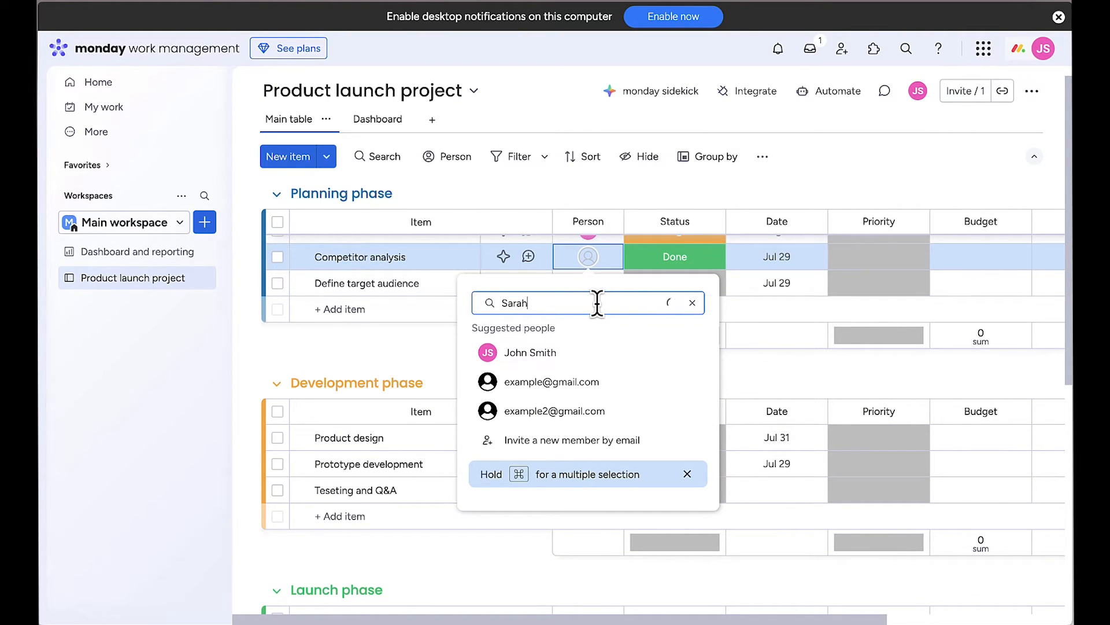
scroll(550, 471, "up", 1)
- Search for a team member by first name for the Product design item and close the search unassigned
left_click(595, 461)
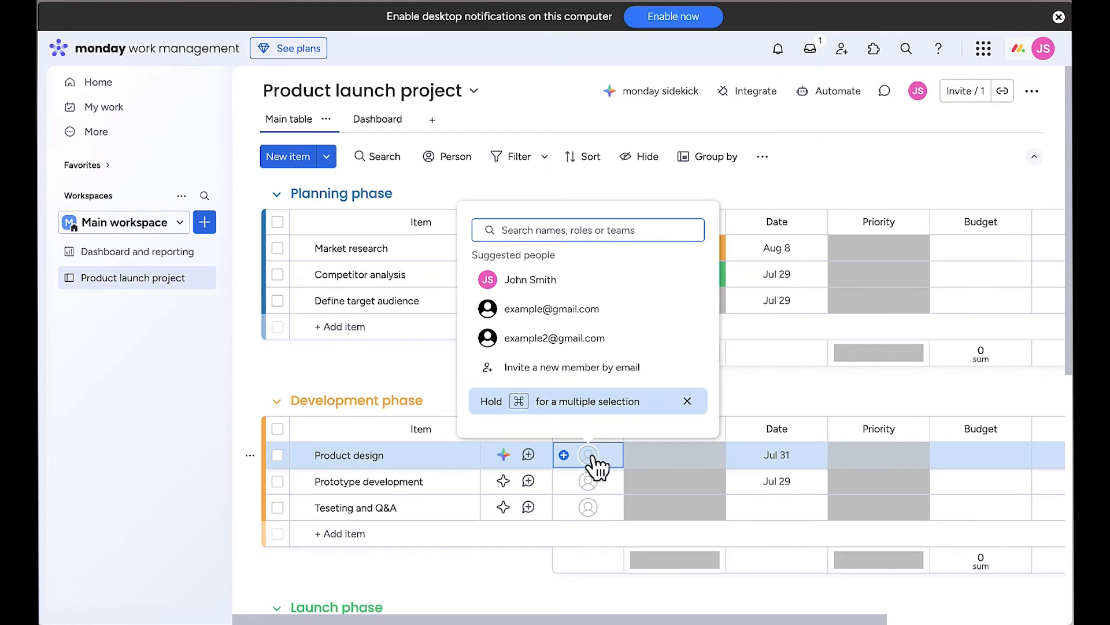
type("Mike")
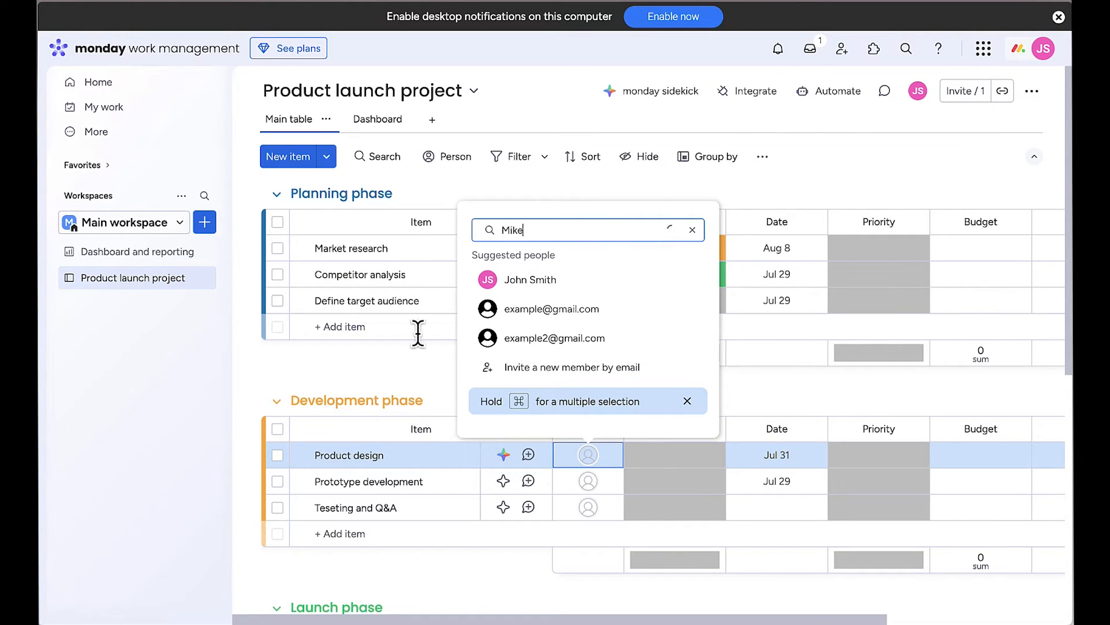
left_click(406, 366)
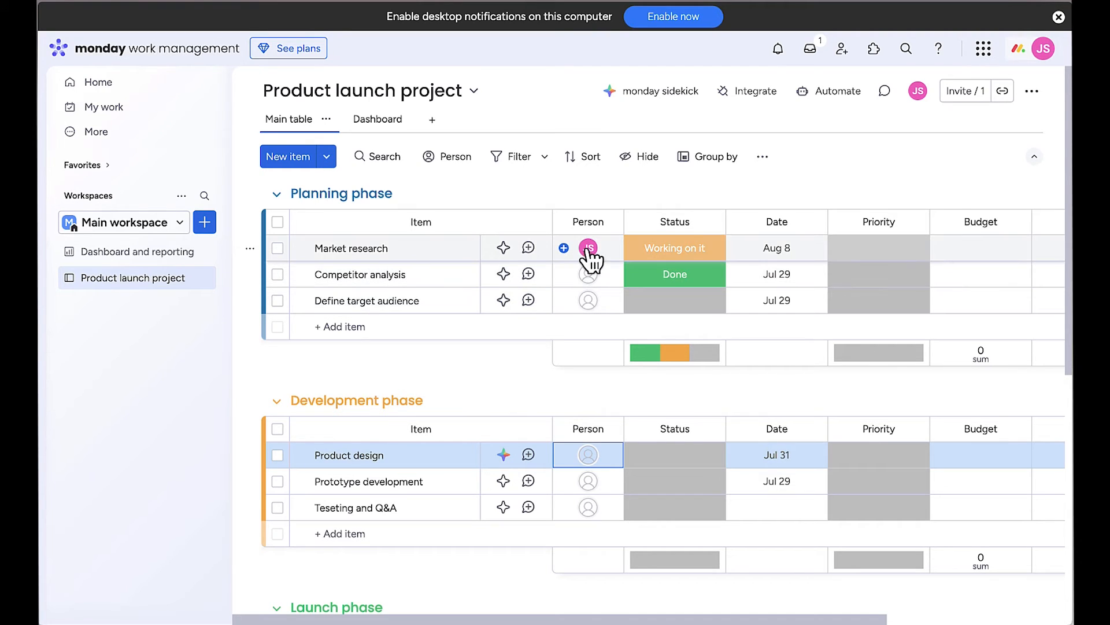
- Assign both newly invited members to the Product design item in the Development phase
mouse_move(589, 259)
left_click(592, 461)
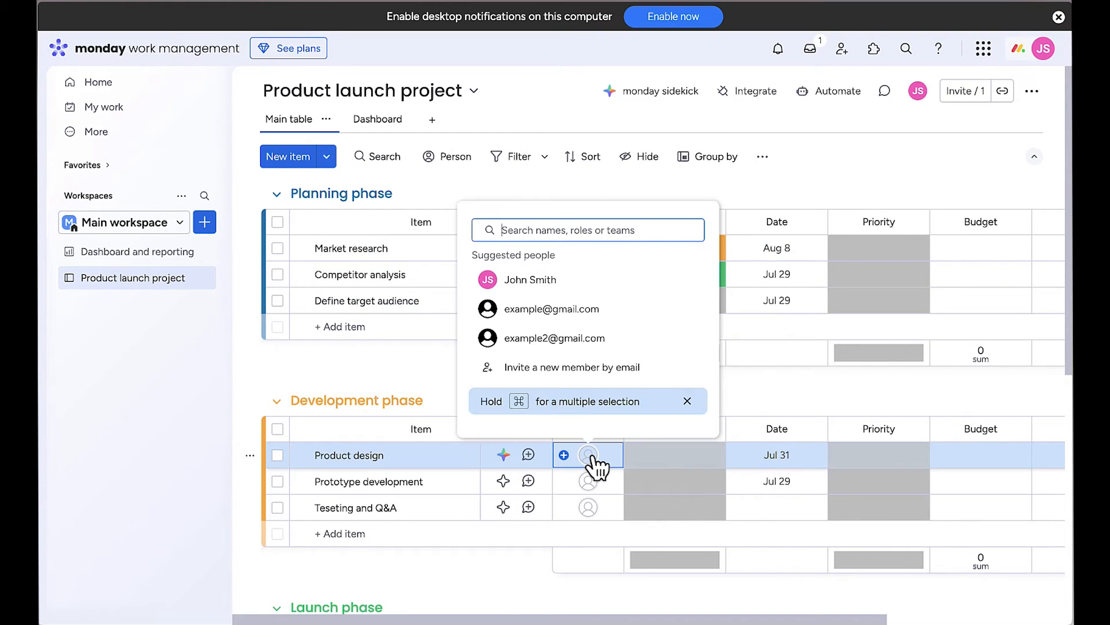
left_click(545, 318, "super")
left_click(545, 338, "super")
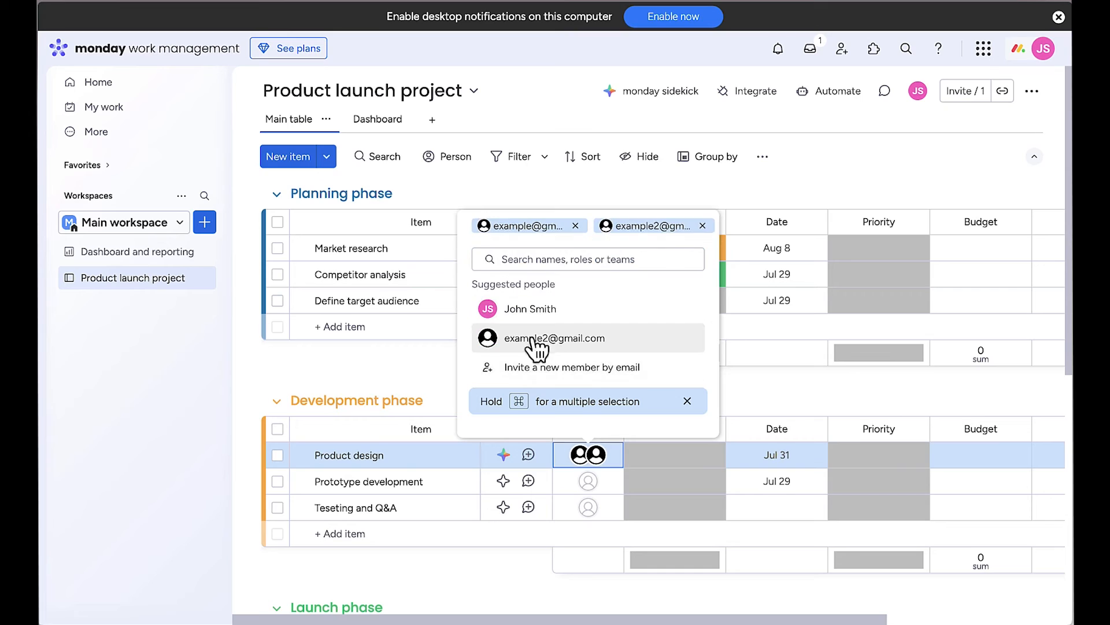
- Draft a Market research update: "Hey team, I've started a market research, found some interesting competitor data, that I'll share in tomorrow's meeting", with an @ below
left_click(439, 373)
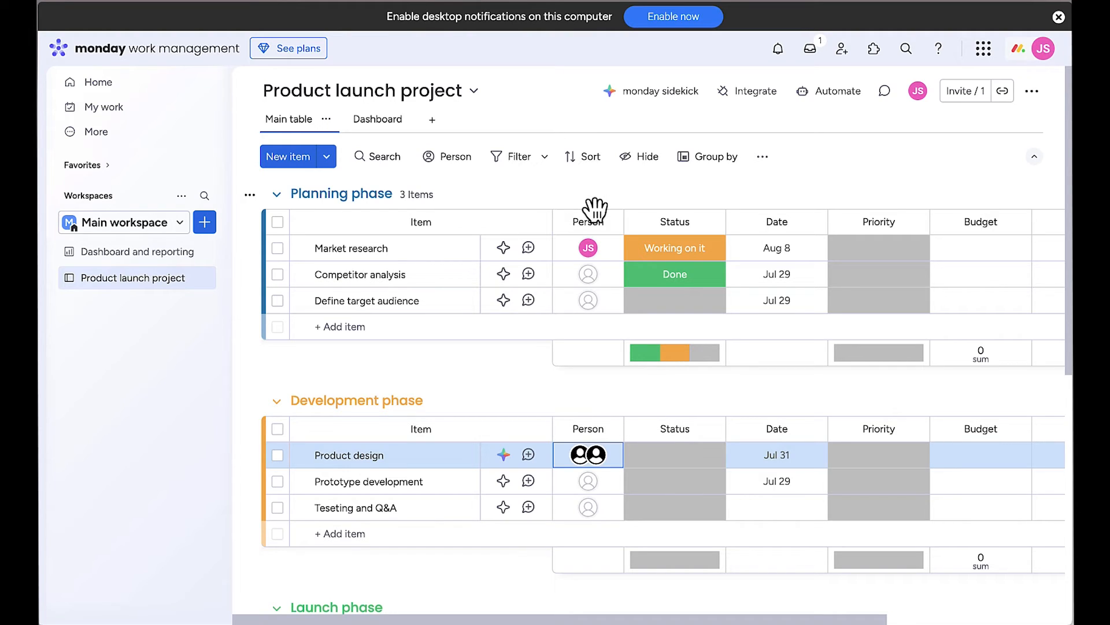
left_click(610, 209)
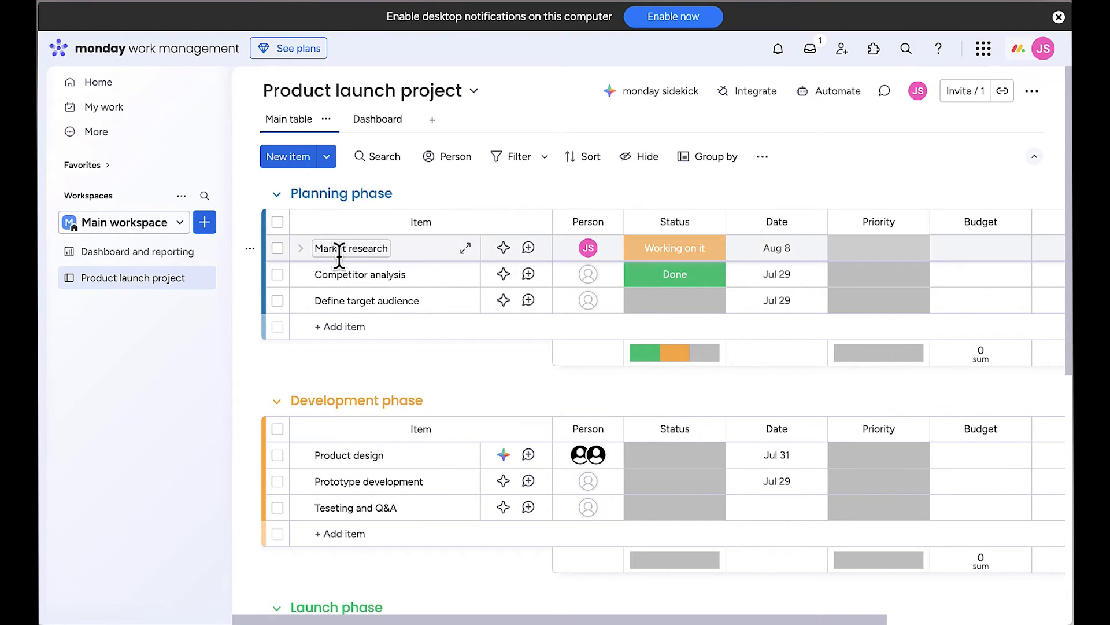
left_click(400, 250)
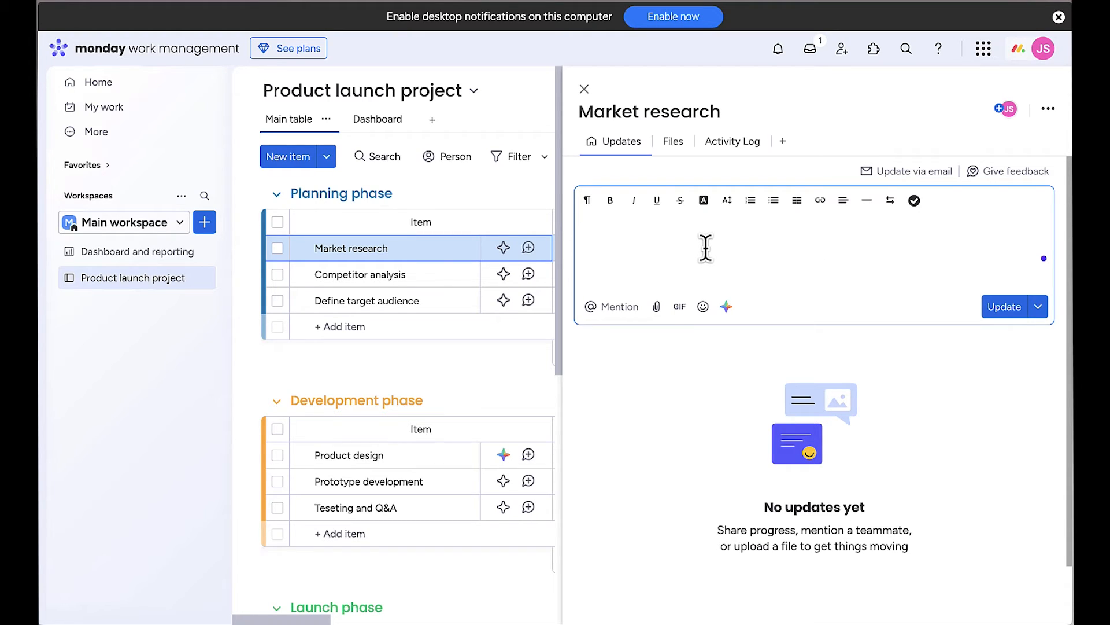
type("Hey team, I've started a market research, found so")
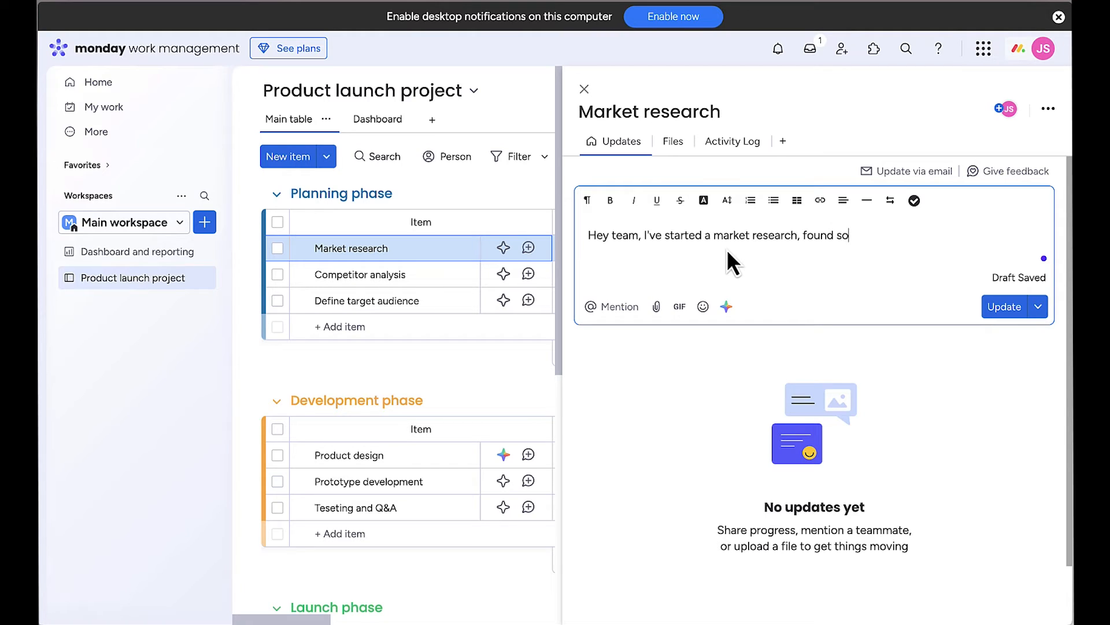
type("me  interesting competitor data, that I'll share in tomorrow")
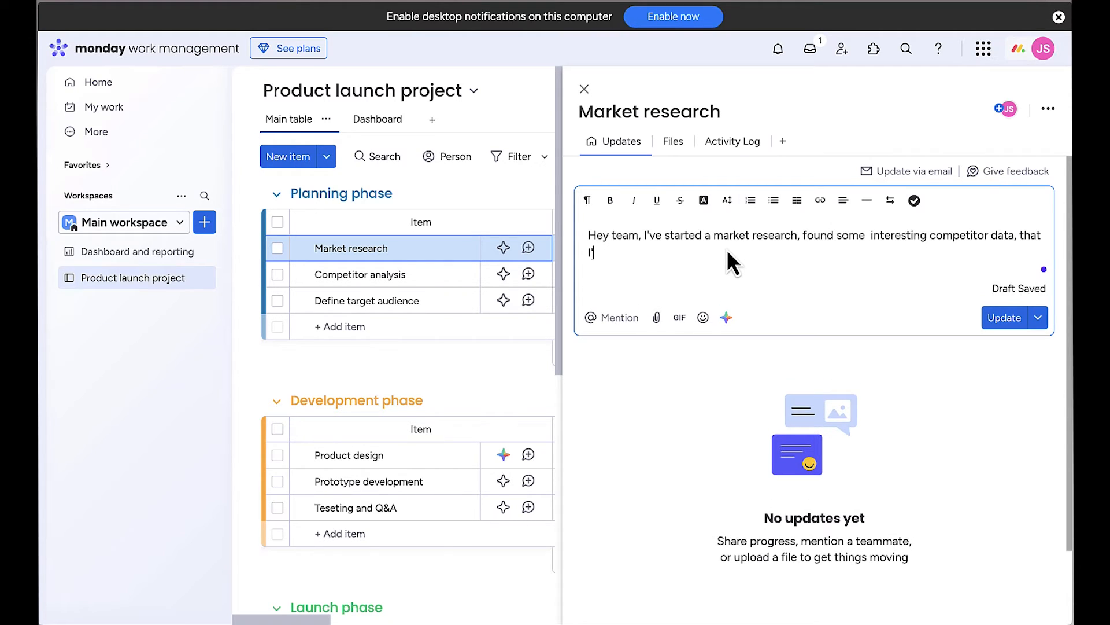
type("'s meeting")
key("Return")
type("@")
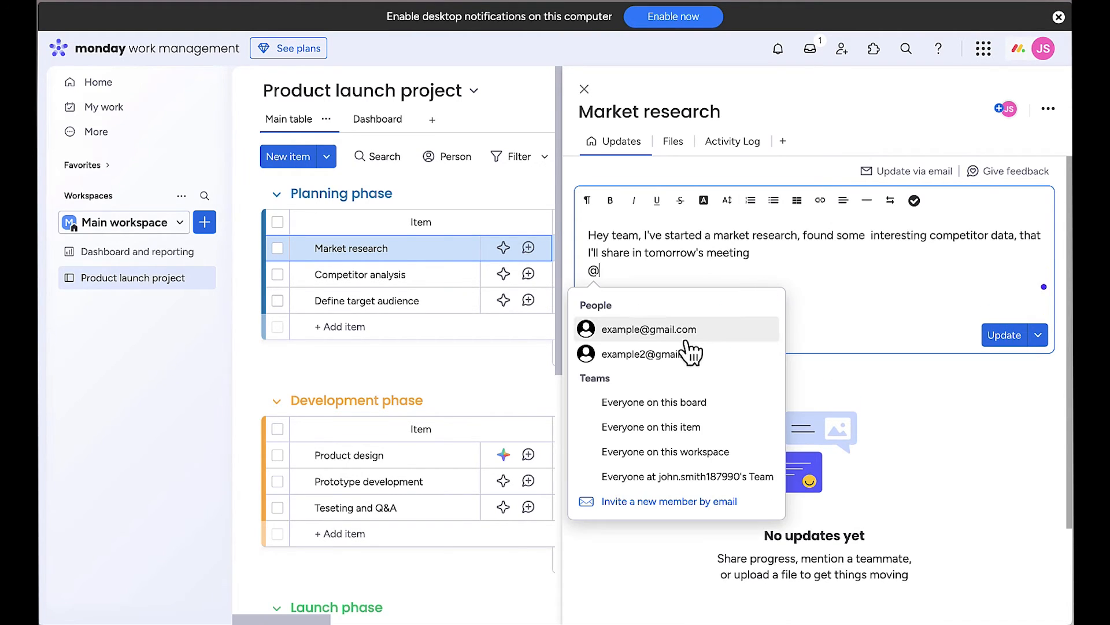
left_click(791, 271)
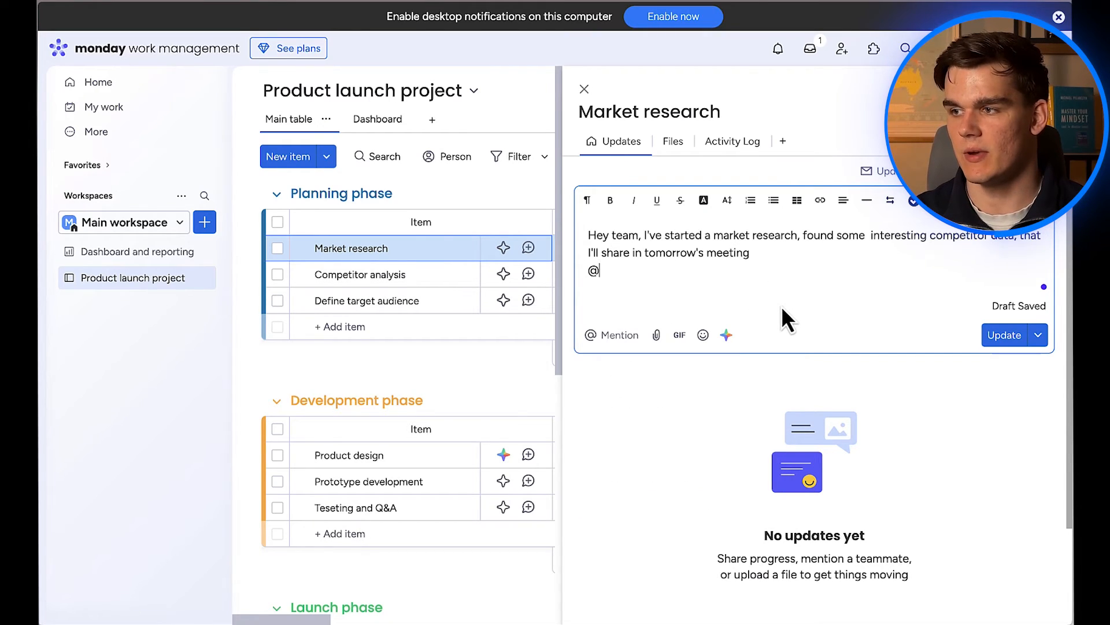
- View the Files section of the Market research item and close the item
left_click(681, 142)
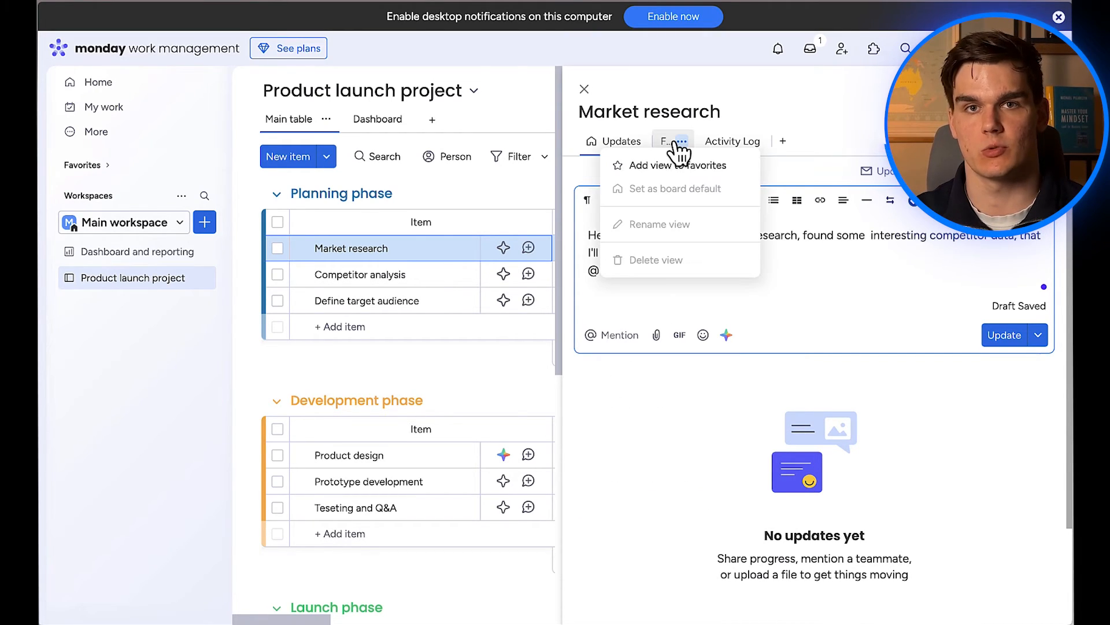
left_click(661, 143)
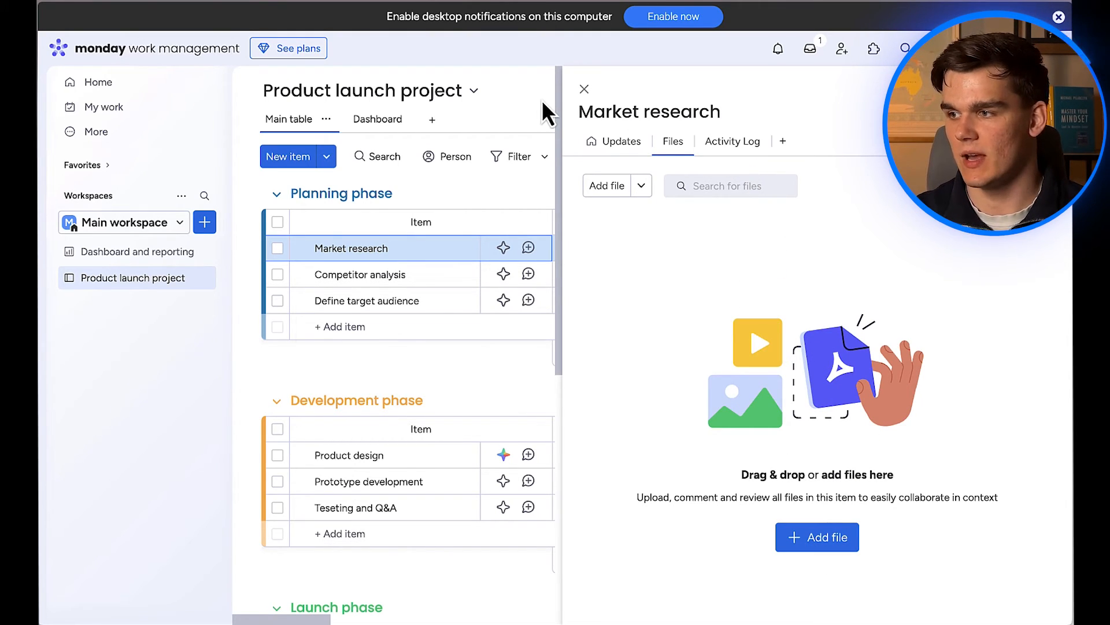
left_click(584, 89)
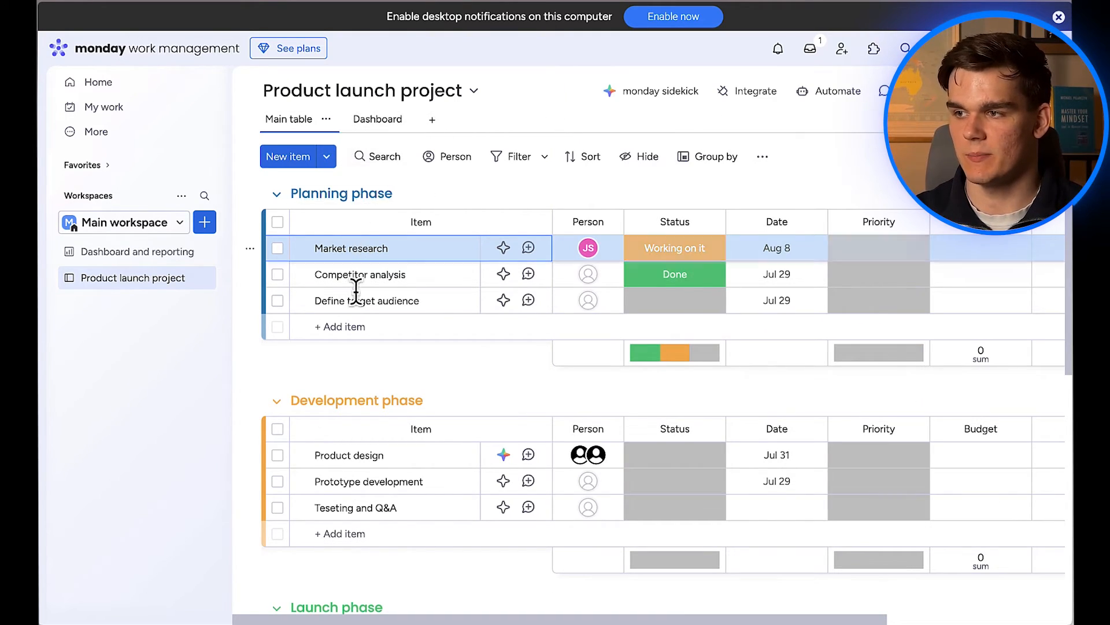
- Add a Kanban view to the Product launch project board
scroll(373, 454, "down", 5)
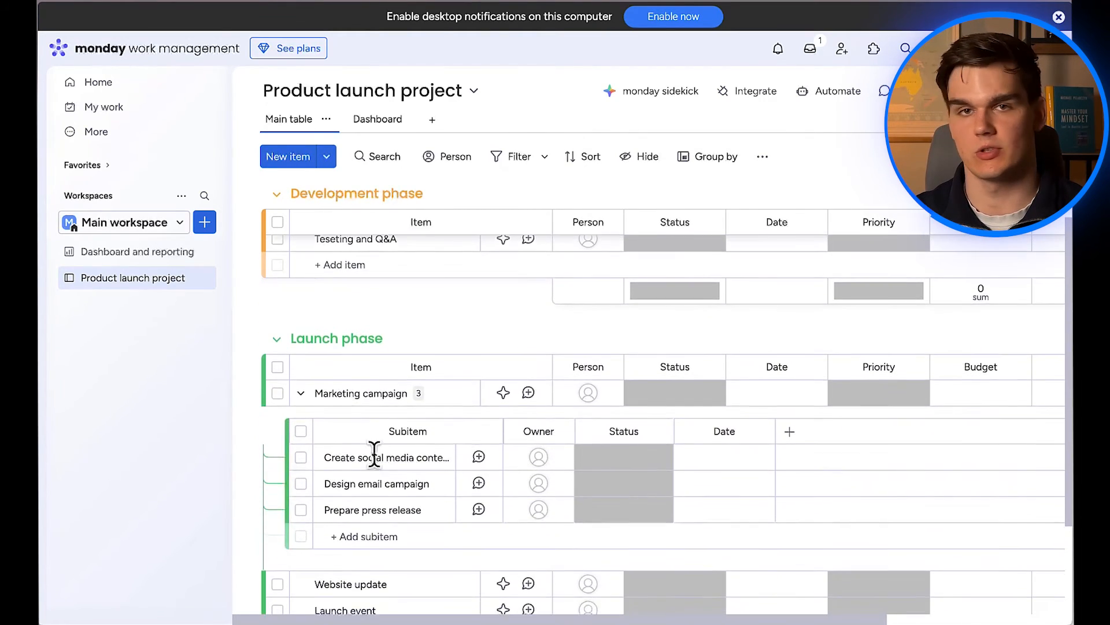
scroll(375, 455, "up", 4)
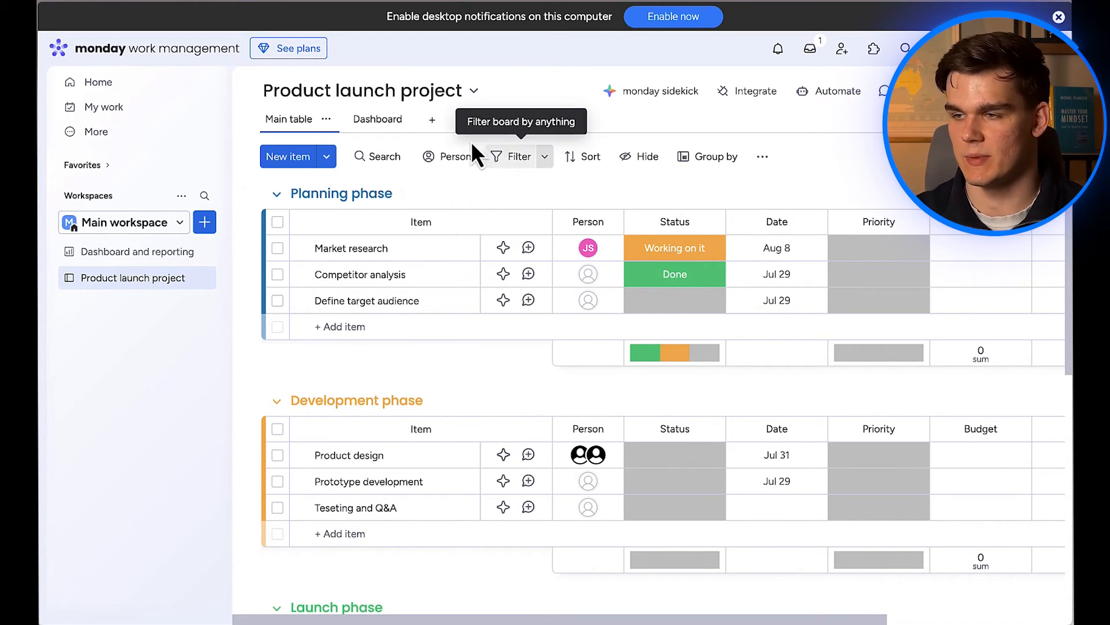
left_click(433, 120)
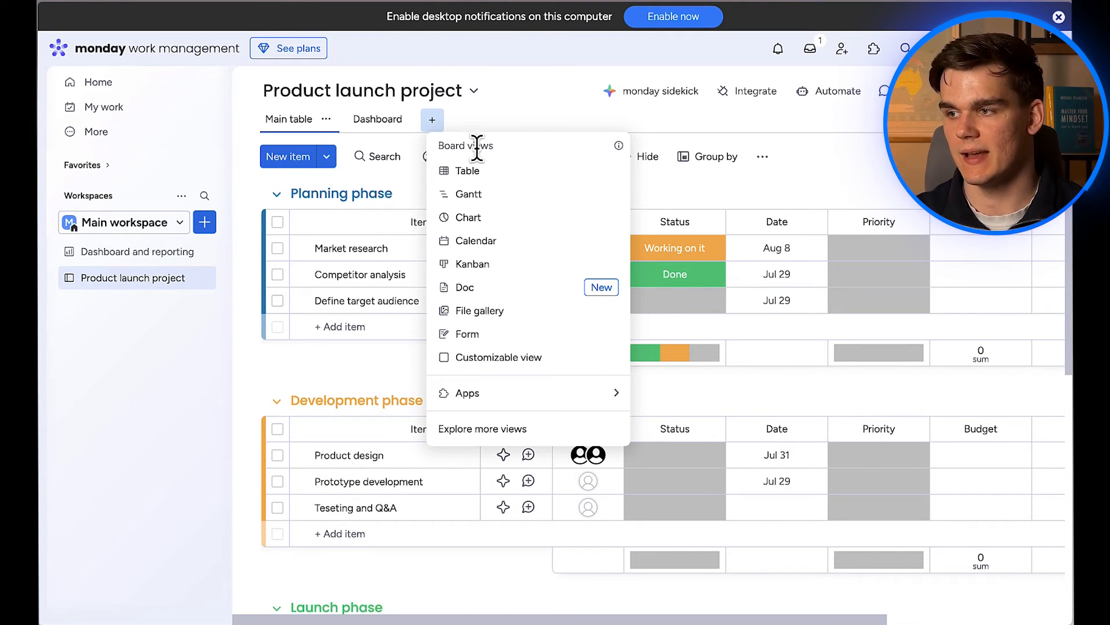
left_click(473, 265)
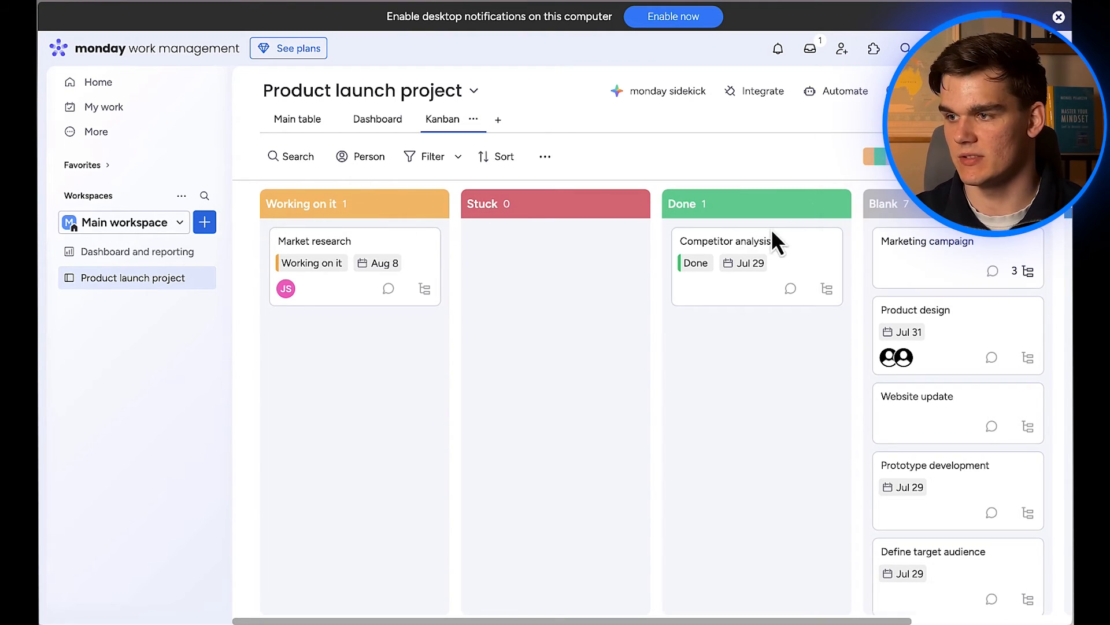
- Move the Market research card from the Working on it column to the Done column in the Kanban view
scroll(750, 243, "right", 3)
scroll(748, 235, "left", 3)
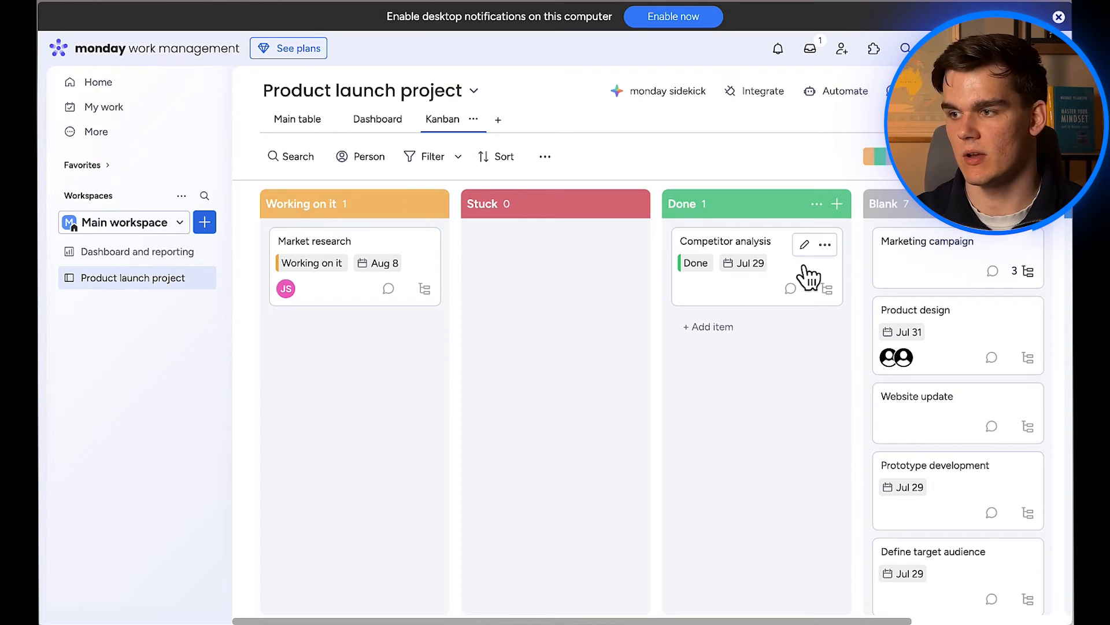
scroll(822, 272, "right", 3)
scroll(822, 267, "down", 5)
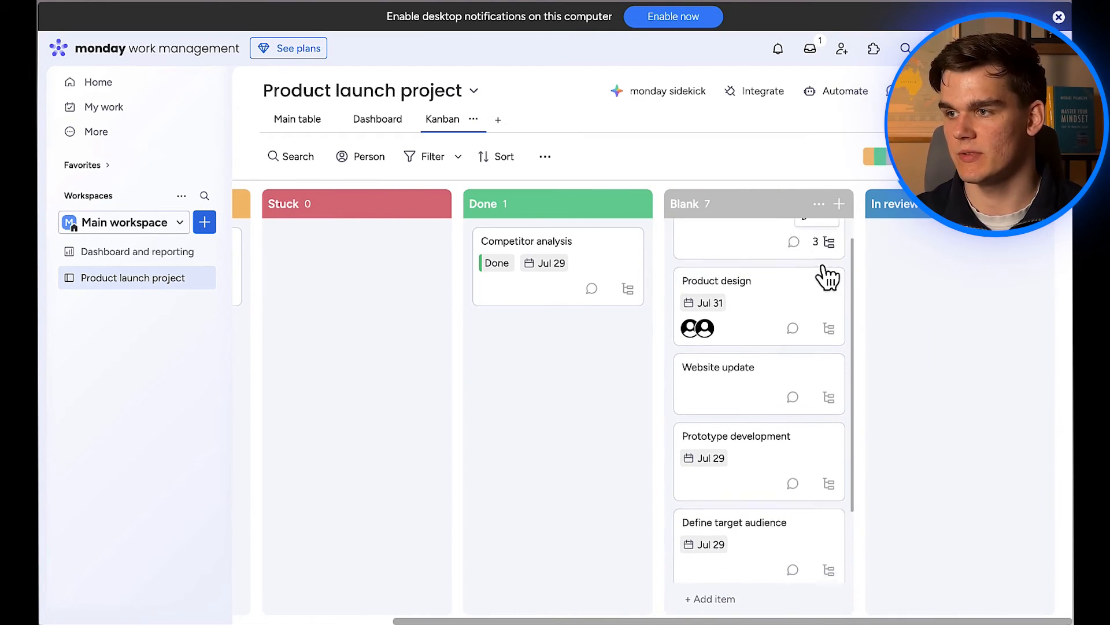
scroll(822, 267, "up", 5)
scroll(393, 388, "left", 3)
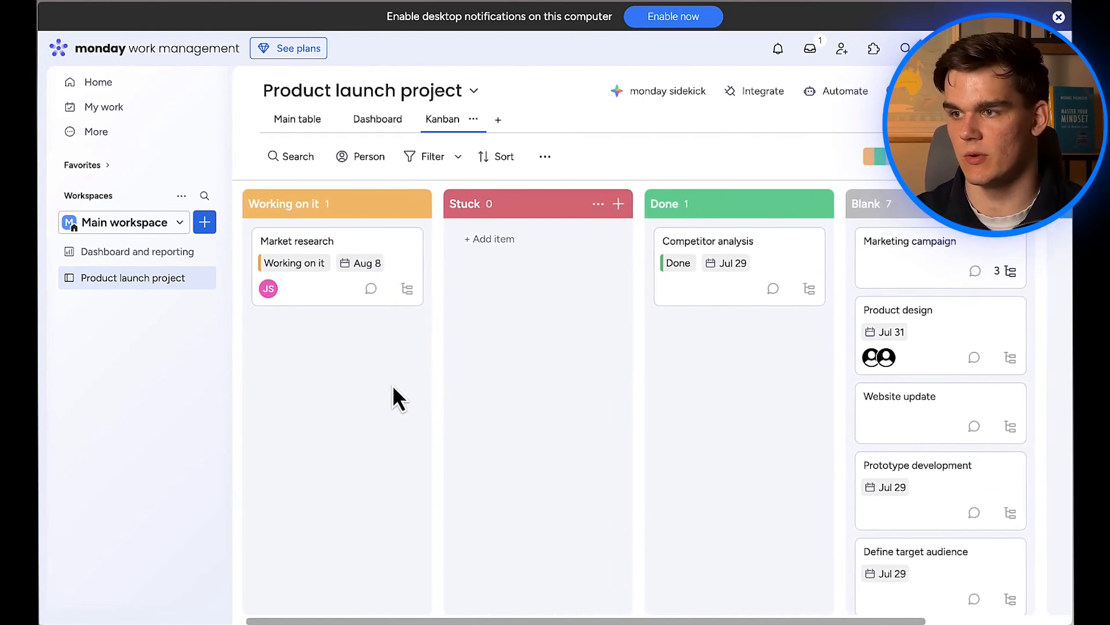
scroll(394, 389, "right", 3)
scroll(394, 389, "left", 3)
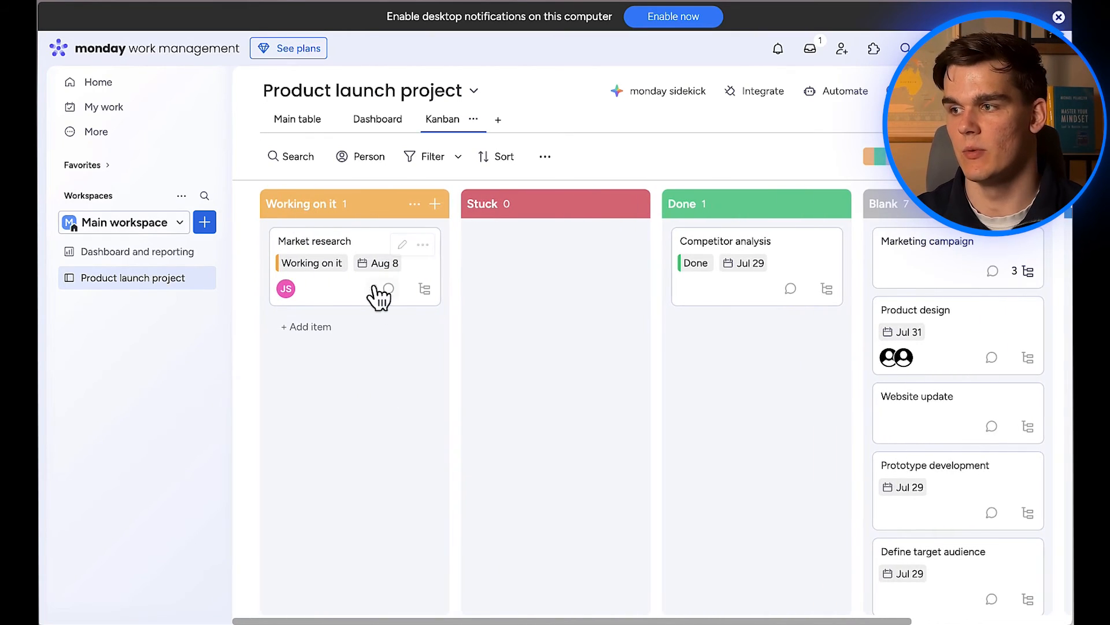
left_click_drag(347, 253, 756, 363)
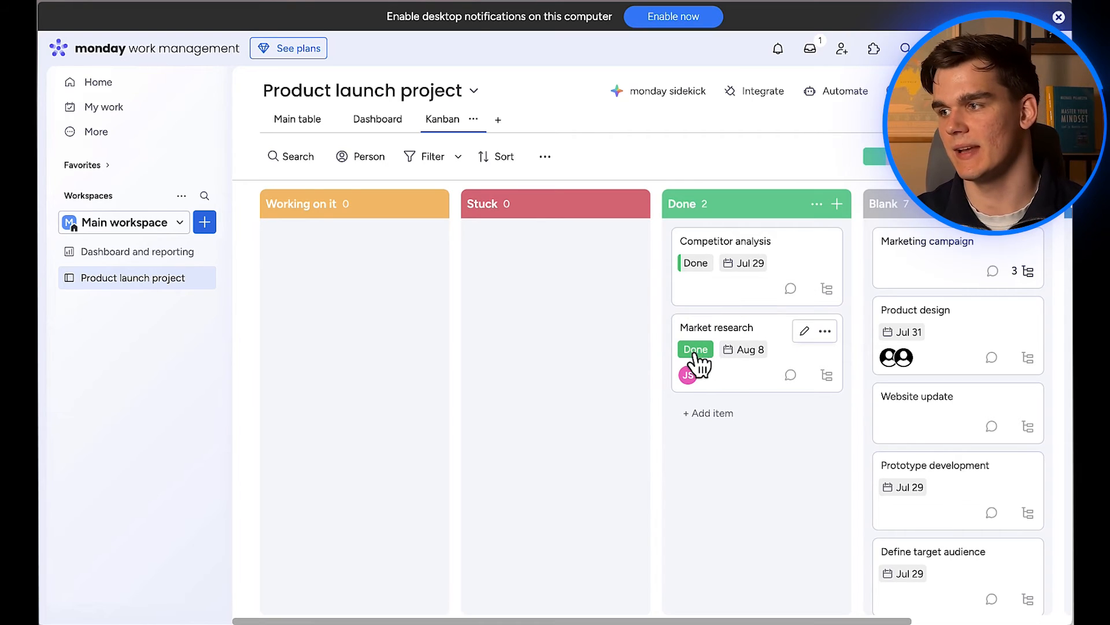
- Add a Calendar view and reschedule Market research to August 15 and Define target audience to August 22
left_click(498, 120)
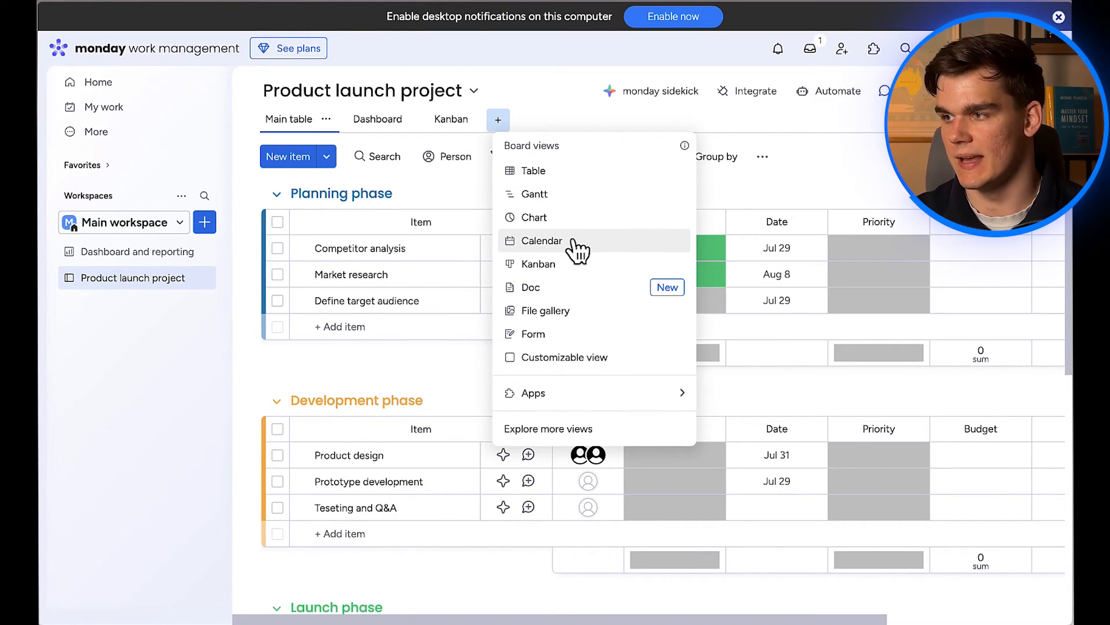
left_click(572, 240)
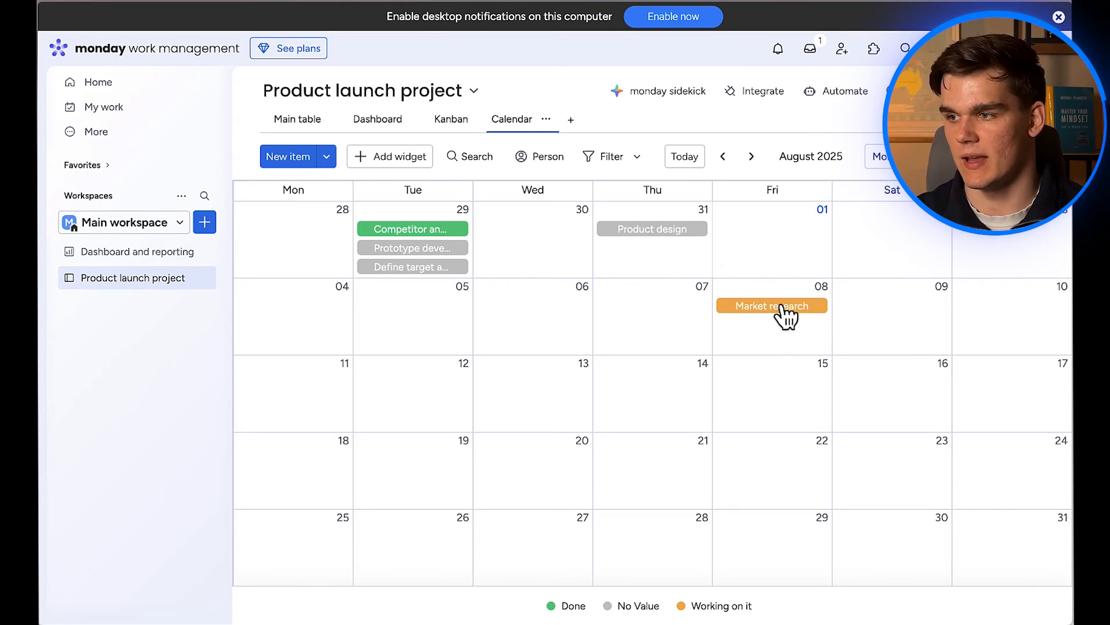
left_click_drag(785, 309, 777, 389)
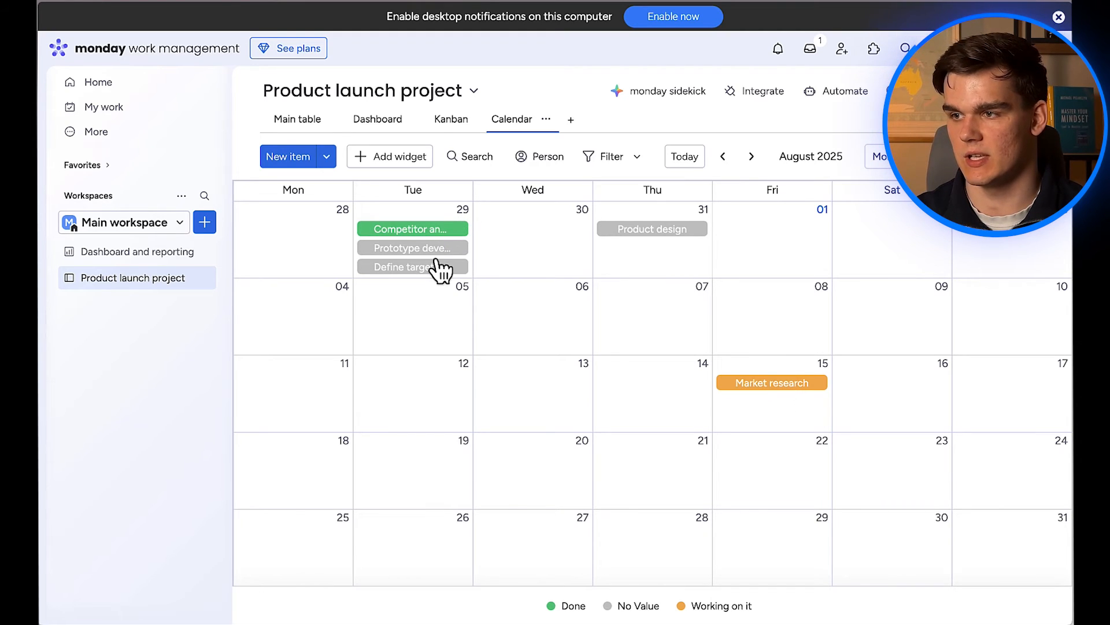
left_click_drag(438, 275, 807, 485)
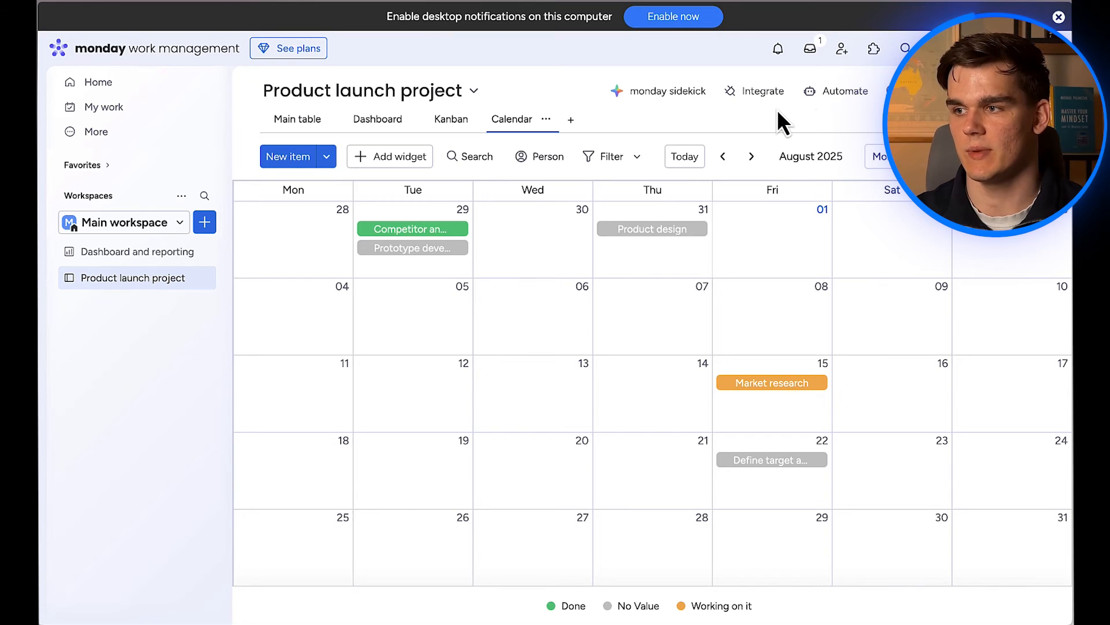
- Open the board's automations and look through the basic, recommended and productivity templates
left_click(841, 99)
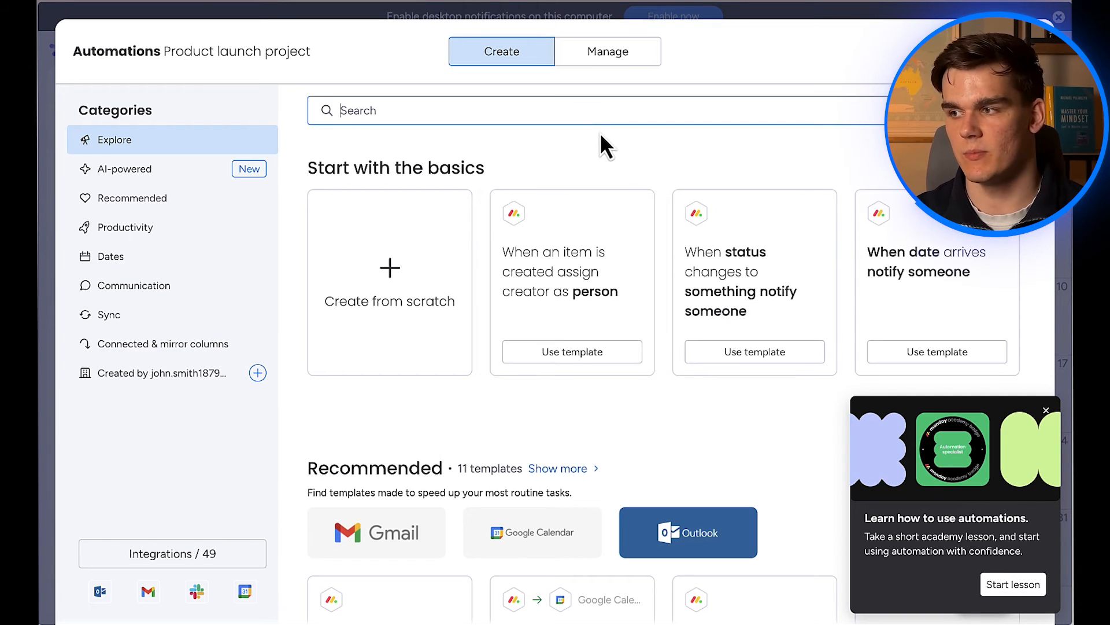
scroll(570, 182, "down", 6)
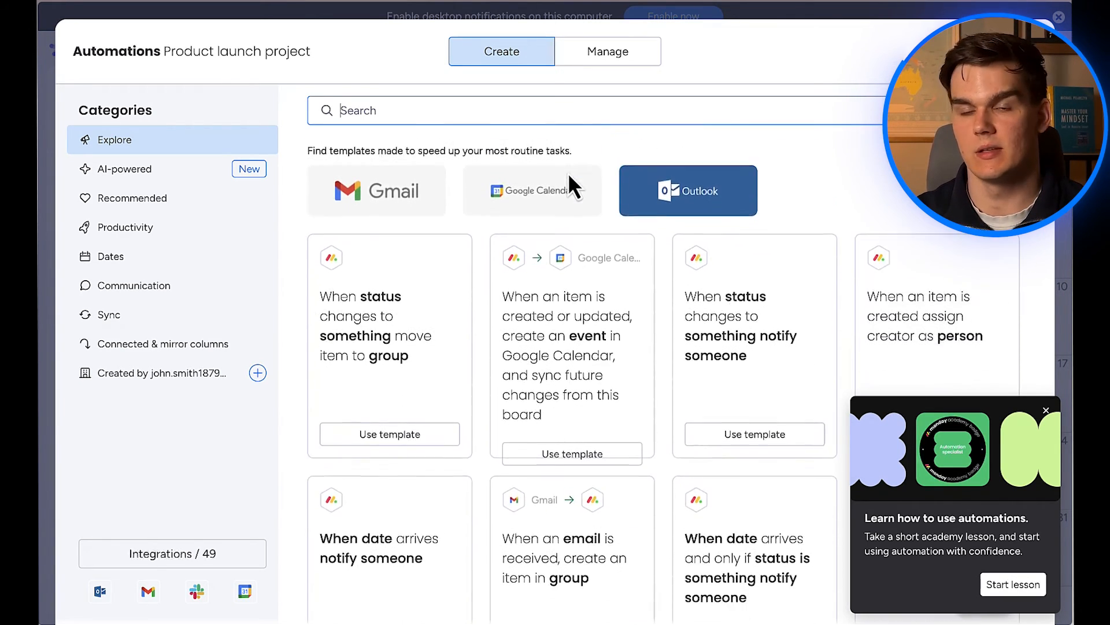
scroll(588, 342, "down", 7)
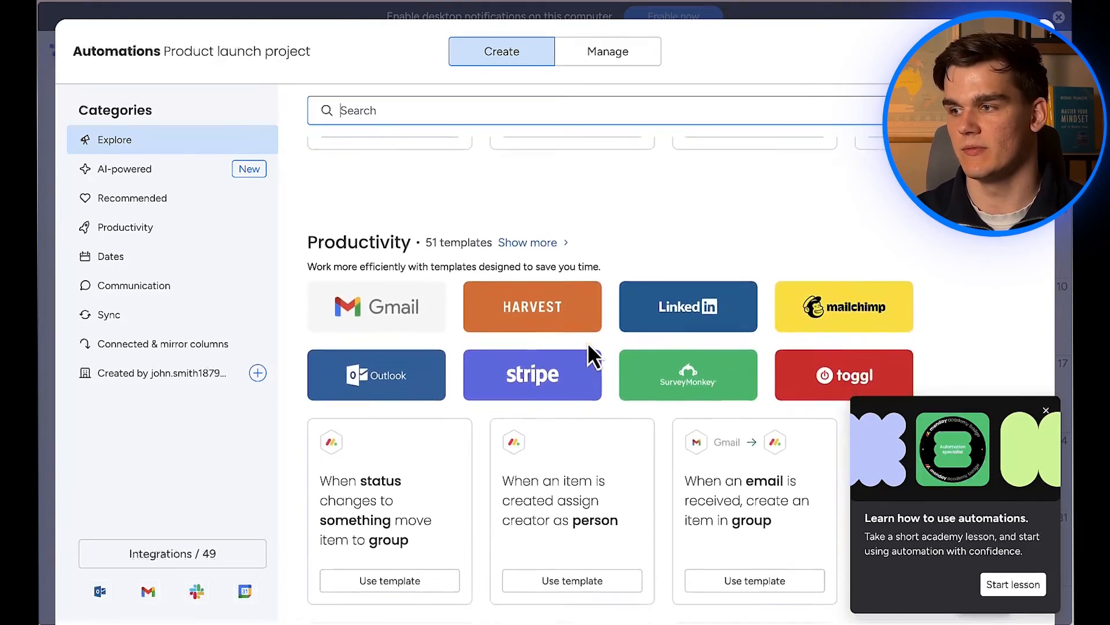
scroll(588, 343, "up", 7)
scroll(589, 346, "up", 3)
scroll(588, 345, "down", 3)
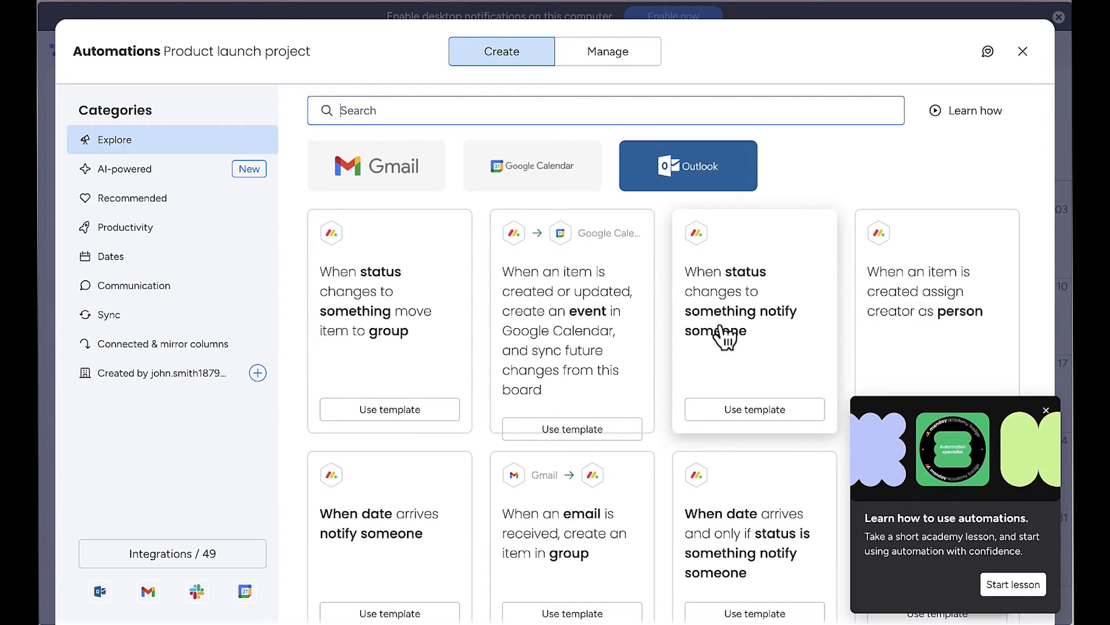
- Try to build a notification automation from the status-change template, triggered when Status changes to Done, and open its recipient choices
left_click(751, 411)
left_click(313, 151)
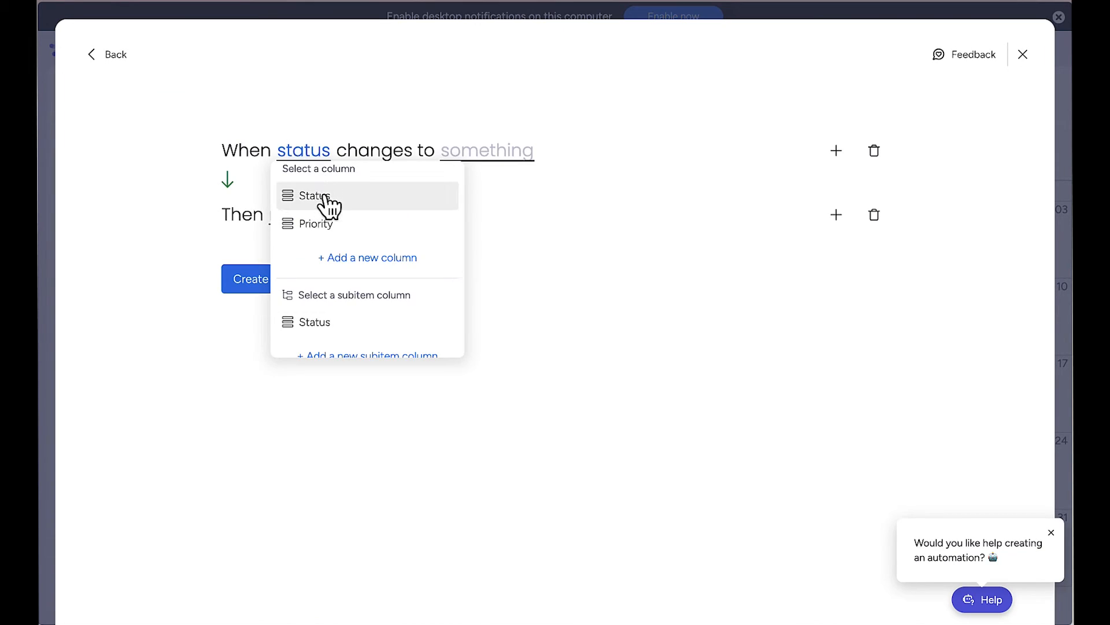
left_click(321, 196)
left_click(476, 163)
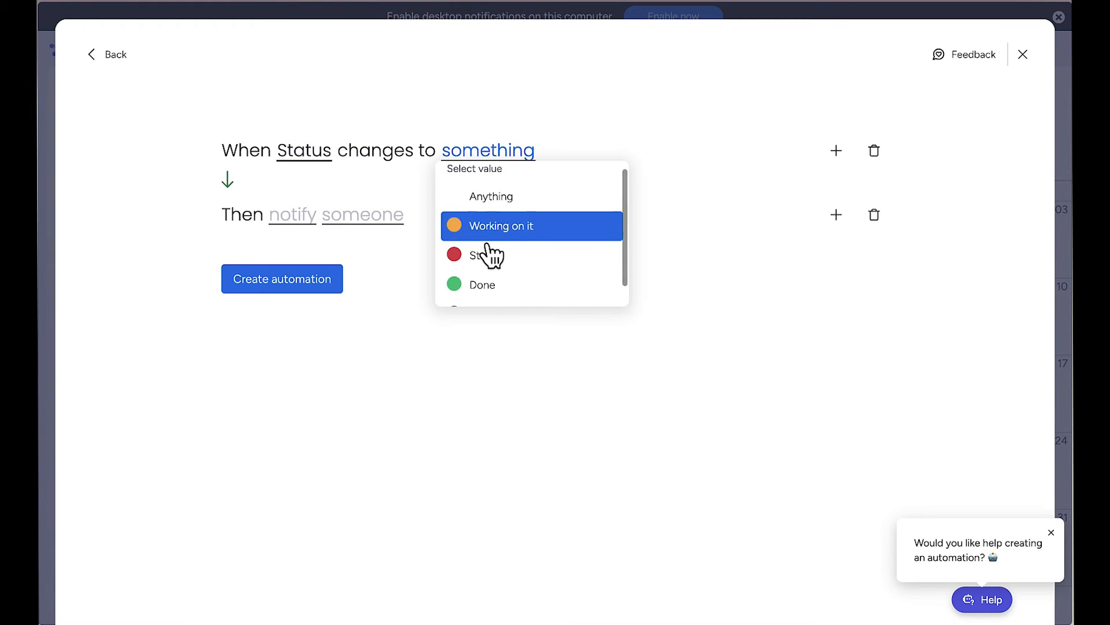
left_click(491, 287)
left_click(358, 227)
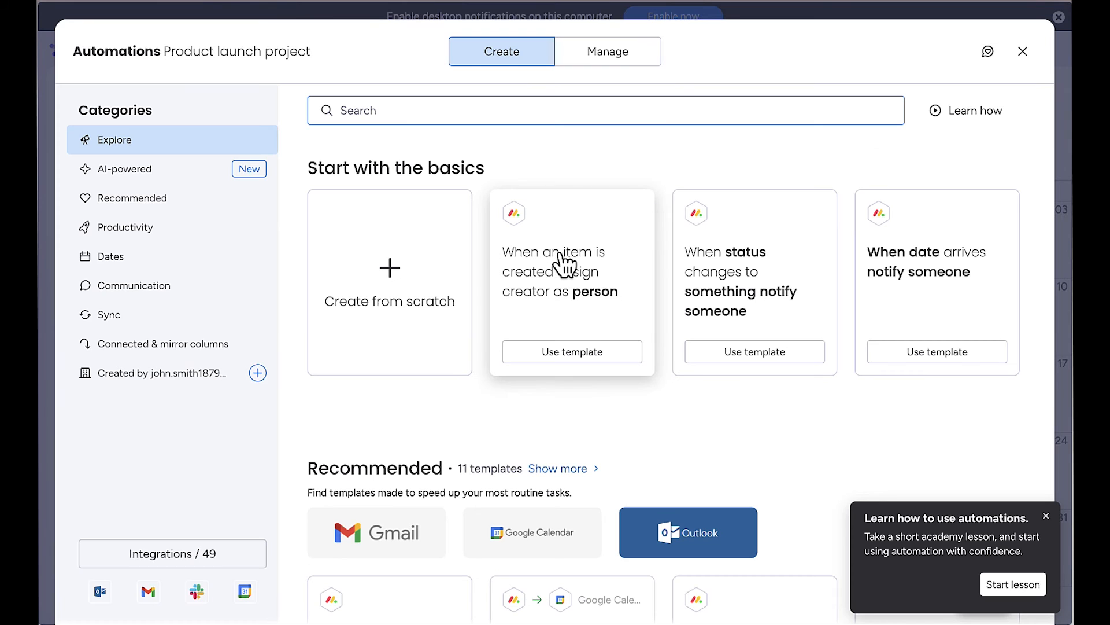
- Try to build a notification automation from the date-arrival template, triggered by the Date column, and open its recipient choices
left_click(937, 353)
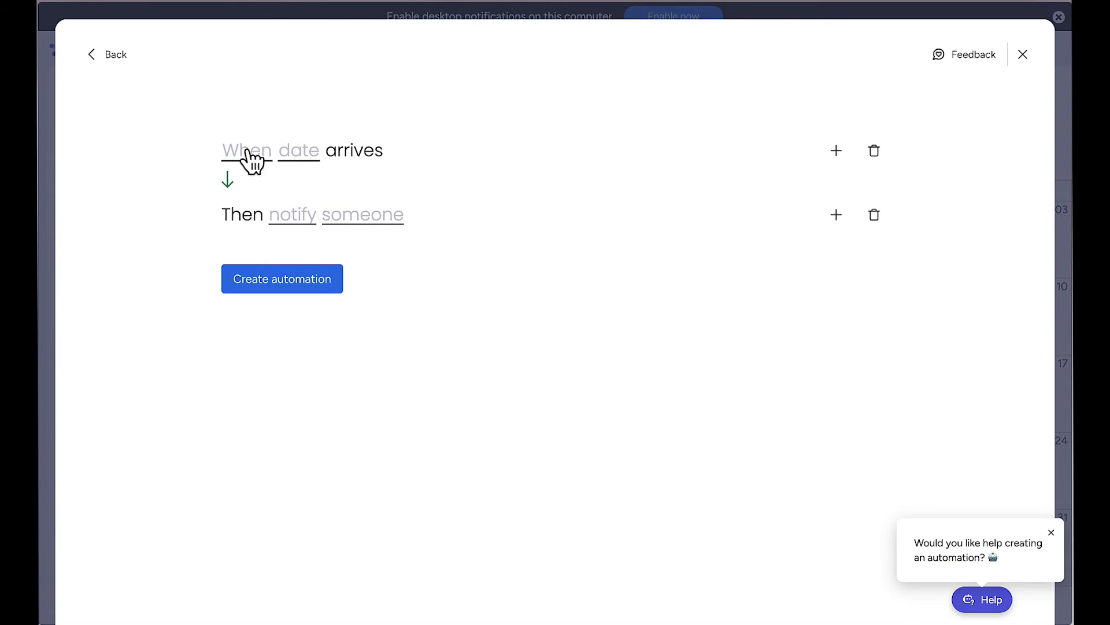
left_click(258, 152)
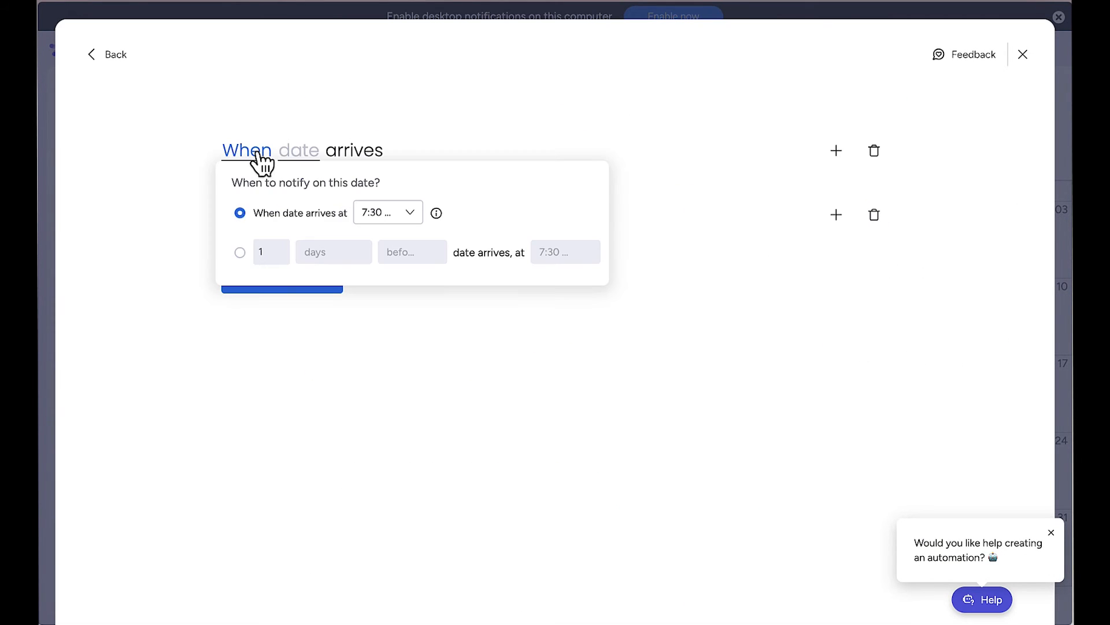
left_click(293, 153)
left_click(312, 203)
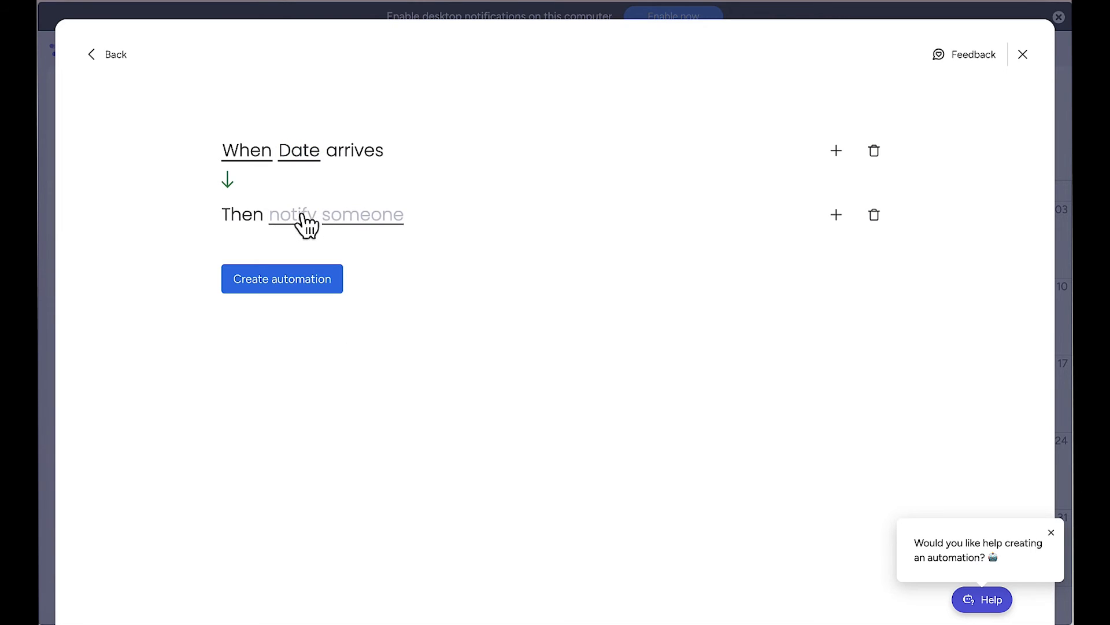
left_click(349, 217)
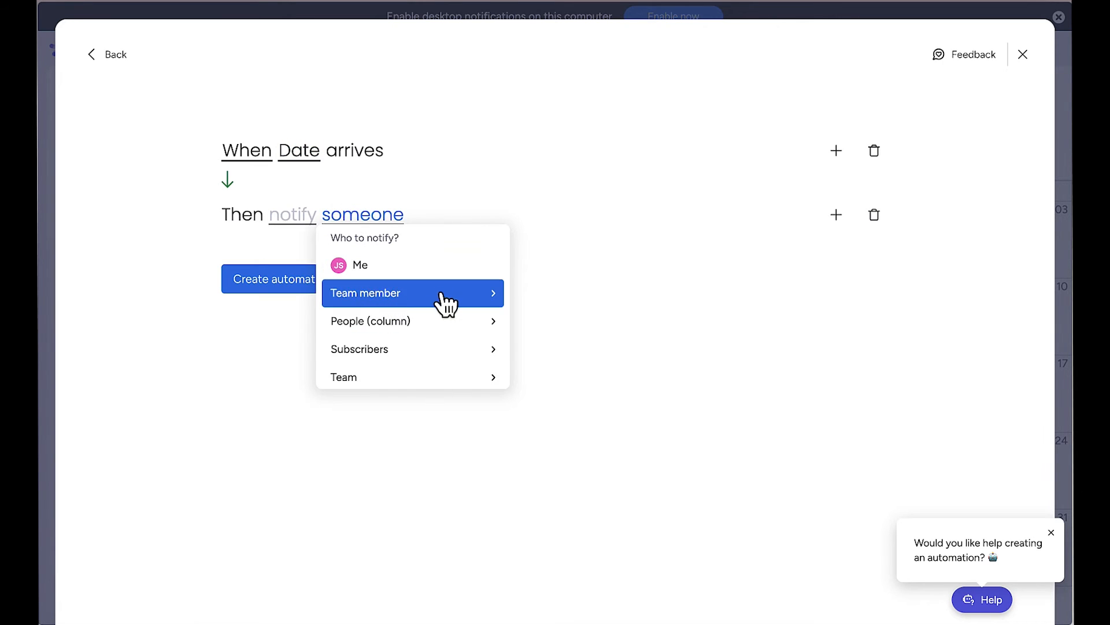
left_click(547, 265)
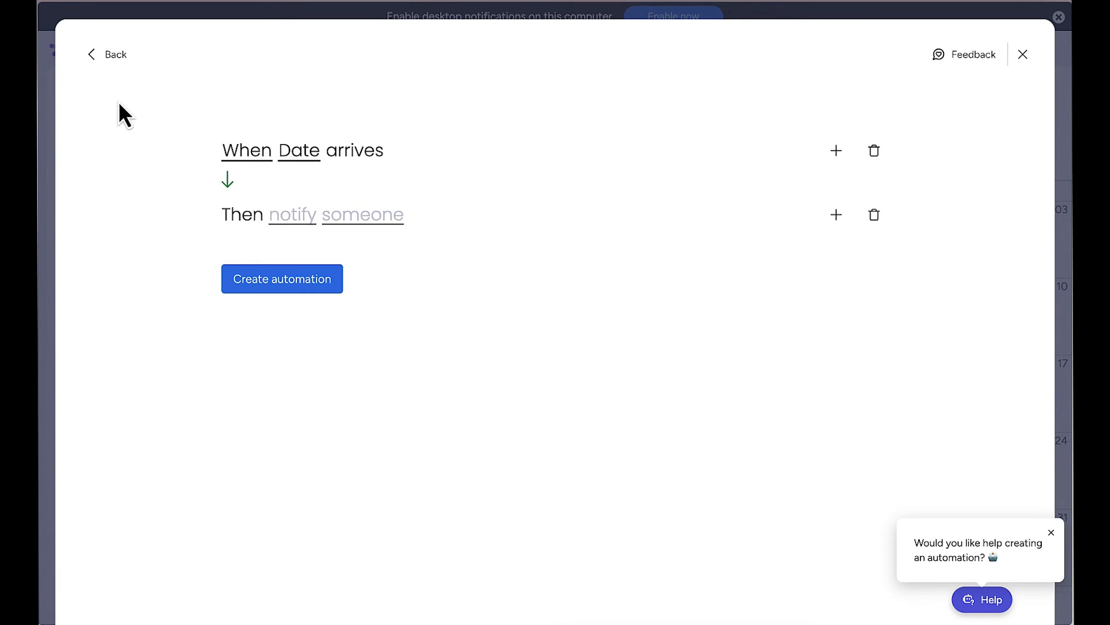
left_click(88, 53)
- Start an automation from scratch with a status-change trigger and a move-item-to-group action
left_click(412, 268)
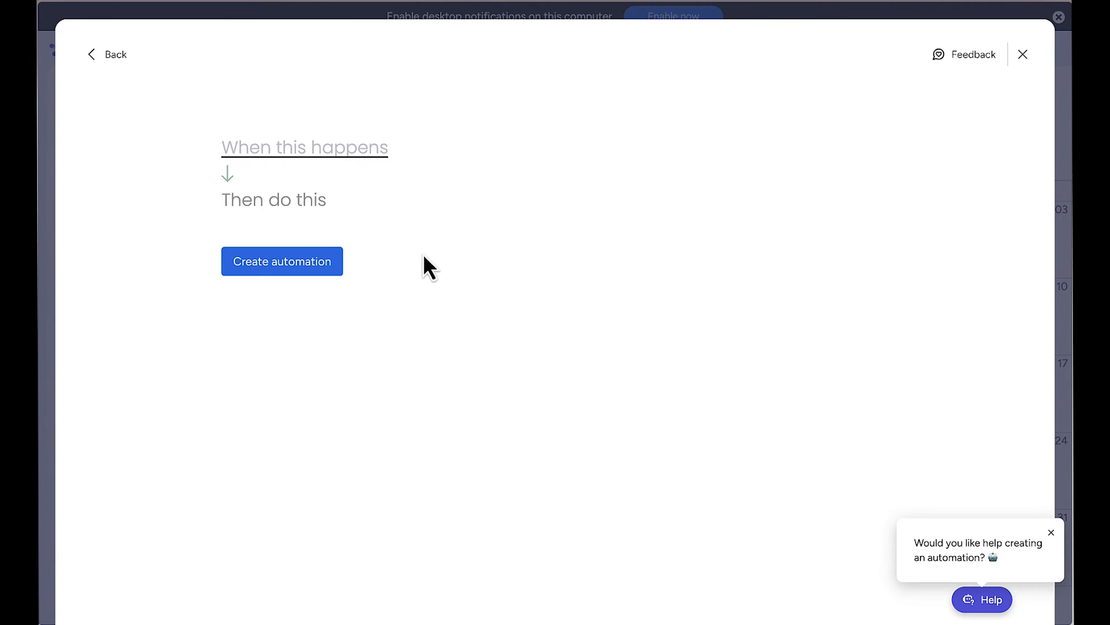
left_click(303, 148)
left_click(287, 155)
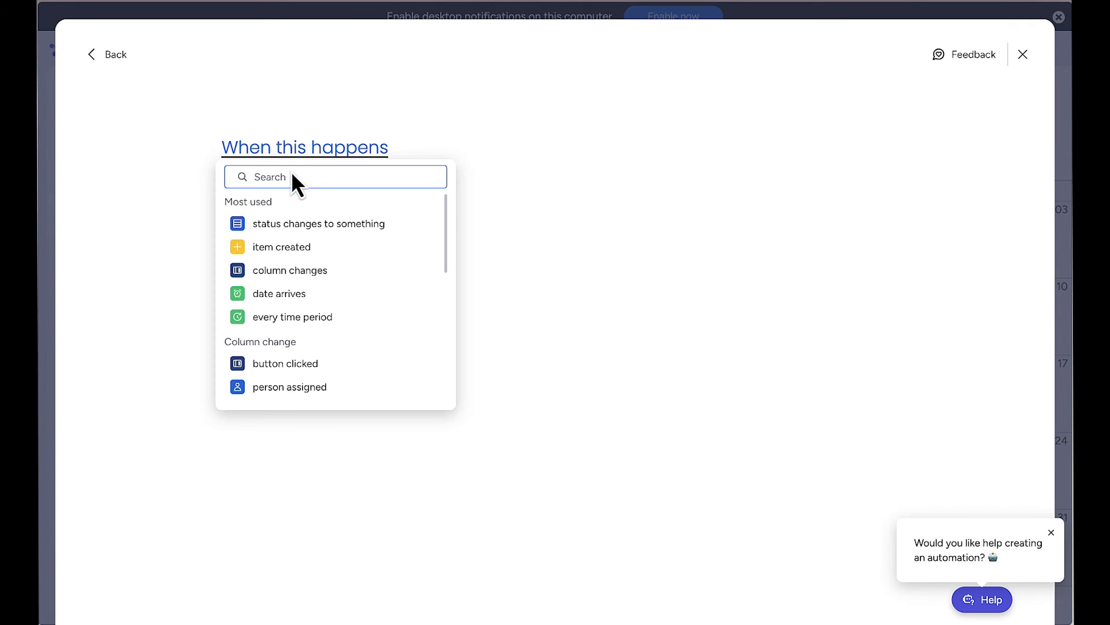
left_click(309, 228)
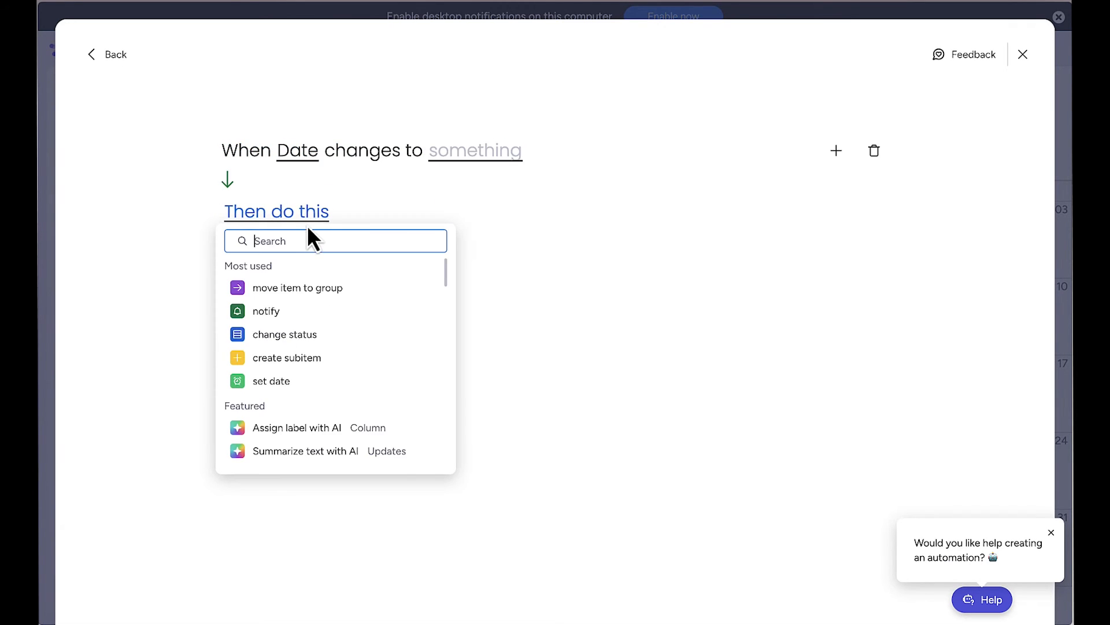
left_click(298, 297)
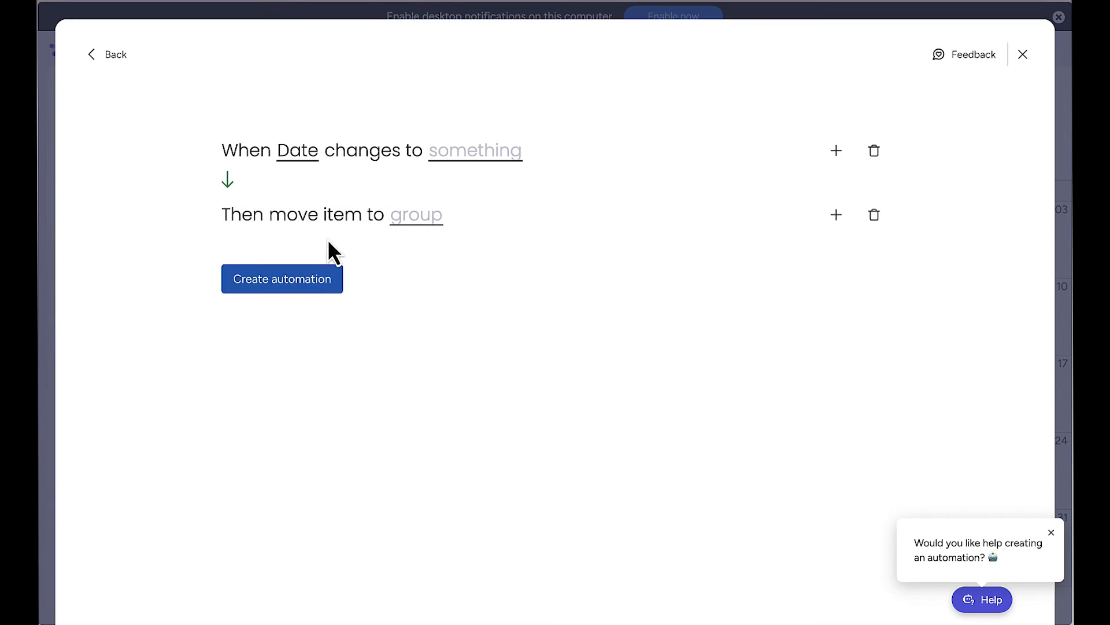
- Set the trigger to Status changing to Done, look at the target group choices, and leave the automations without creating it
left_click(302, 153)
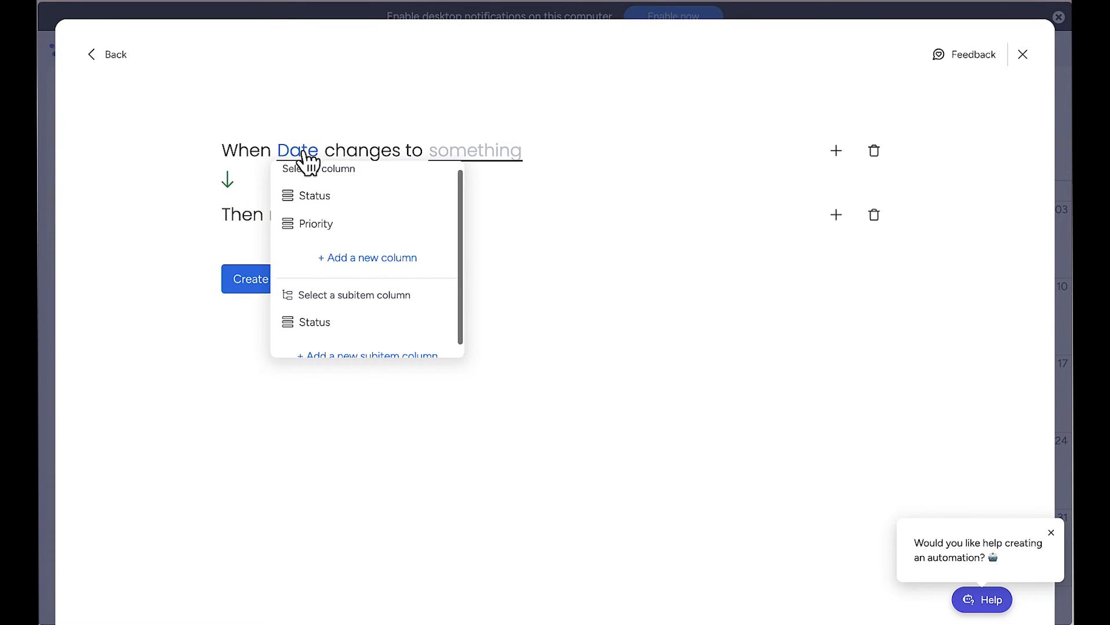
left_click(321, 198)
left_click(471, 165)
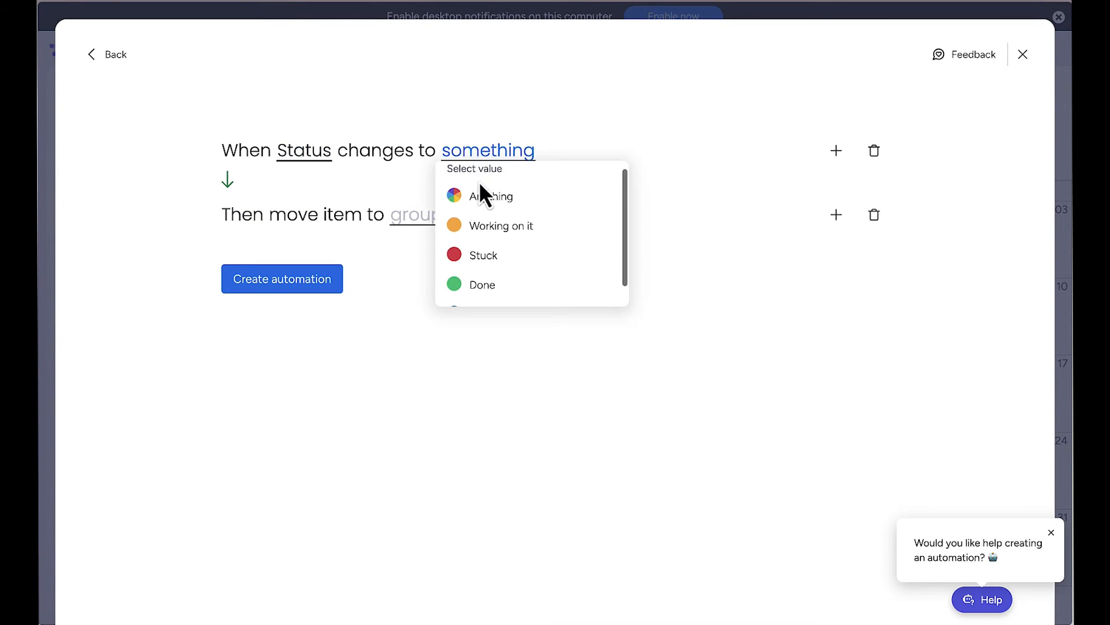
left_click(486, 286)
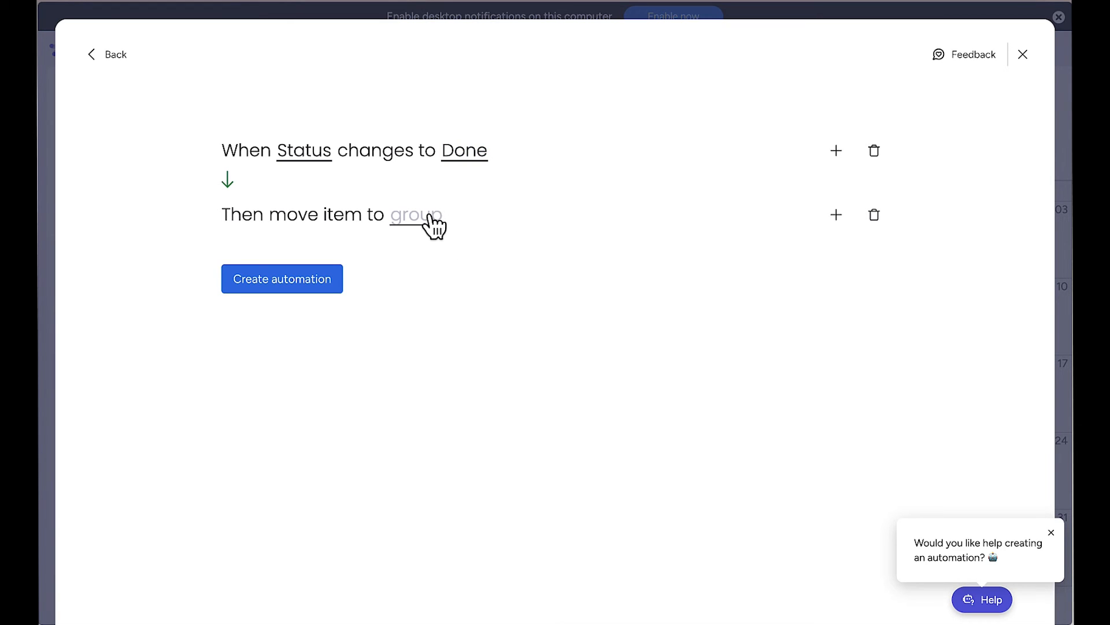
left_click(435, 218)
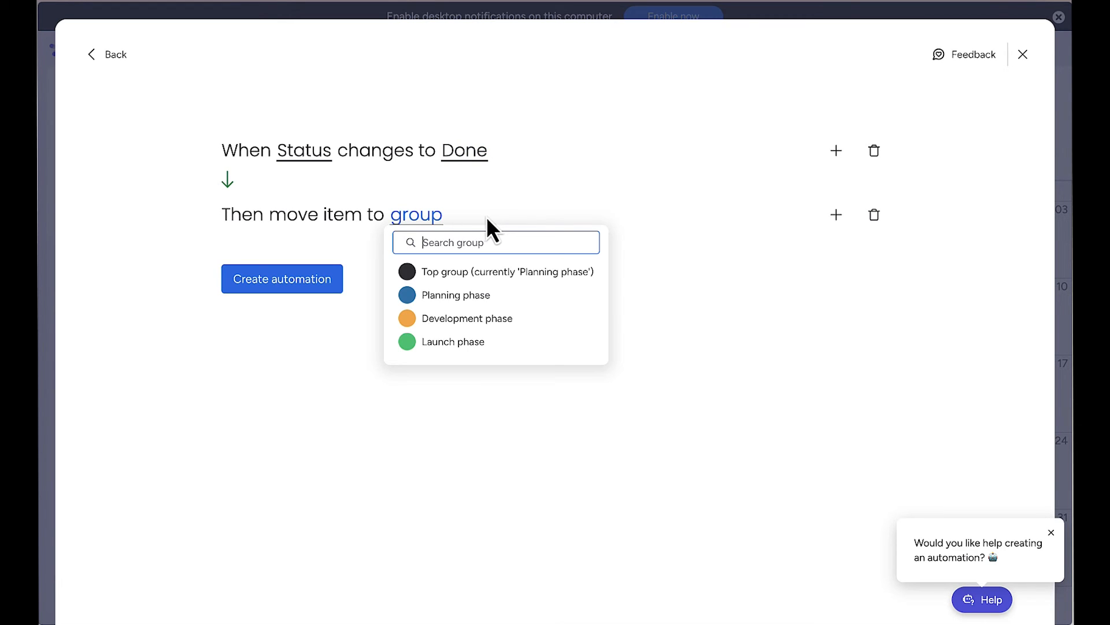
left_click(532, 200)
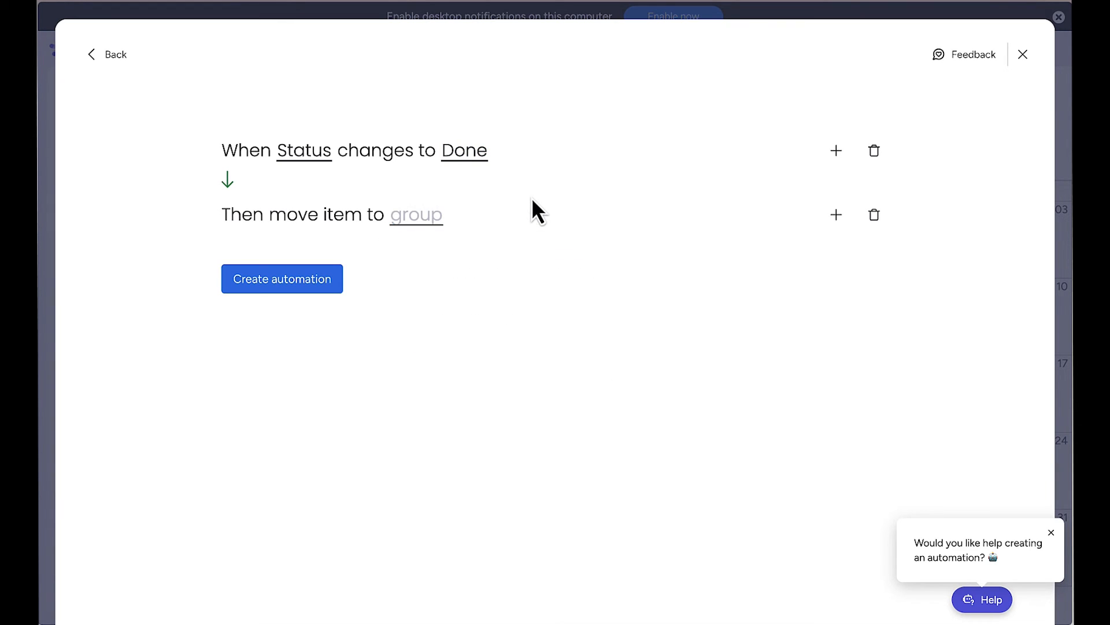
left_click(116, 55)
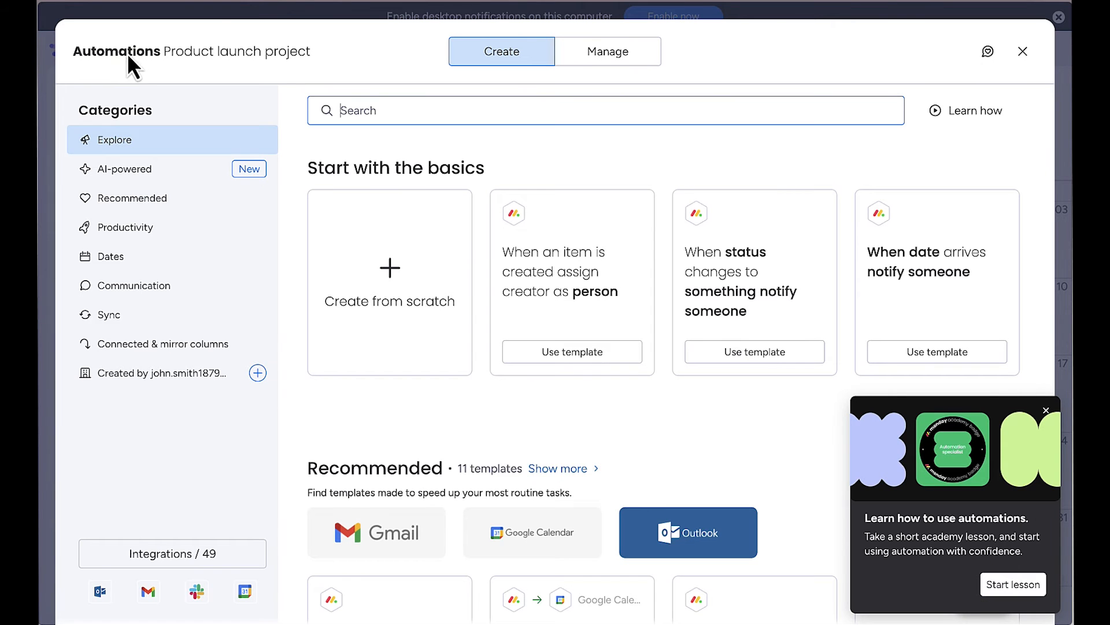
left_click(1025, 50)
- Review the notification preferences in the profile settings, dismissing the MS Teams tip, and close the profile
left_click(1044, 50)
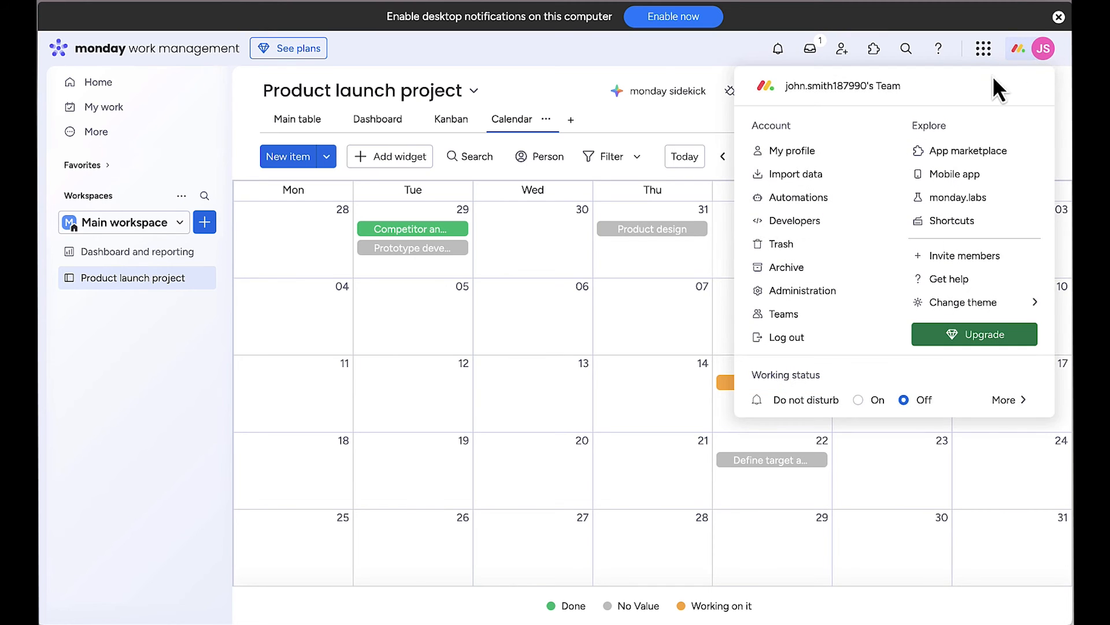
left_click(794, 151)
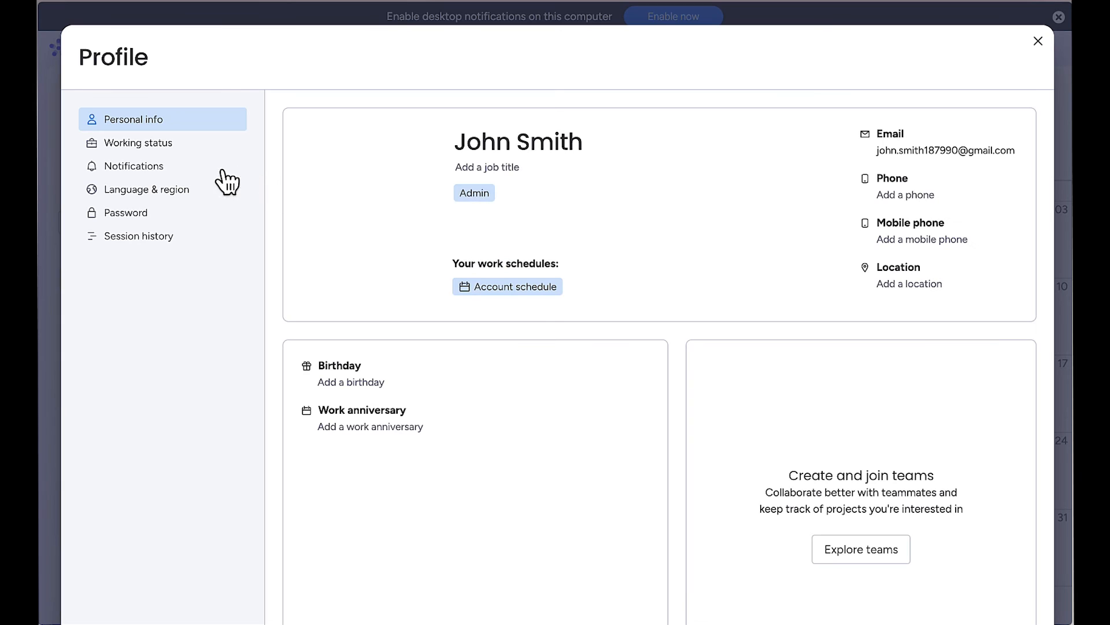
left_click(146, 169)
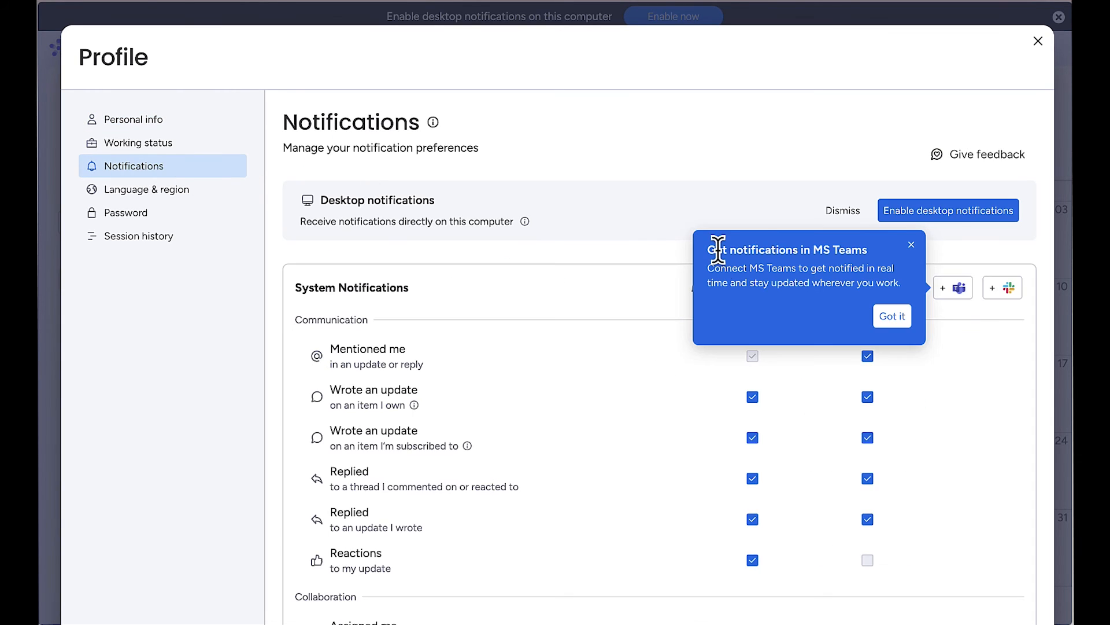
left_click(911, 245)
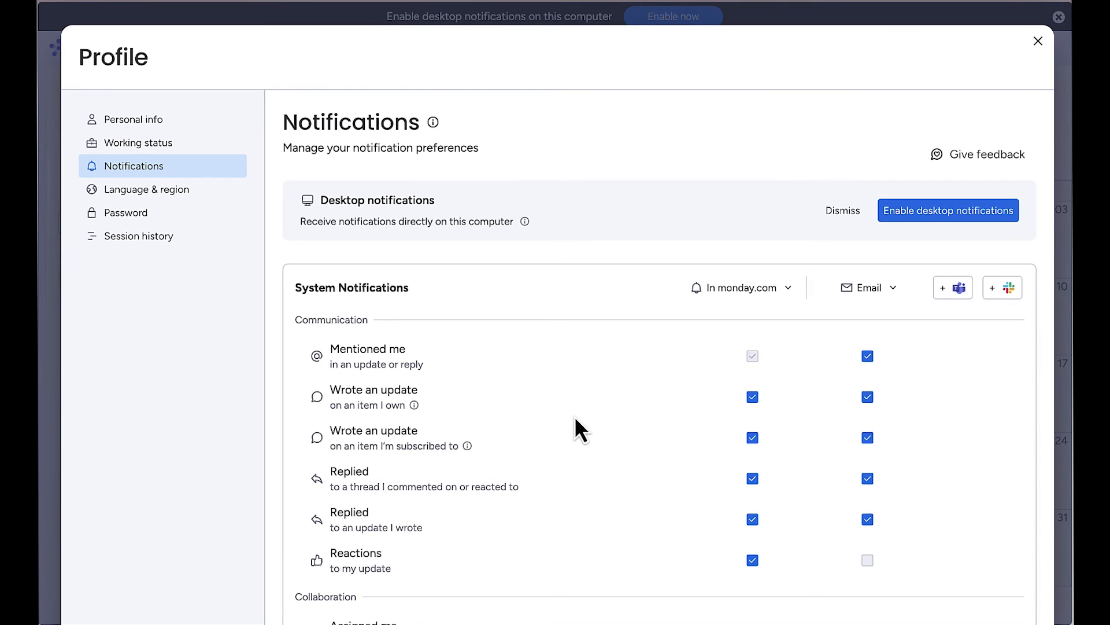
scroll(435, 355, "down", 3)
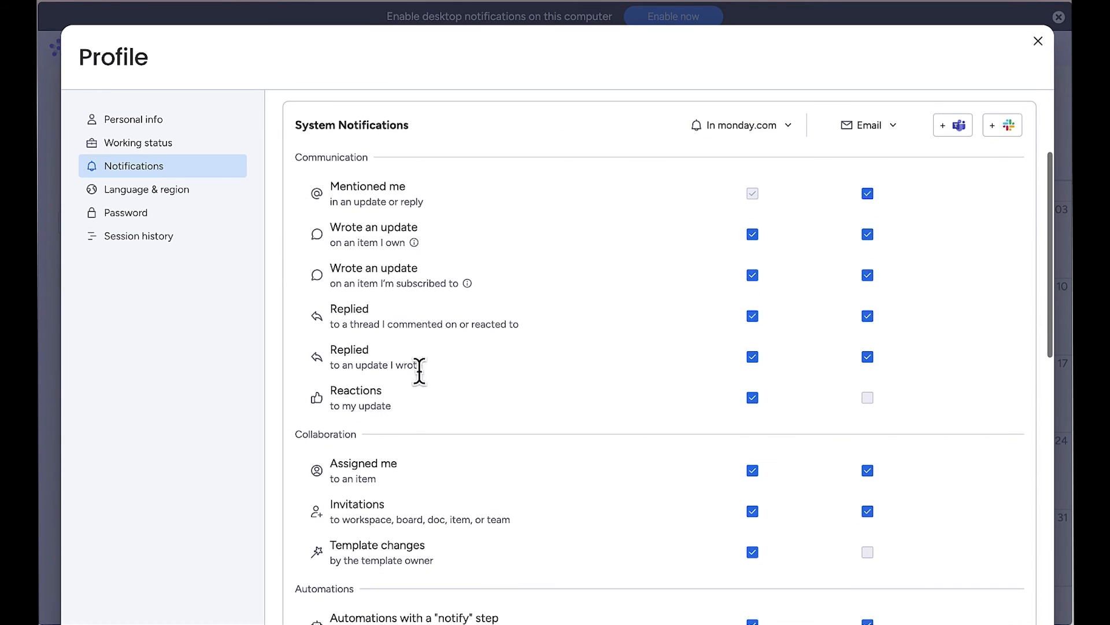
left_click(1040, 44)
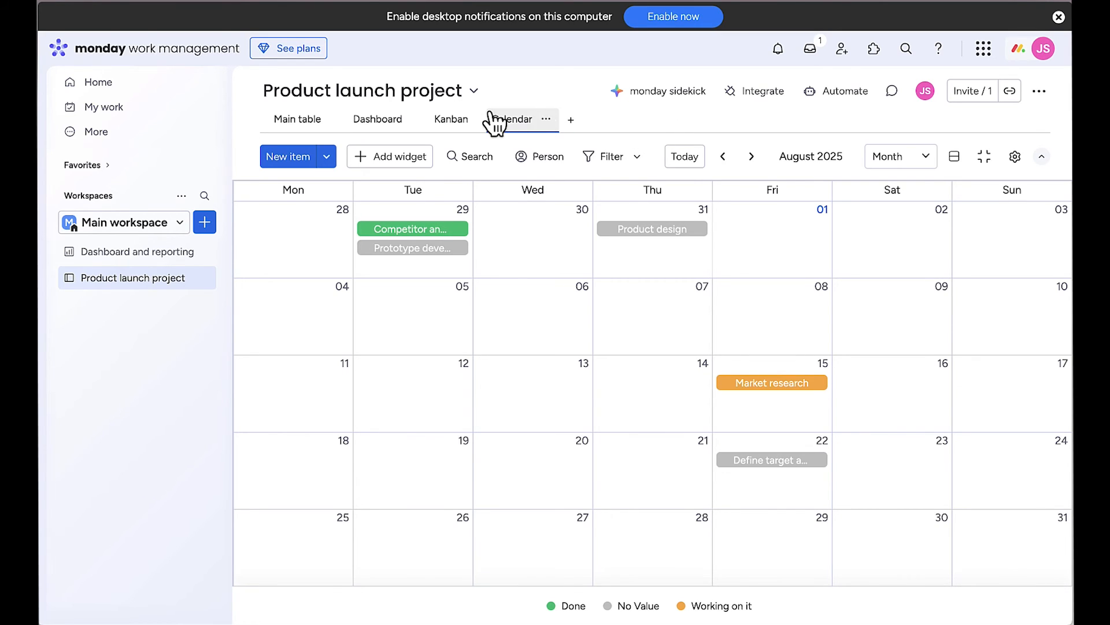
- Add a Form view to the Product launch project board and look through its fields
left_click(571, 120)
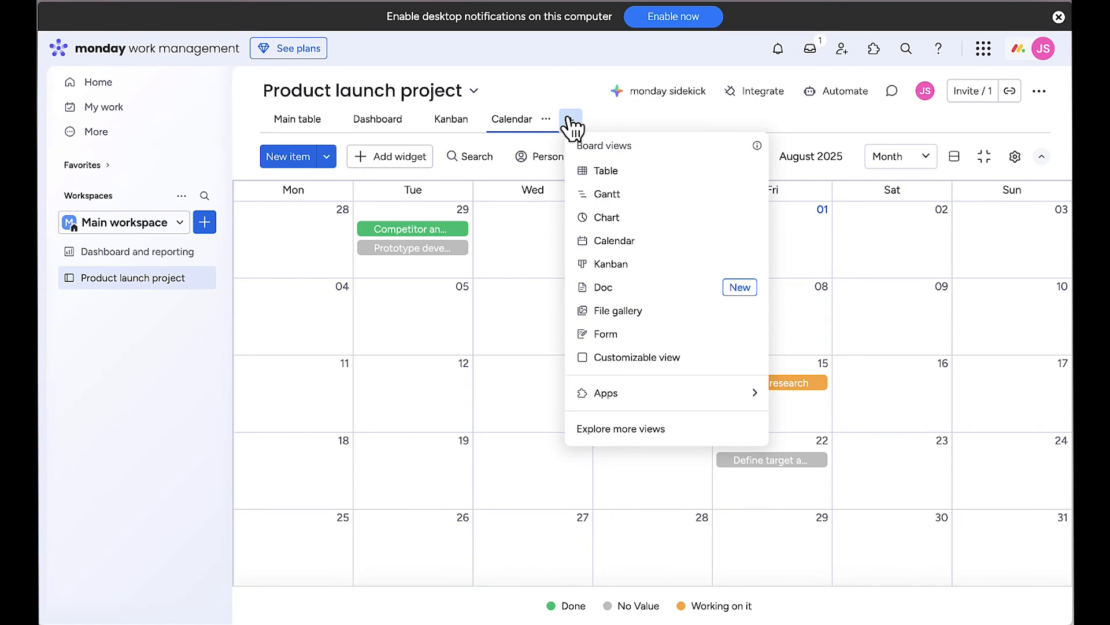
left_click(625, 333)
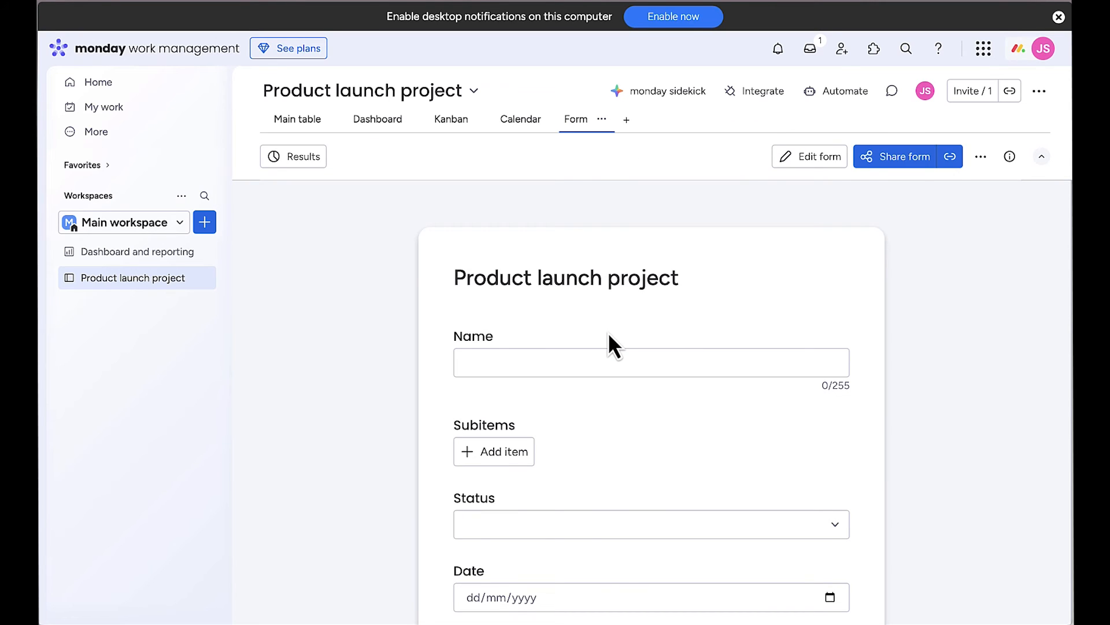
scroll(609, 332, "down", 8)
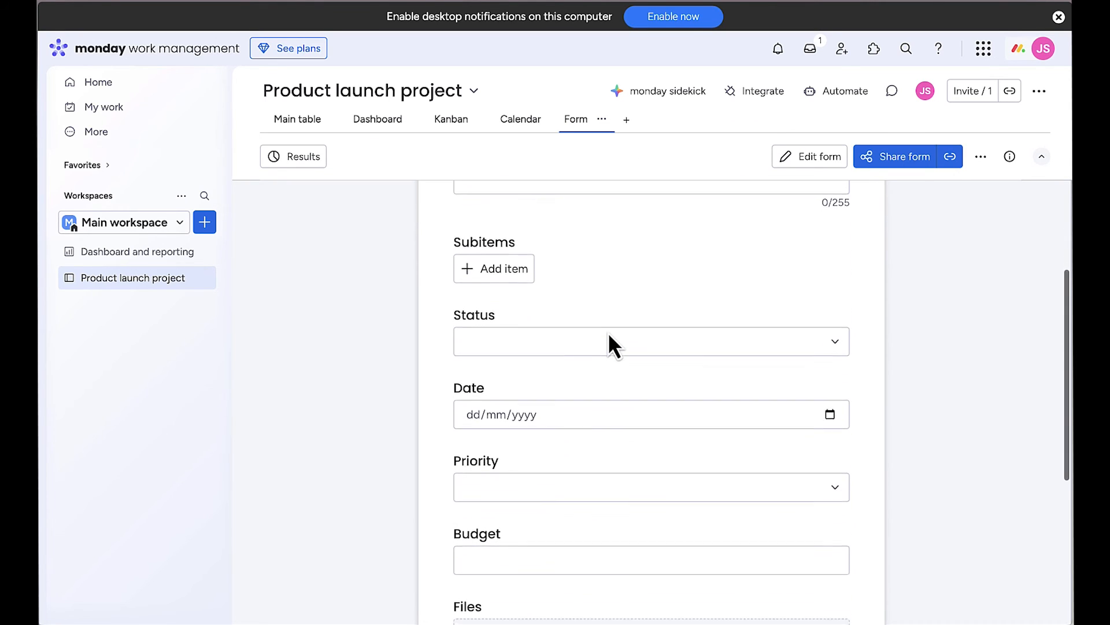
scroll(607, 329, "up", 8)
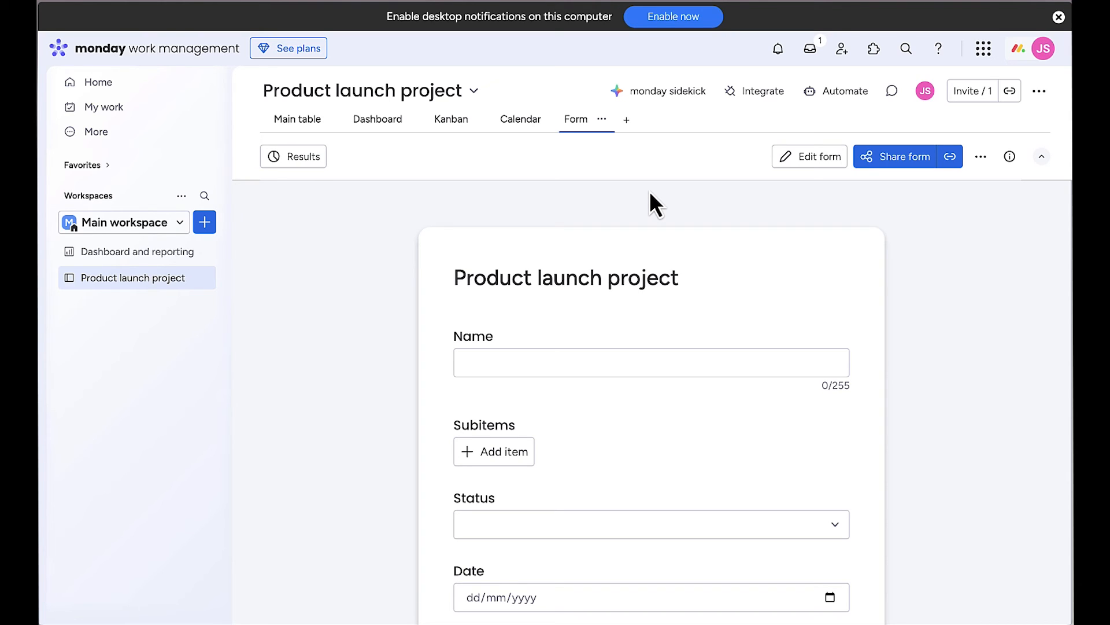
- Create a dashboard named "Product launch dashboard" in the Main workspace
left_click(204, 222)
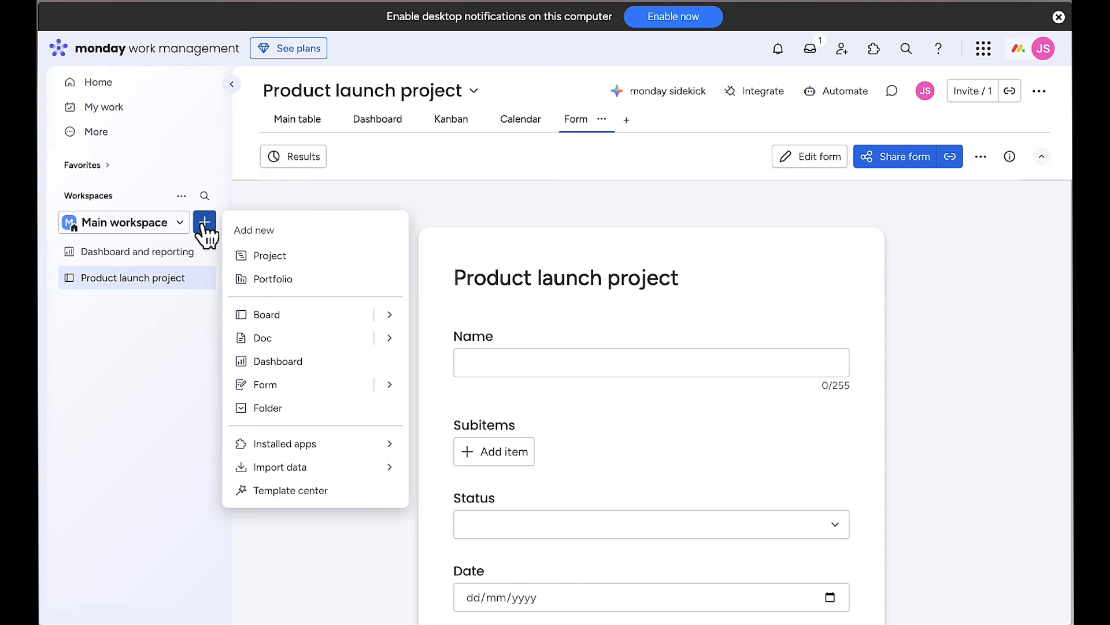
left_click(324, 365)
type("Product launch dashboard")
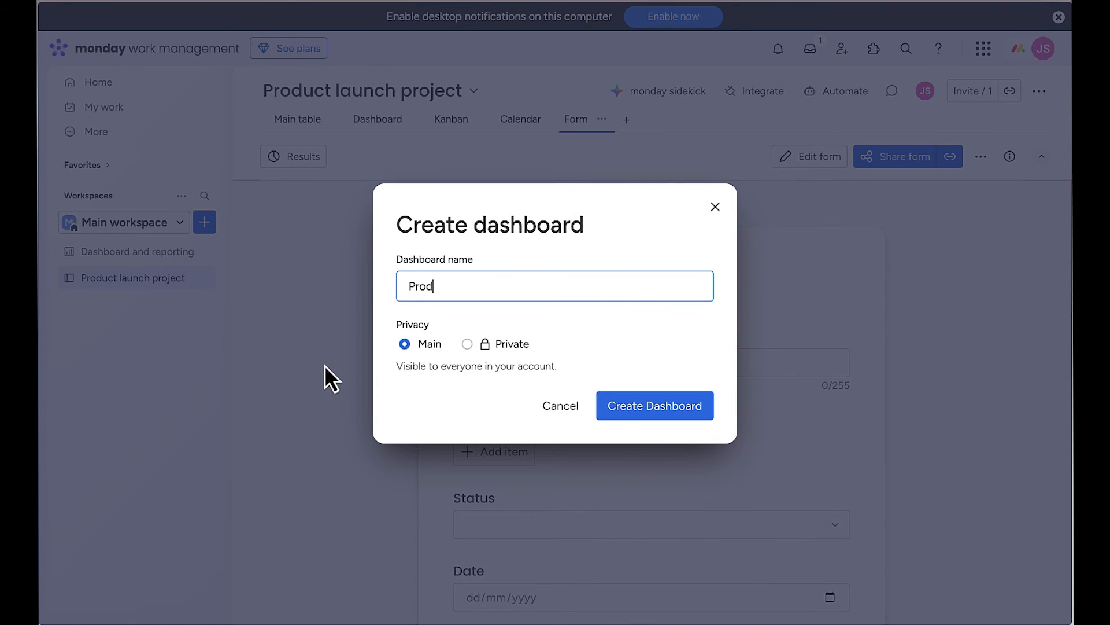
left_click(619, 407)
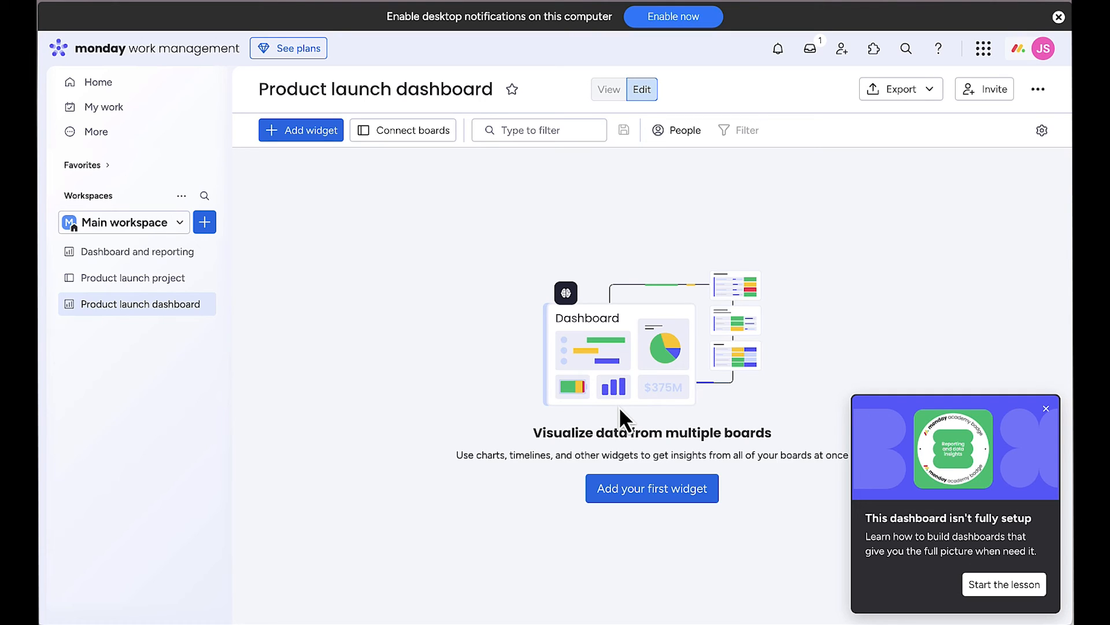
- Add a Chart widget to the Product launch dashboard
left_click(300, 139)
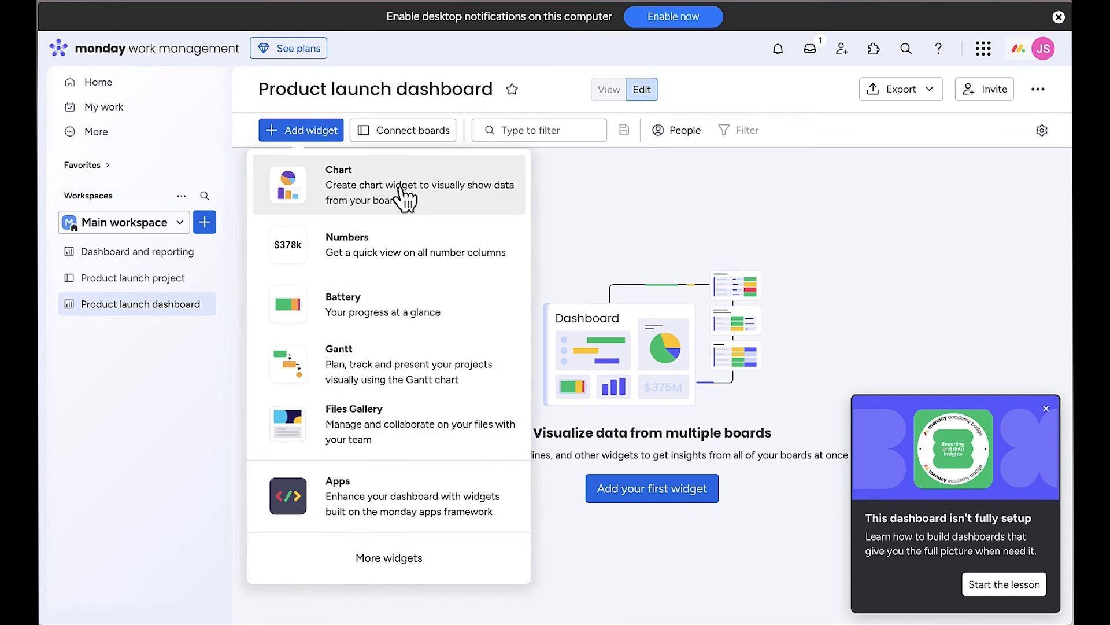
left_click(404, 193)
left_click(462, 381)
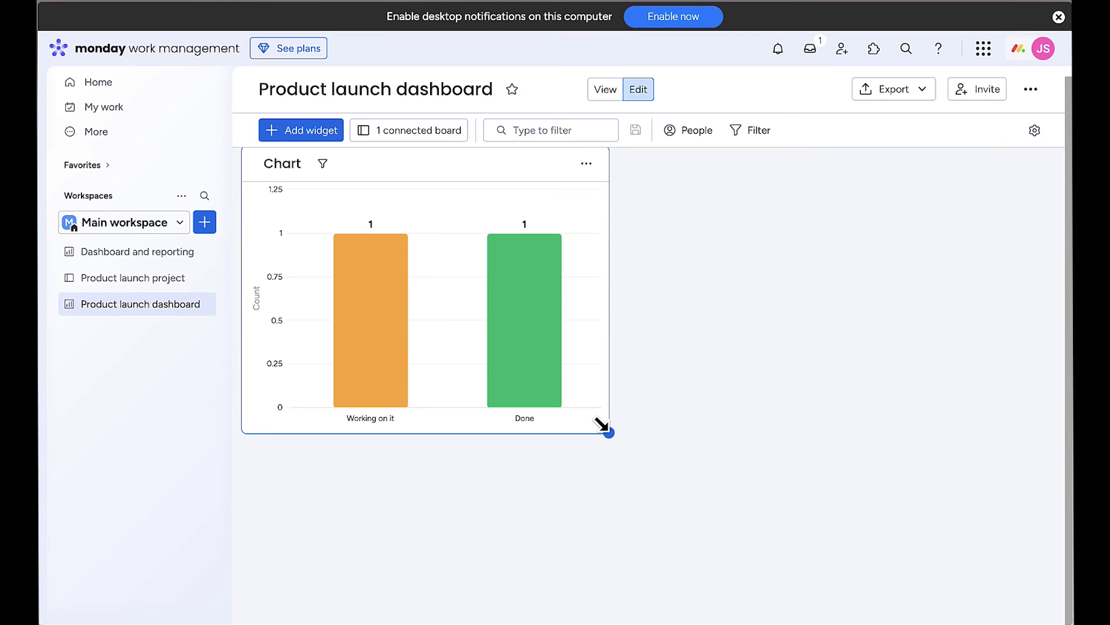
- Browse the full widget collection and add a Timeline widget to the dashboard
left_click(301, 133)
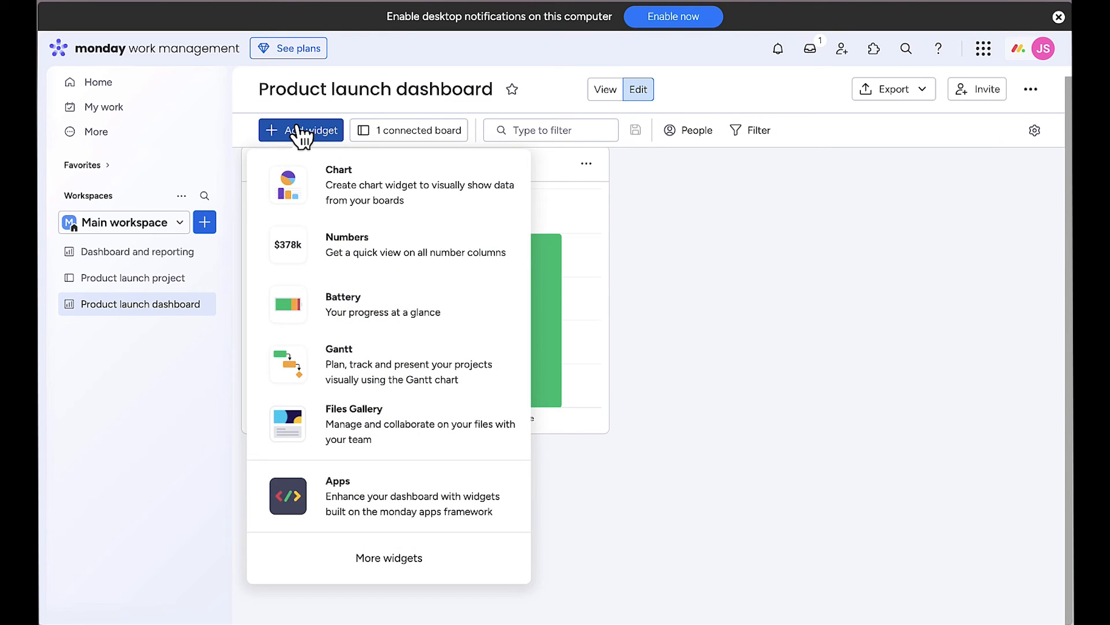
left_click(440, 575)
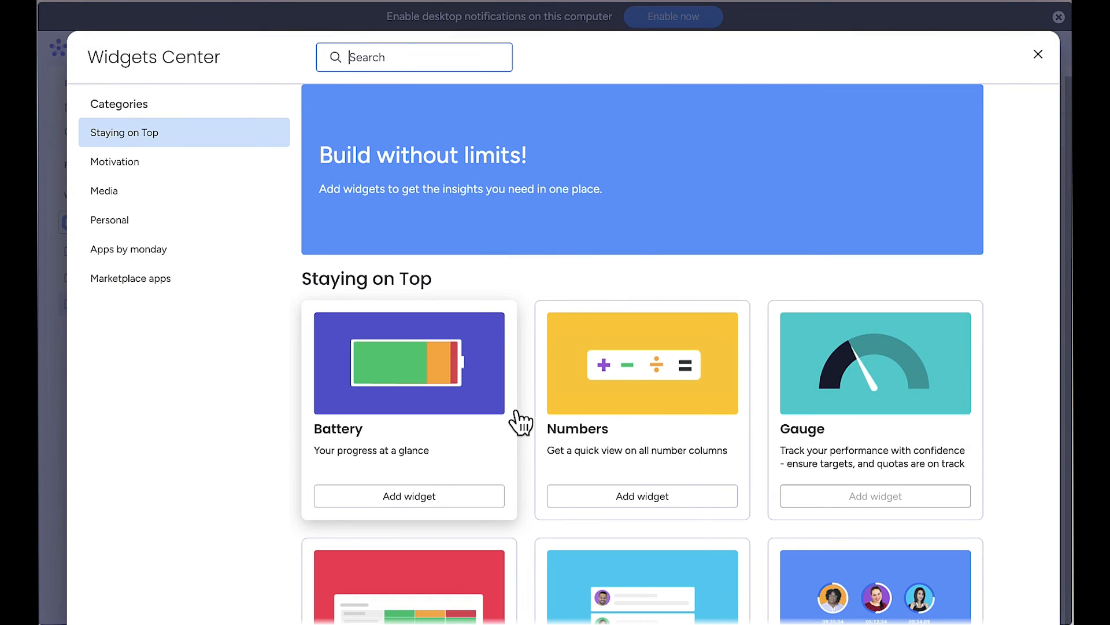
scroll(516, 421, "down", 2)
scroll(515, 412, "down", 8)
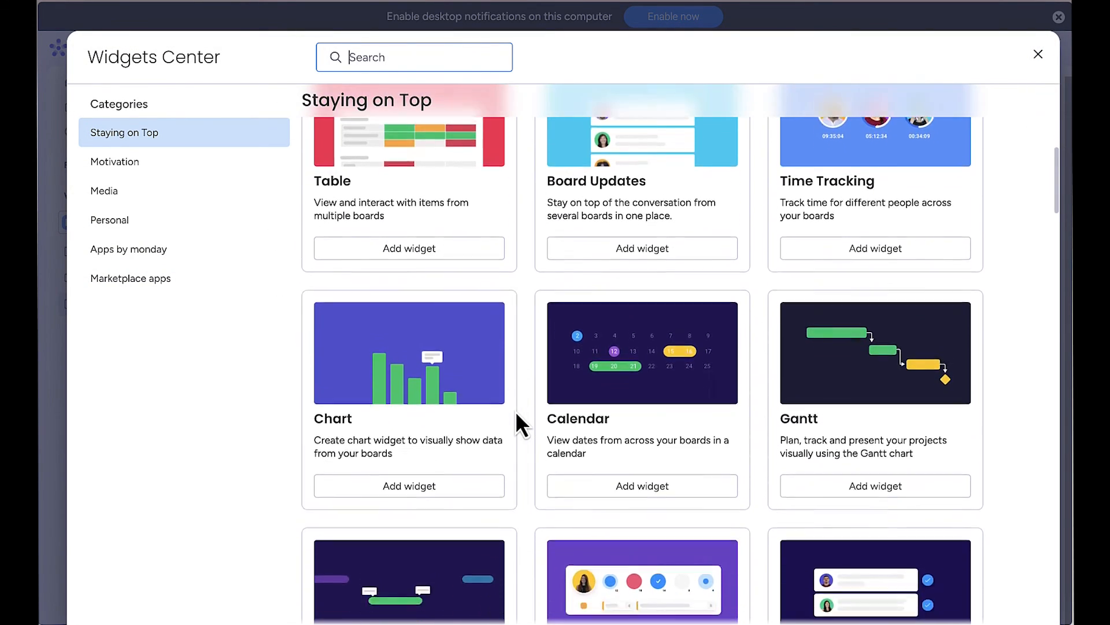
scroll(515, 410, "down", 5)
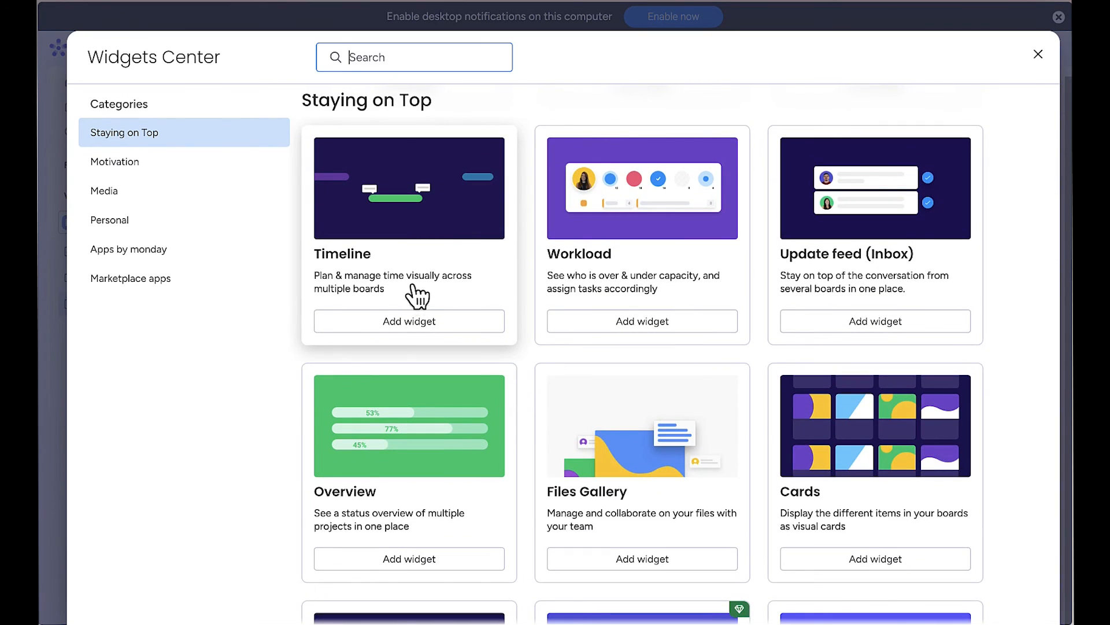
left_click(414, 320)
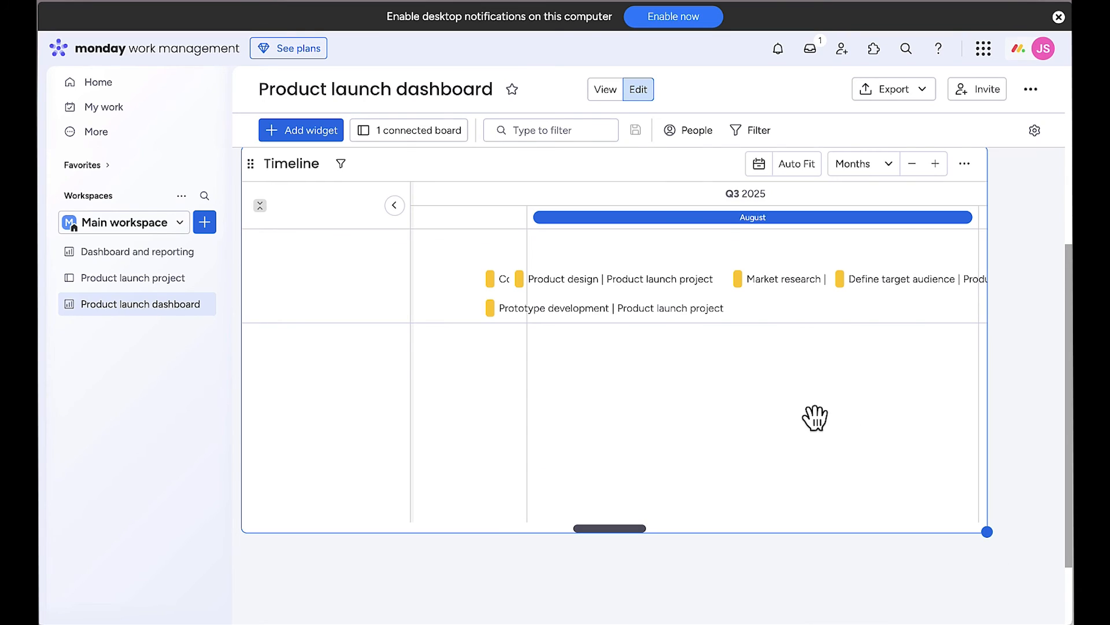
- Browse the integrations available for the Product launch project board and review the Slack notification templates
left_click(128, 279)
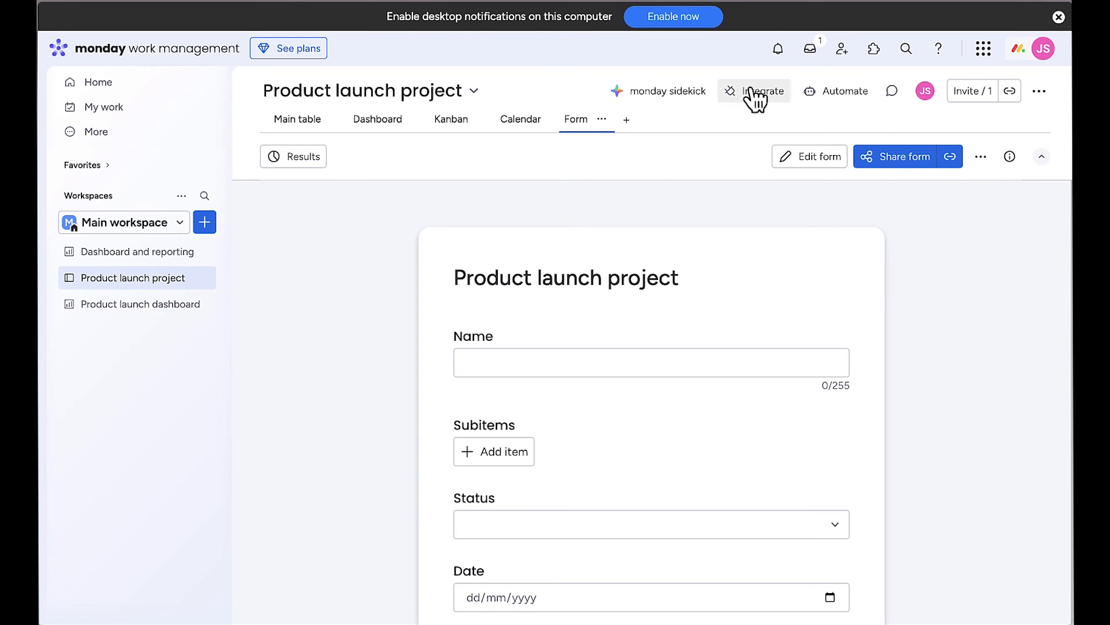
left_click(750, 91)
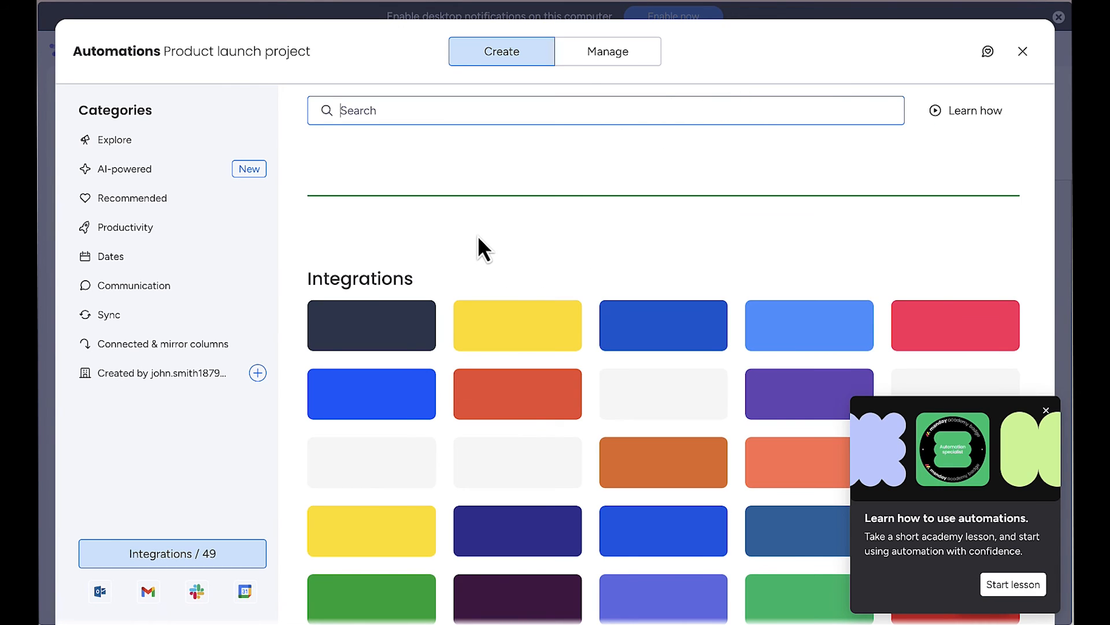
scroll(479, 237, "down", 2)
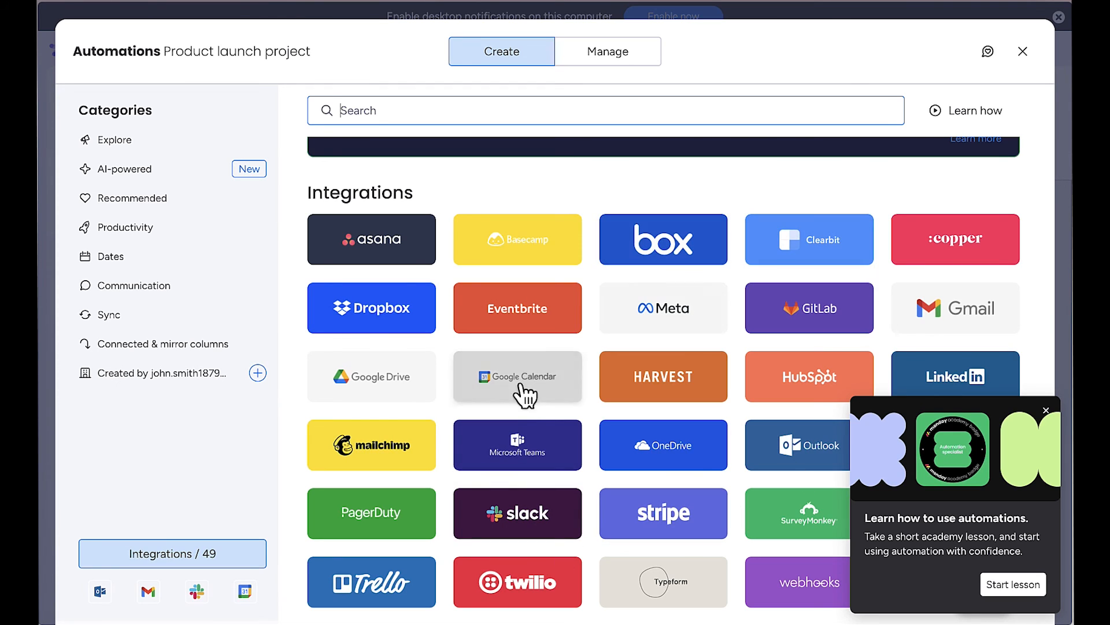
scroll(553, 431, "down", 2)
left_click(551, 425)
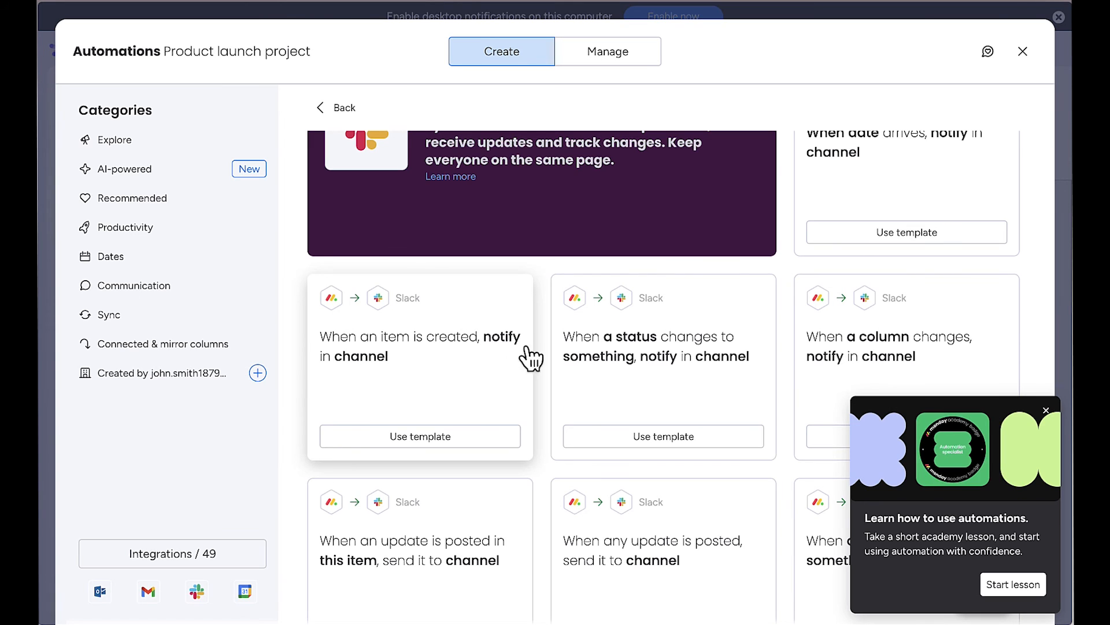
scroll(838, 363, "down", 2)
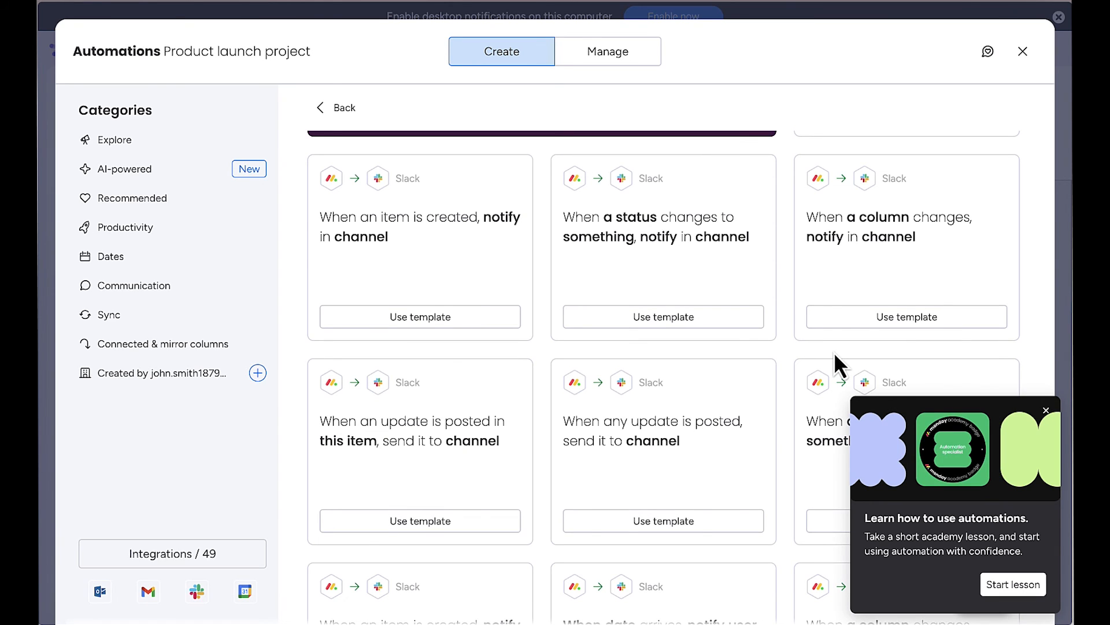
left_click(1023, 51)
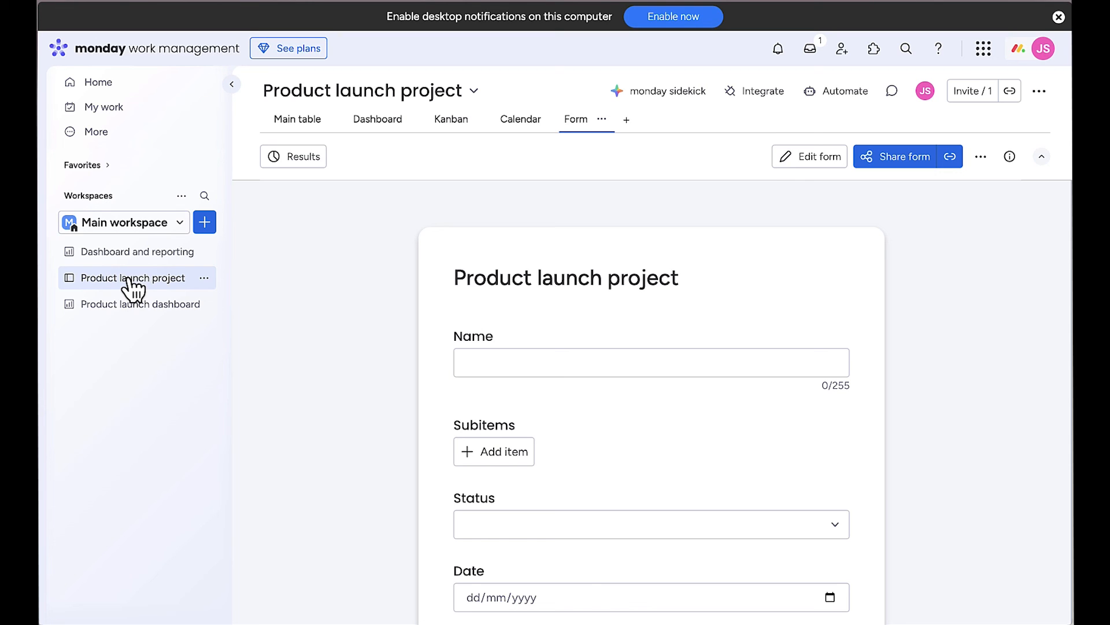
- Review the assigned items in My work and the Dashboard and Kanban views of the Product launch project board
left_click(106, 110)
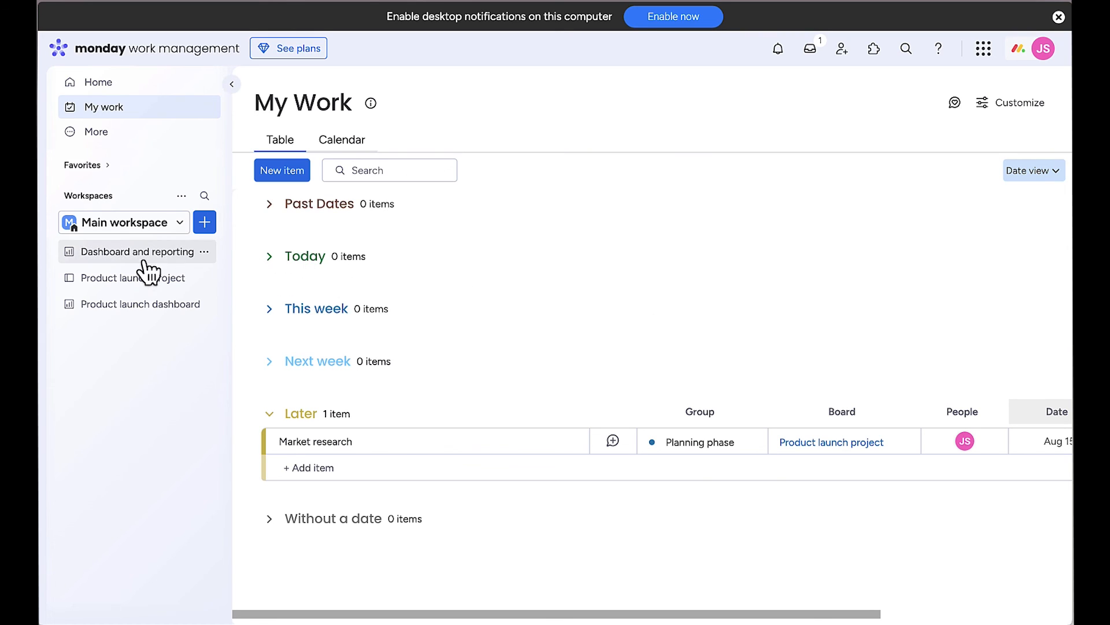
left_click(130, 282)
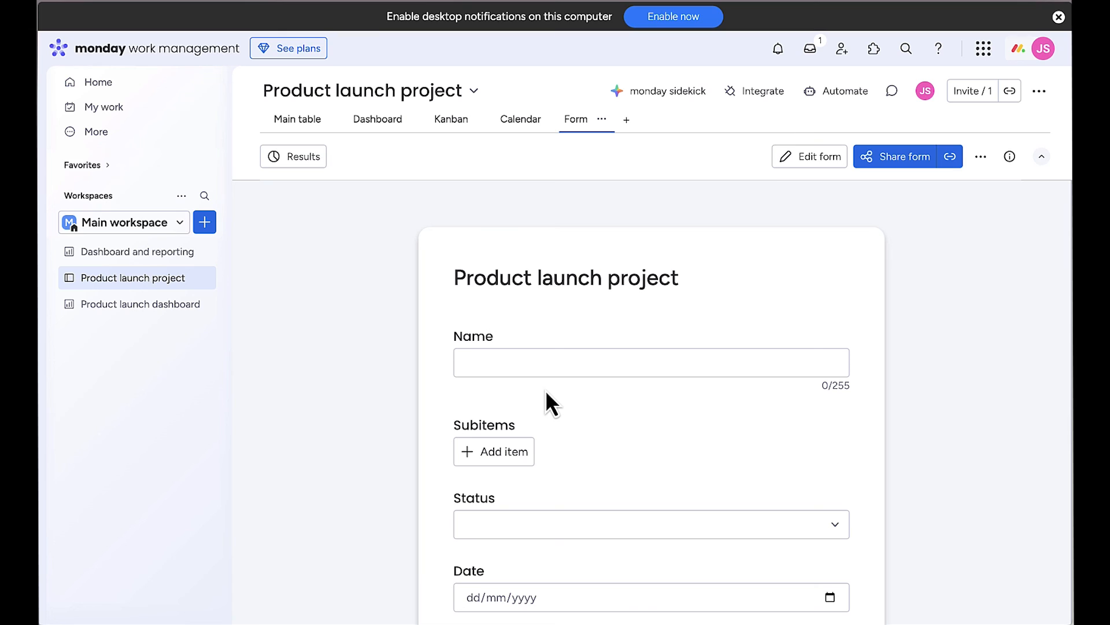
left_click(363, 121)
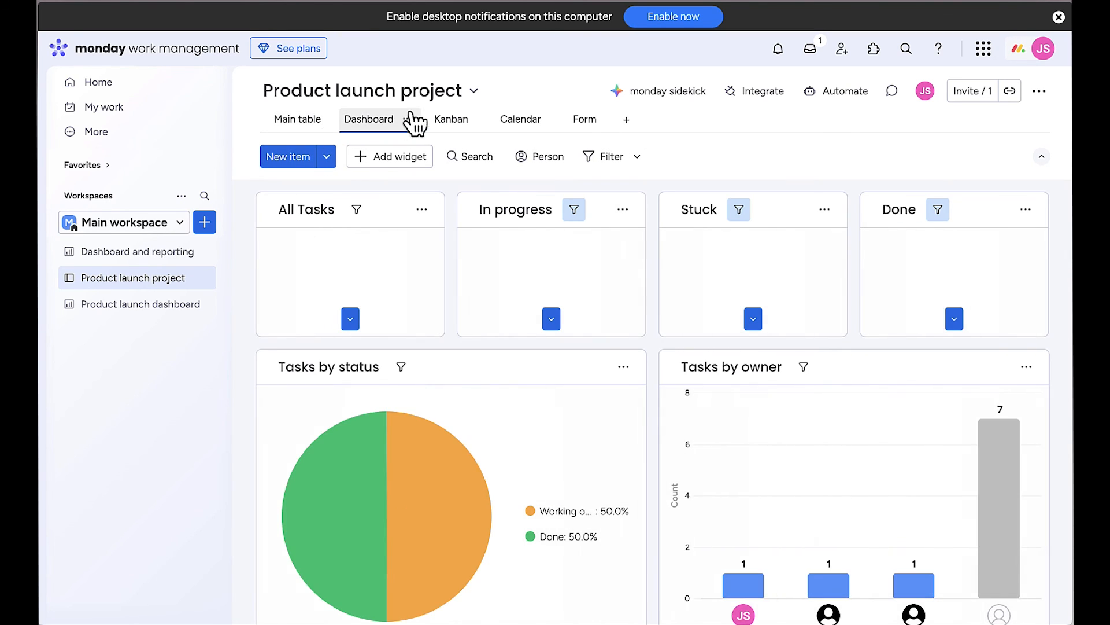
left_click(460, 124)
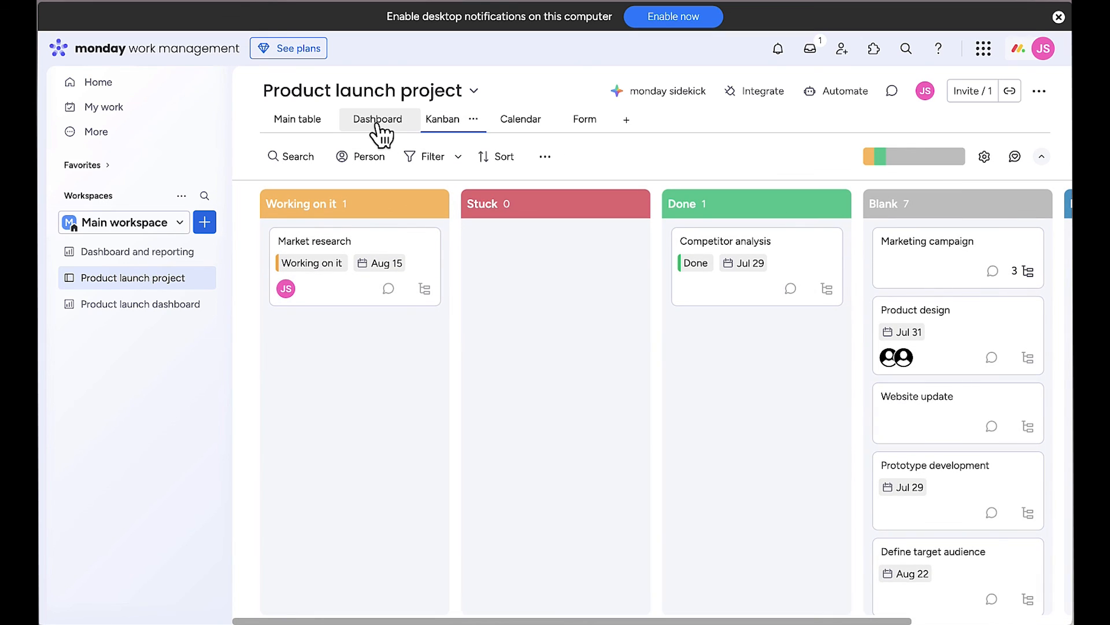
- Look through the Planning, Development and Launch phase groups in the main table of the Product launch project board
left_click(305, 121)
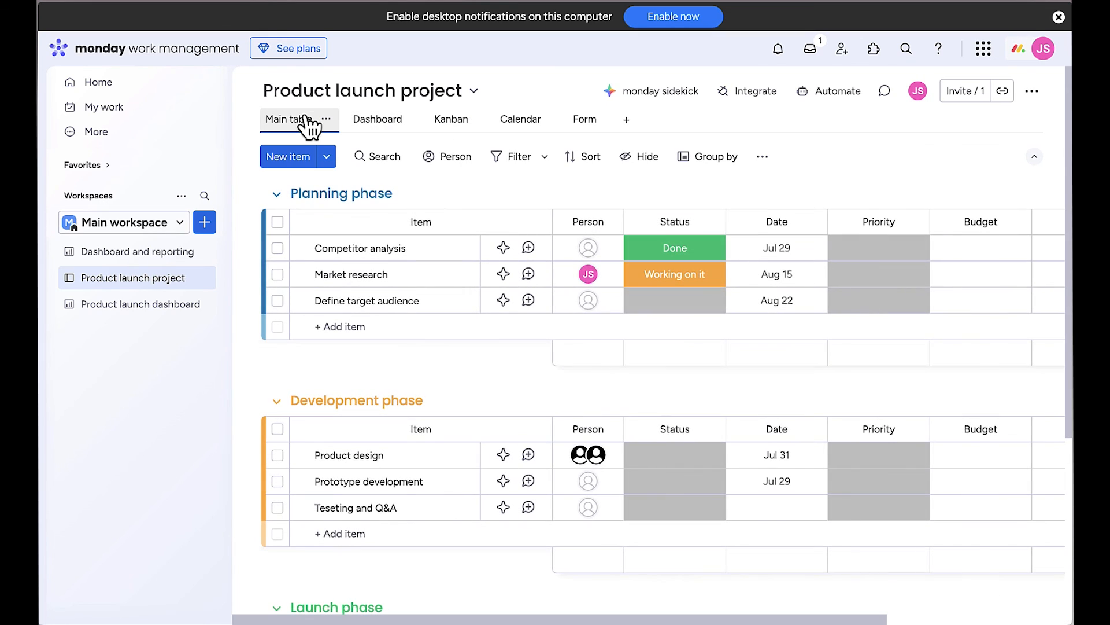
scroll(448, 333, "down", 3)
scroll(445, 329, "down", 3)
scroll(446, 328, "up", 5)
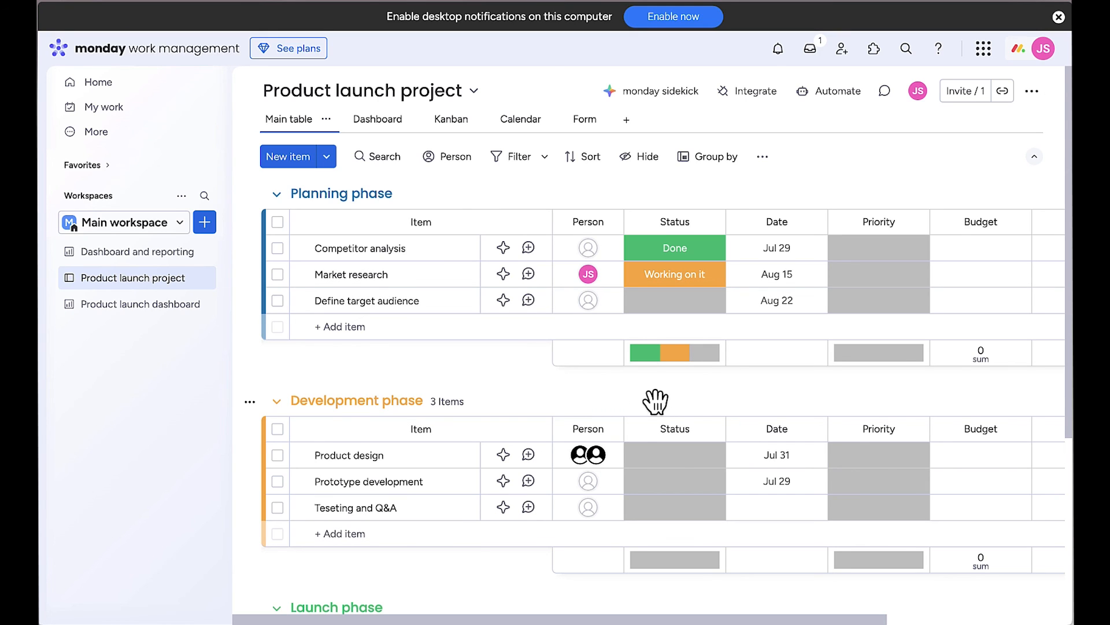
scroll(656, 400, "down", 5)
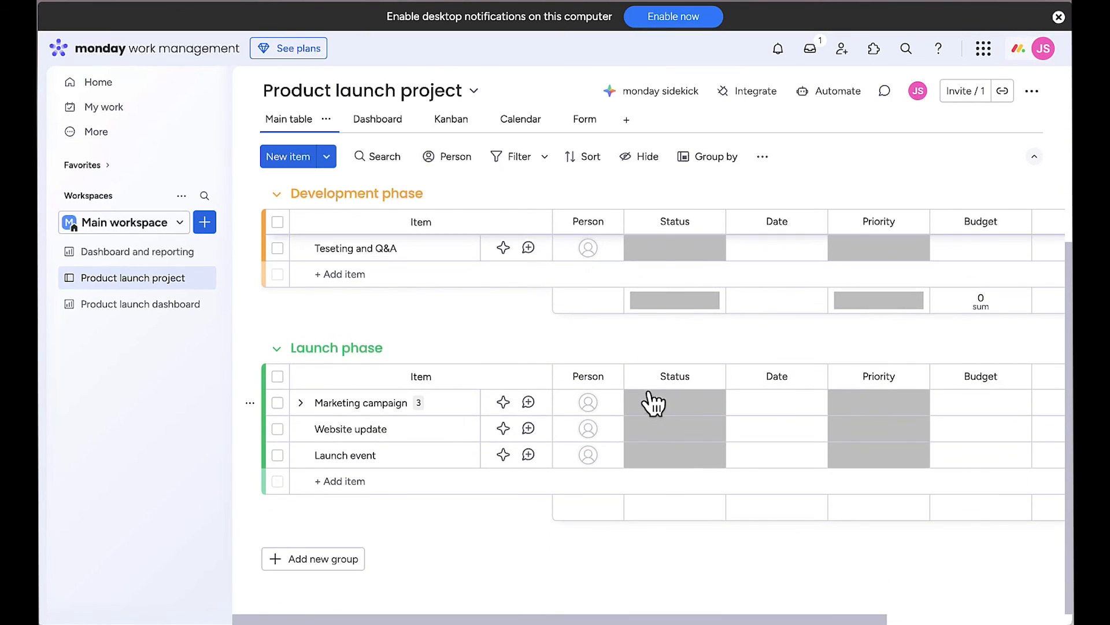
scroll(652, 403, "up", 4)
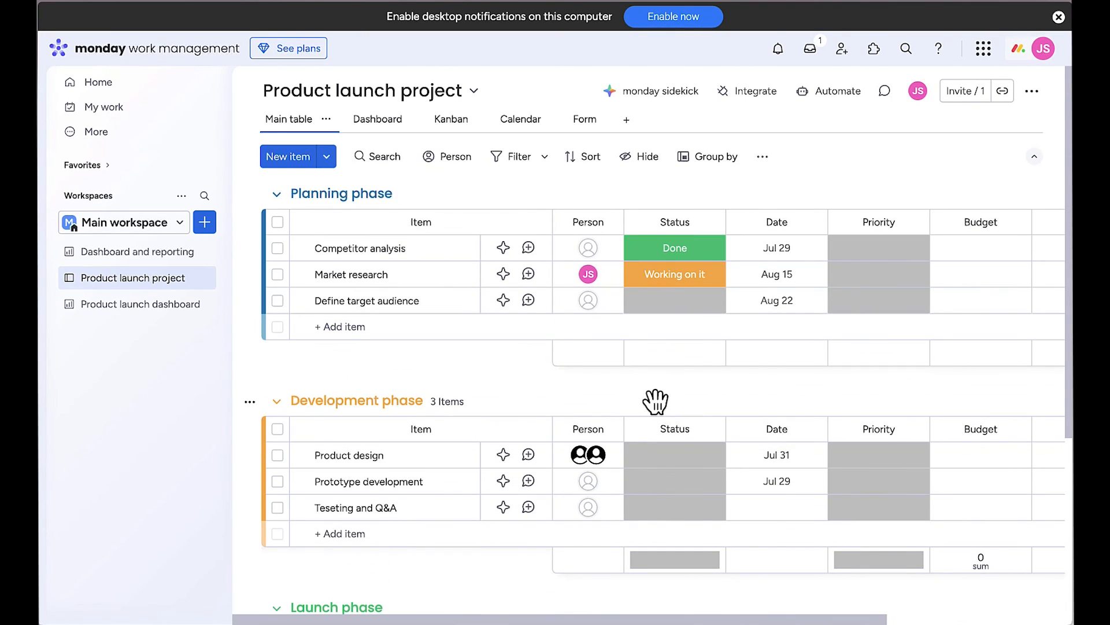